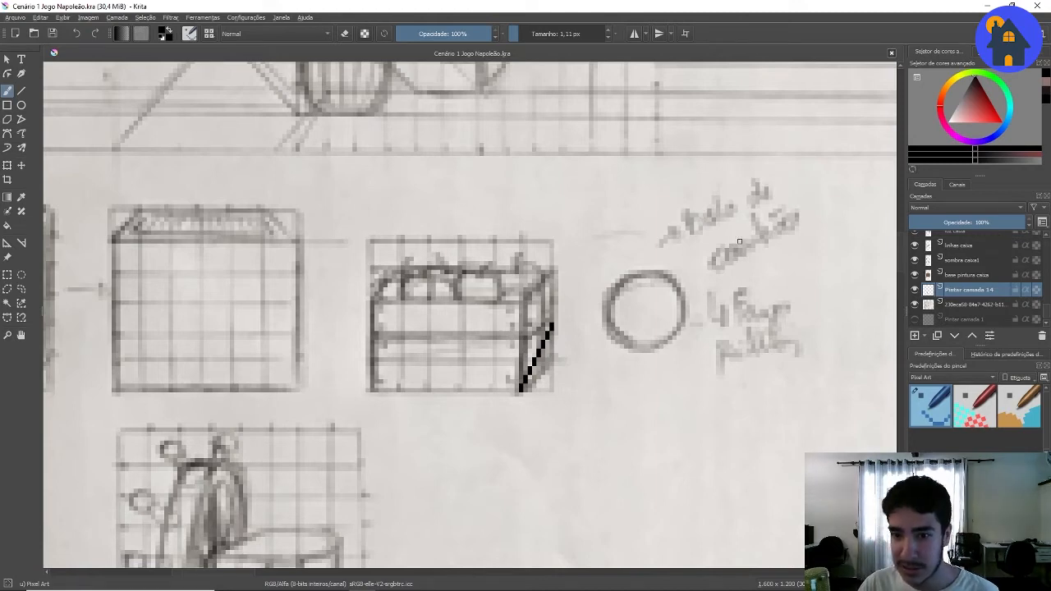
- Look over the whole ship scene and the open crate in the reference sketch
scroll(580, 299, "down", 6)
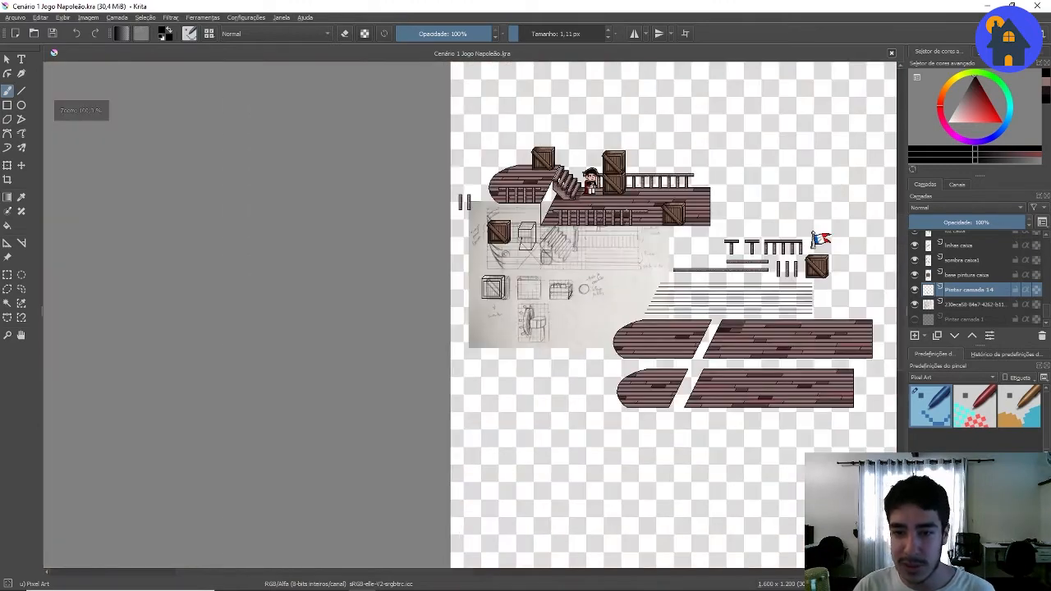
scroll(630, 210, "up", 2)
scroll(642, 195, "up", 1)
scroll(469, 169, "down", 1)
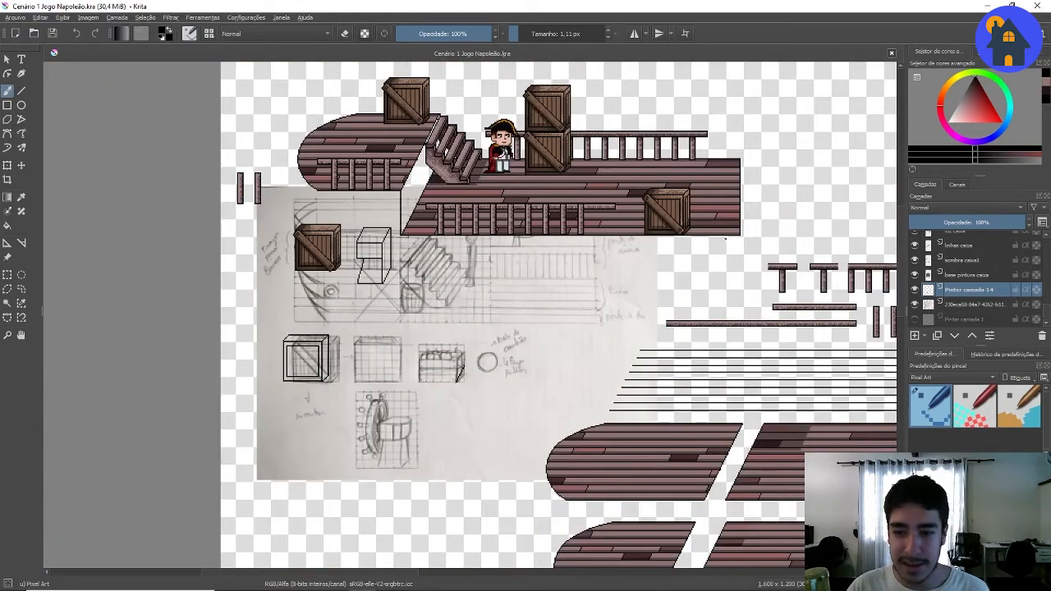
scroll(492, 391, "down", 1)
scroll(492, 390, "up", 4)
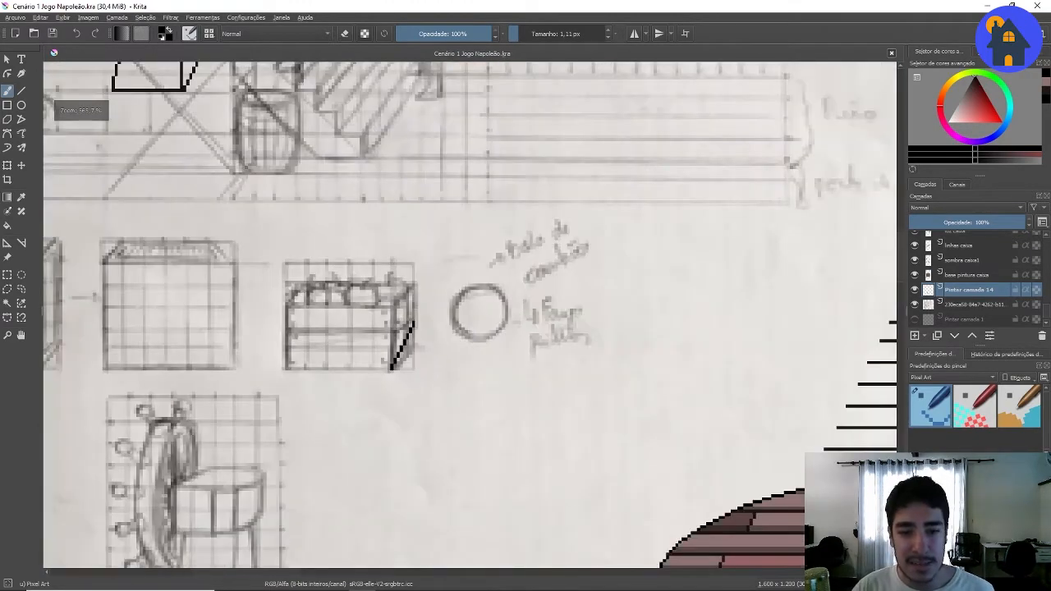
scroll(306, 304, "up", 3)
scroll(449, 288, "down", 1)
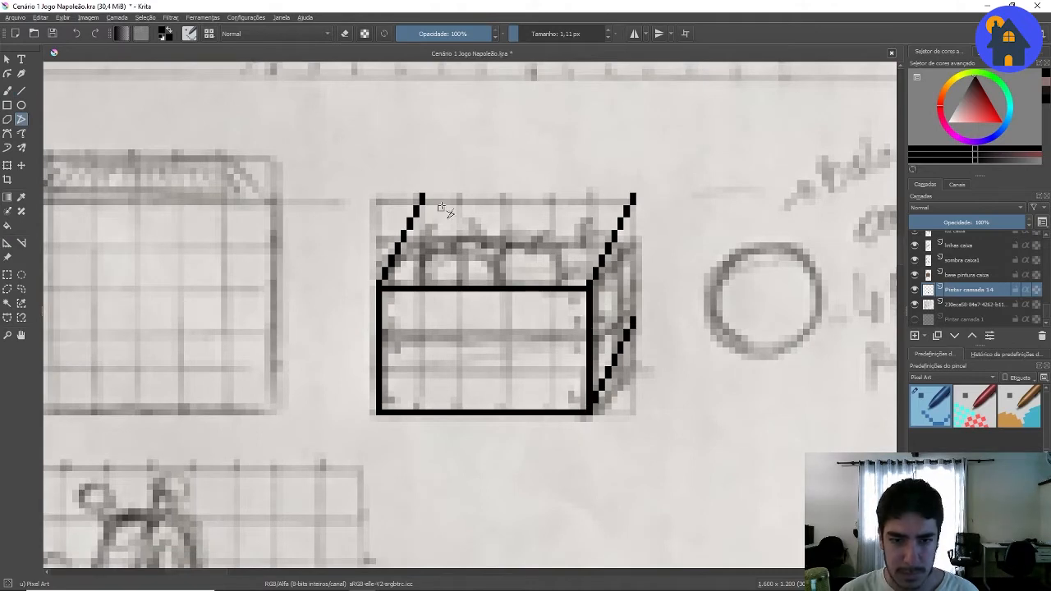
- Draw the open crate's top back edge and rear vertical side edge as one black polyline
left_click(422, 198)
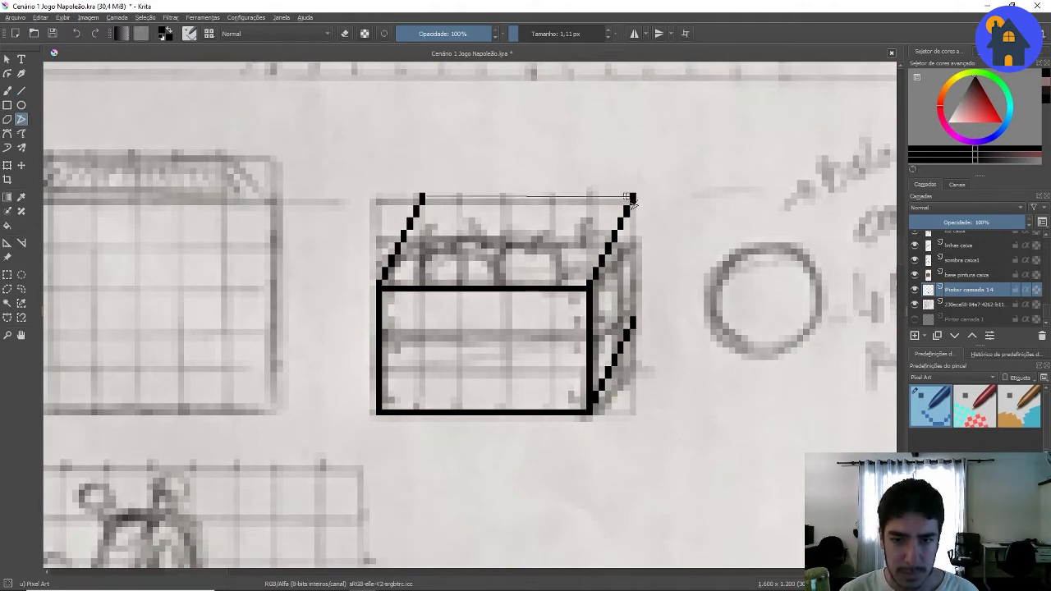
left_click(631, 199)
double_click(633, 318)
scroll(716, 148, "down", 2)
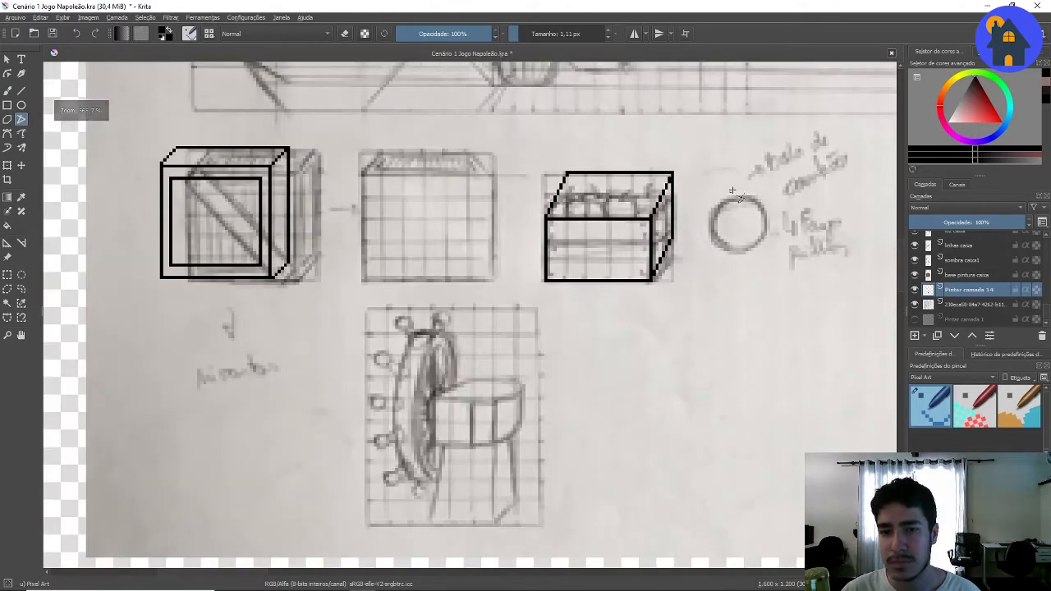
- Try to thicken the crate's lower diagonal side edge with extra black pixels
scroll(707, 225, "up", 3)
key("b")
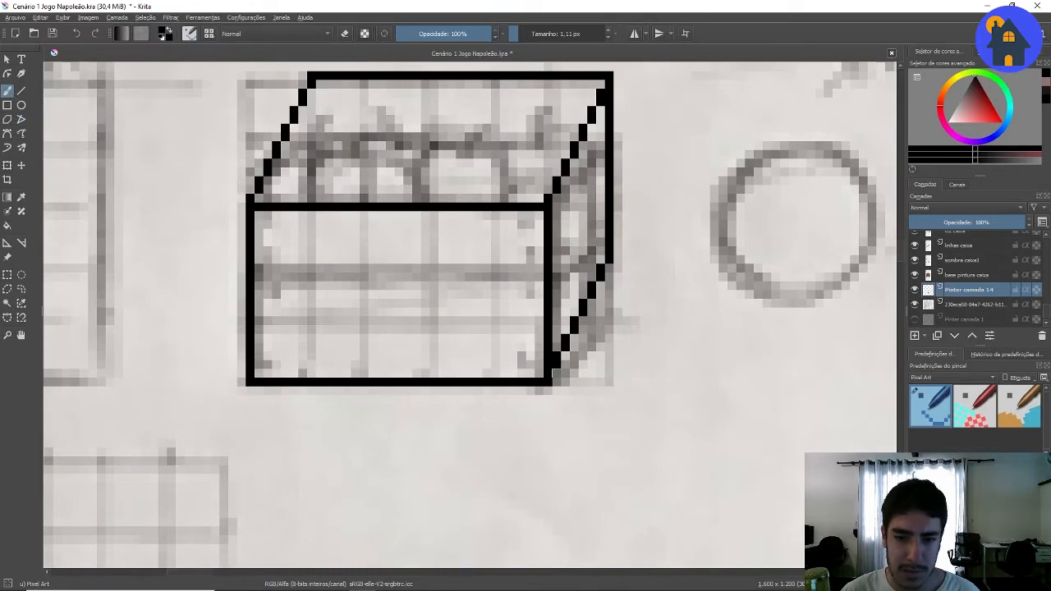
left_click_drag(557, 374, 573, 356)
left_click(566, 356)
key("ctrl+z")
left_click(565, 365)
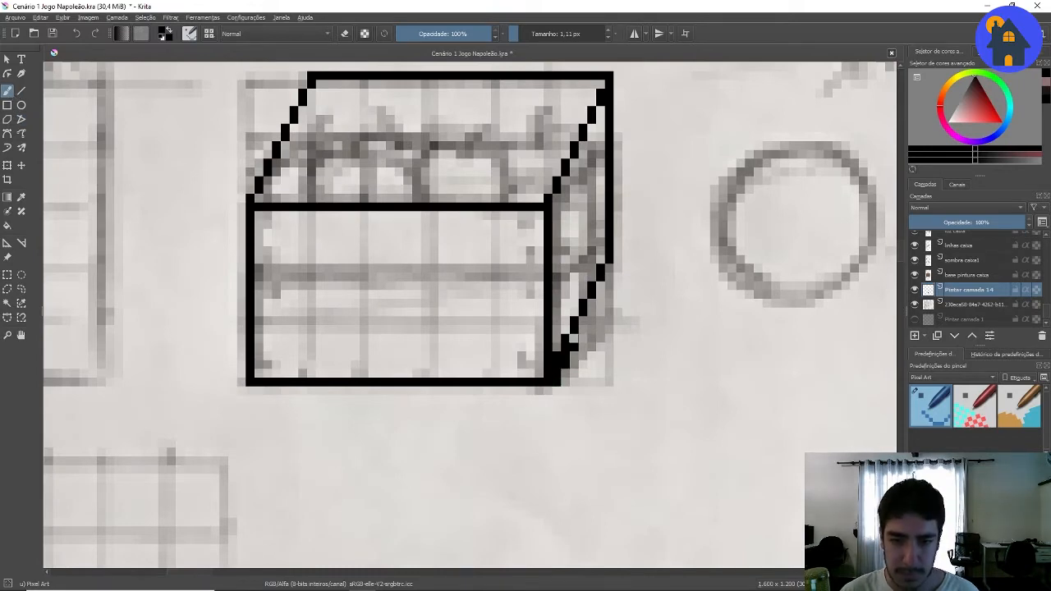
left_click(574, 339)
mouse_move(583, 321)
left_mouse_down()
mouse_move(583, 330)
mouse_move(610, 278)
left_mouse_up()
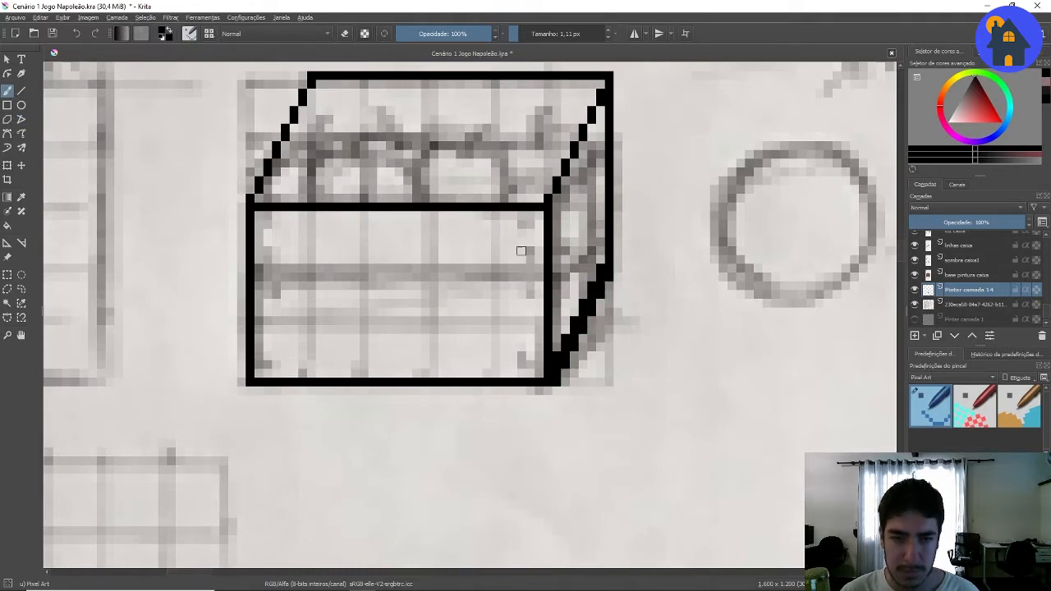
left_click(349, 34)
left_click(565, 347)
left_click(556, 356)
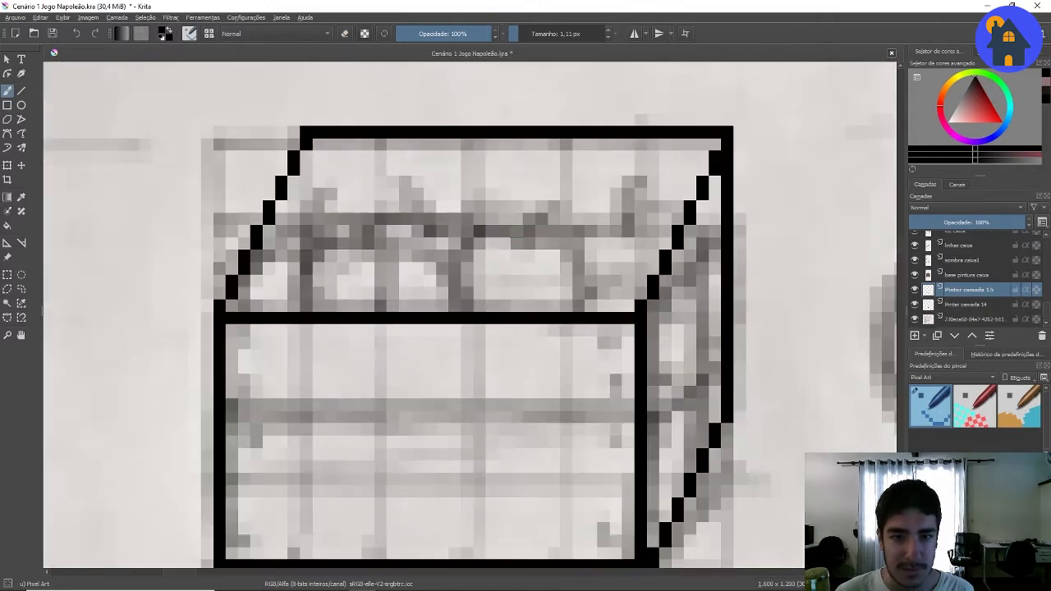
- Outline the front and central cannonballs inside the crate with black pixel strokes on layer Pintar camada 15
mouse_move(504, 244)
left_mouse_down()
mouse_move(566, 243)
mouse_move(592, 306)
left_mouse_up()
mouse_move(536, 232)
left_mouse_down()
mouse_move(473, 219)
mouse_move(455, 306)
left_mouse_up()
key("ctrl+z")
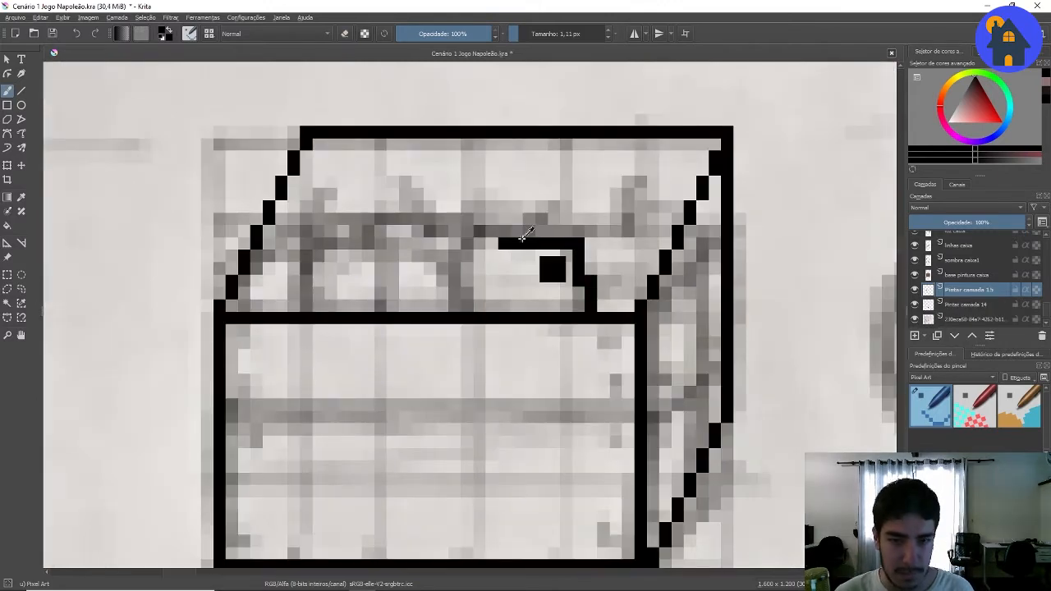
mouse_move(529, 238)
left_mouse_down()
mouse_move(443, 245)
mouse_move(439, 306)
left_mouse_up()
mouse_move(355, 243)
left_mouse_down()
mouse_move(444, 207)
mouse_move(294, 294)
mouse_move(306, 306)
left_mouse_up()
mouse_move(368, 206)
left_mouse_down()
mouse_move(368, 168)
mouse_move(491, 156)
mouse_move(529, 218)
mouse_move(627, 232)
mouse_move(629, 206)
left_mouse_up()
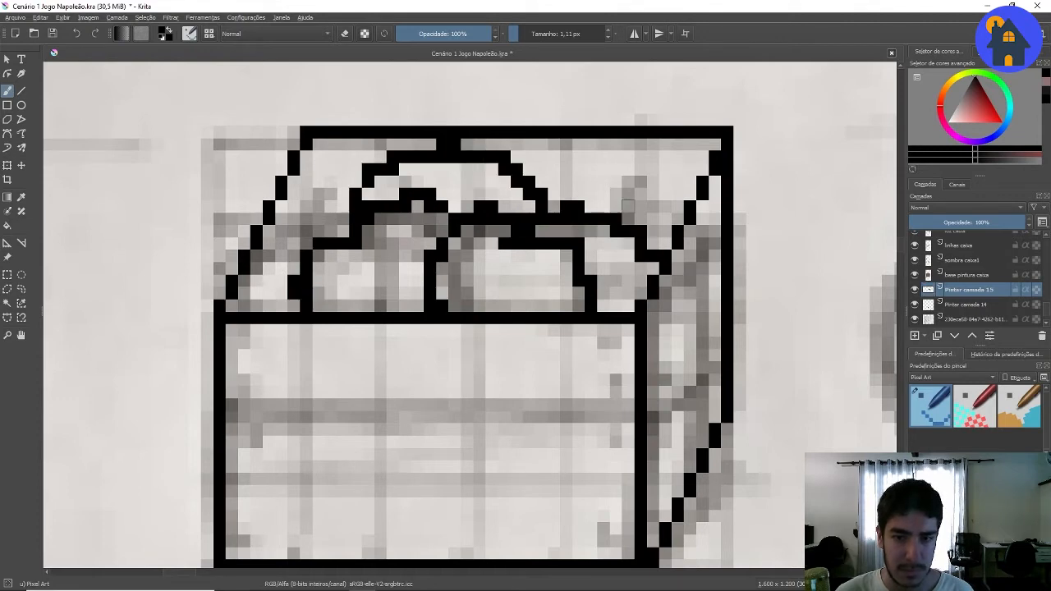
- Outline the remaining cannonballs at the back right, back left and front left inside the crate
mouse_move(542, 174)
left_mouse_down()
mouse_move(566, 156)
mouse_move(662, 234)
left_mouse_up()
mouse_move(360, 171)
left_mouse_down()
mouse_move(328, 164)
mouse_move(287, 197)
left_mouse_up()
left_click_drag(269, 232, 306, 244)
key("ctrl+z")
left_click_drag(234, 306, 294, 256)
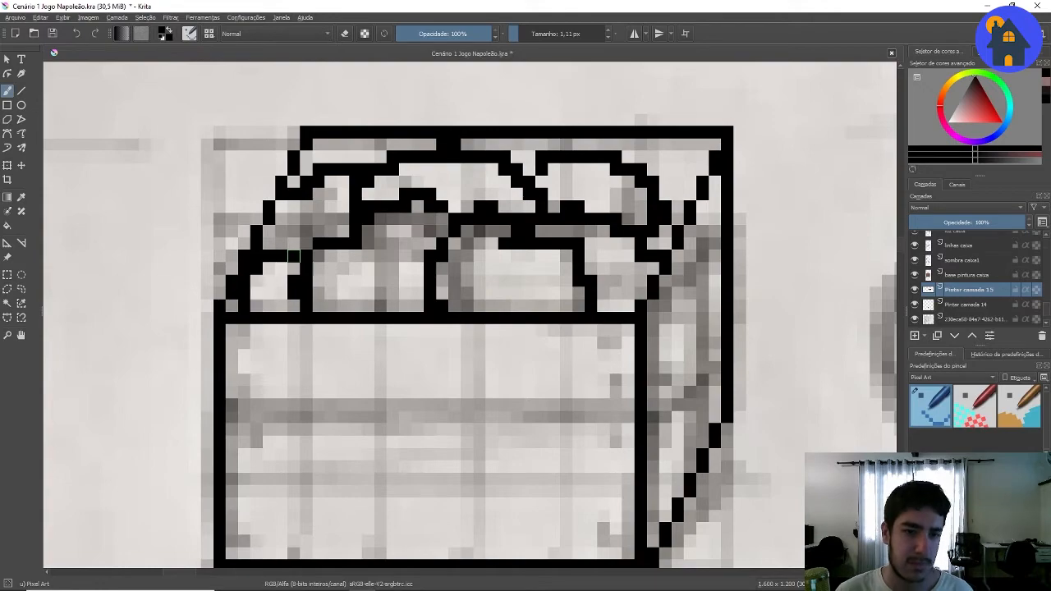
scroll(432, 261, "down", 2)
scroll(488, 205, "up", 3)
scroll(515, 202, "down", 3)
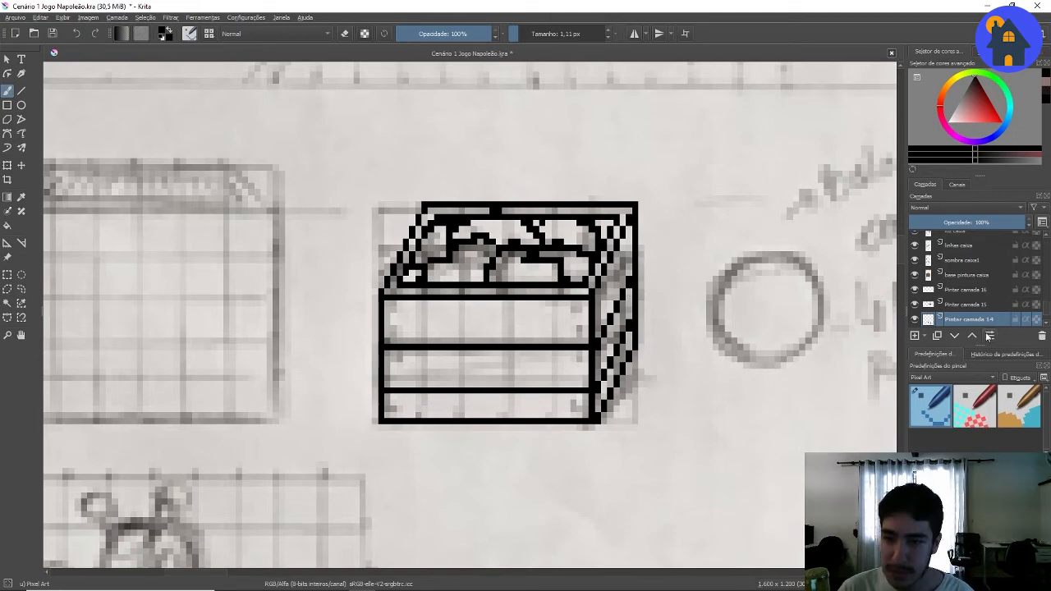
- Toggle the visibility of layer Pintar camada 16 to check which crate lines it holds
scroll(612, 274, "down", 1)
scroll(626, 269, "up", 1)
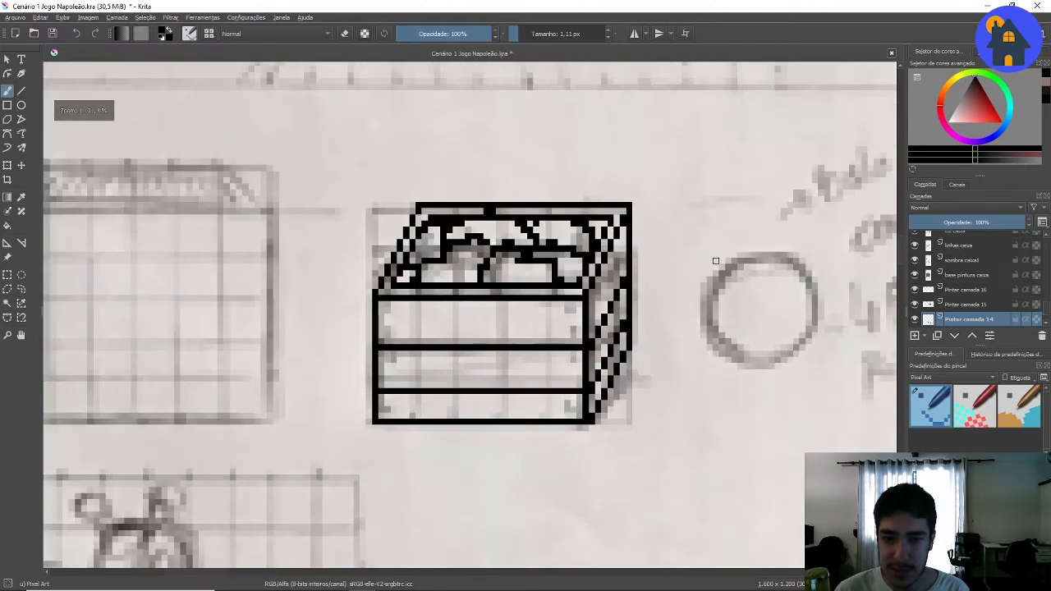
left_click(929, 291)
left_click(917, 291)
left_click(917, 291)
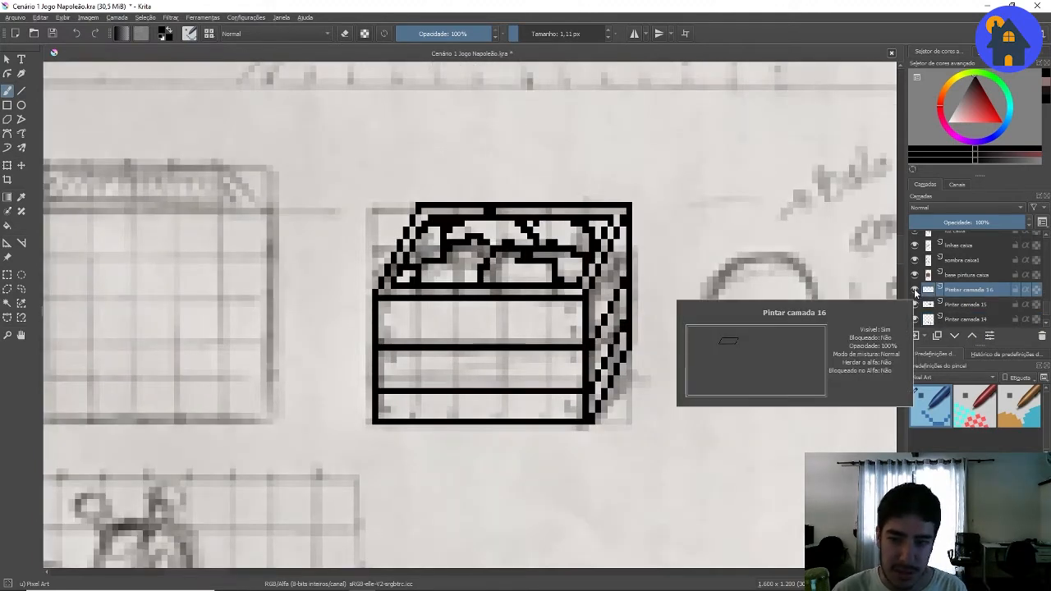
left_click(917, 291)
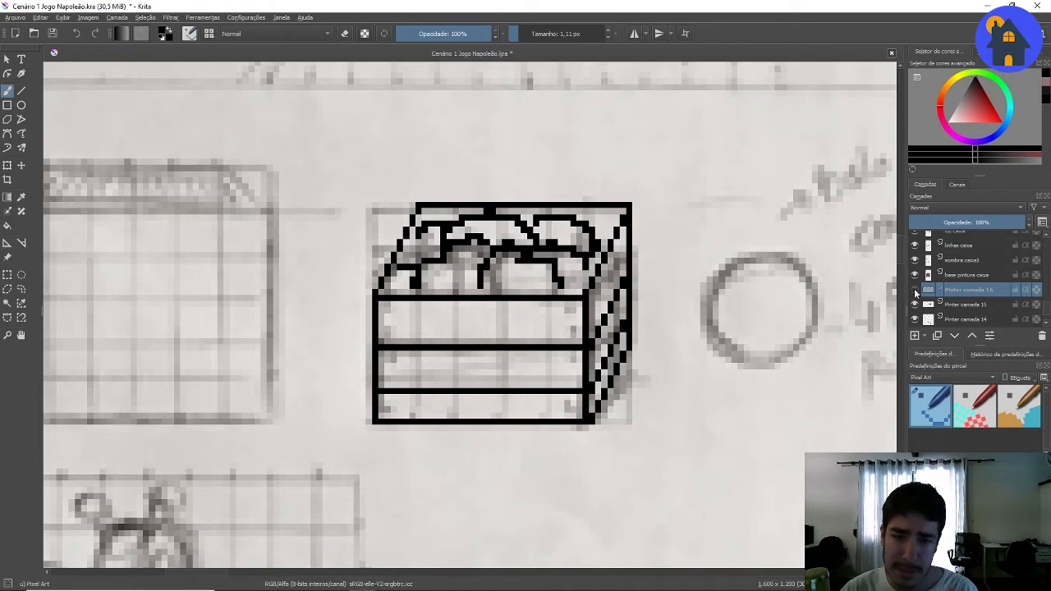
left_click(917, 291)
- Toggle layers Pintar camada 15 and Pintar camada 14 off and on to check their line work
left_click(926, 307)
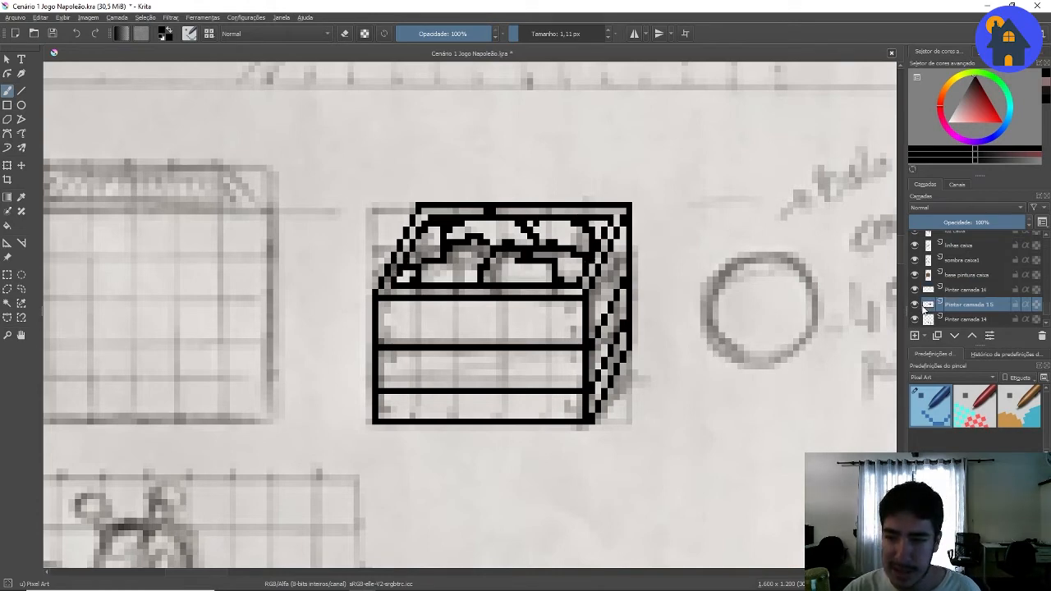
left_click(917, 306)
left_click(917, 306)
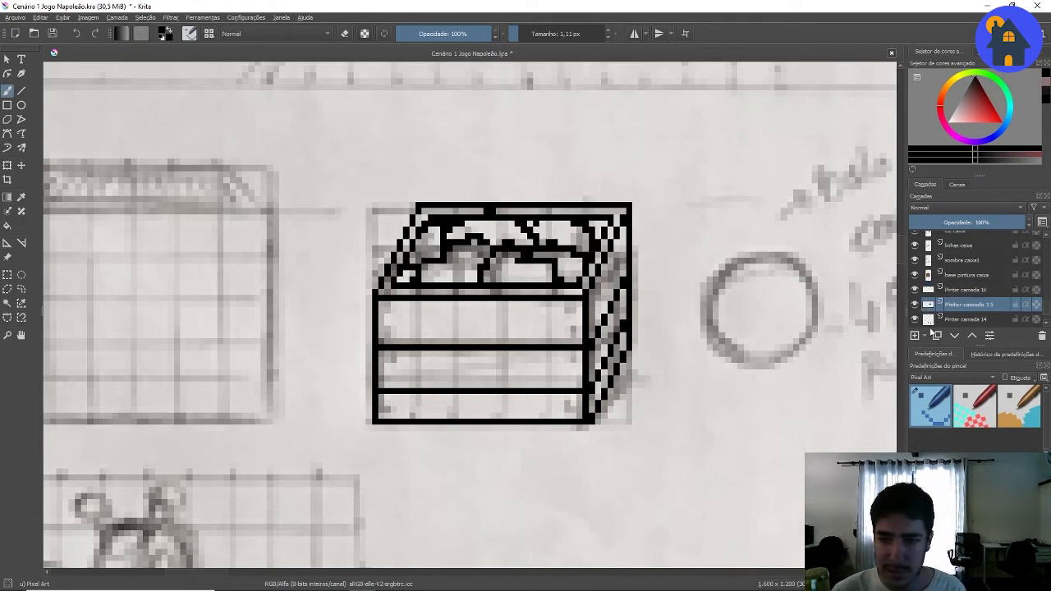
left_click(929, 319)
left_click(917, 319)
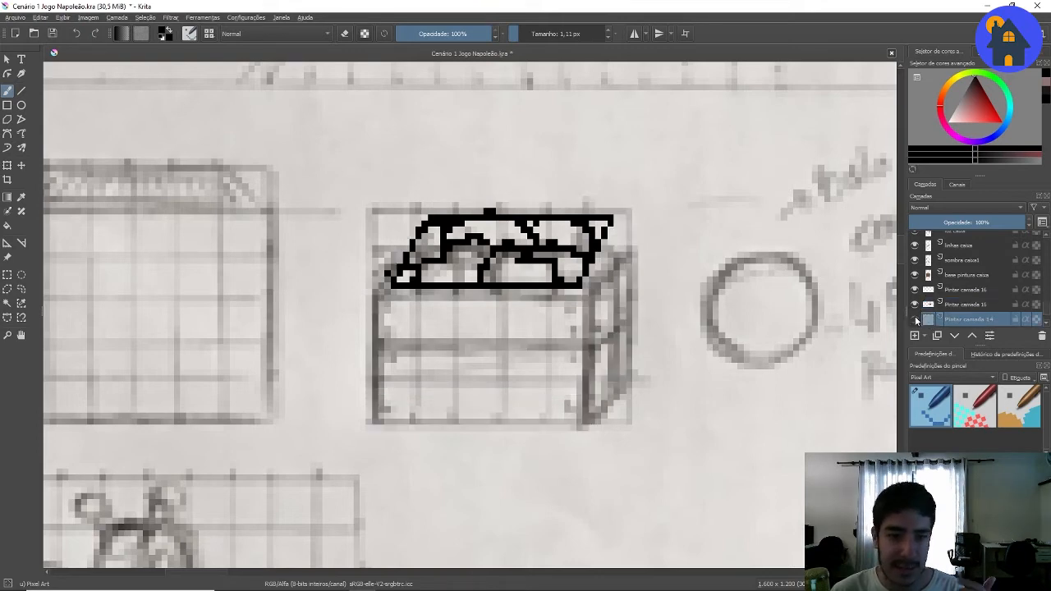
left_click(917, 320)
- Add a paint layer directly above the reference sketch layer and name it "base pintura caixa2"
scroll(924, 306, "down", 3)
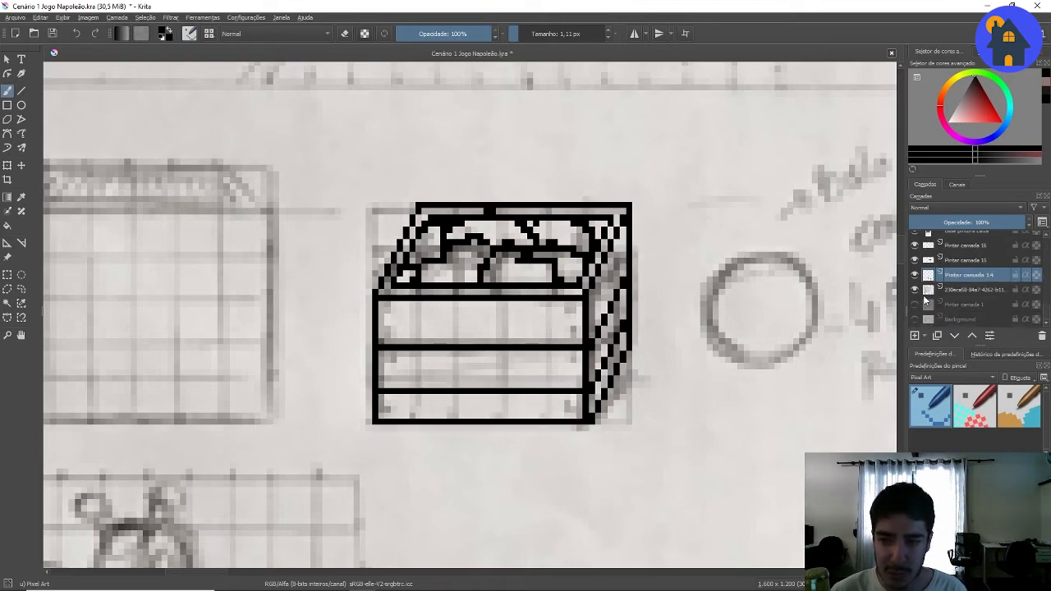
scroll(374, 248, "up", 1)
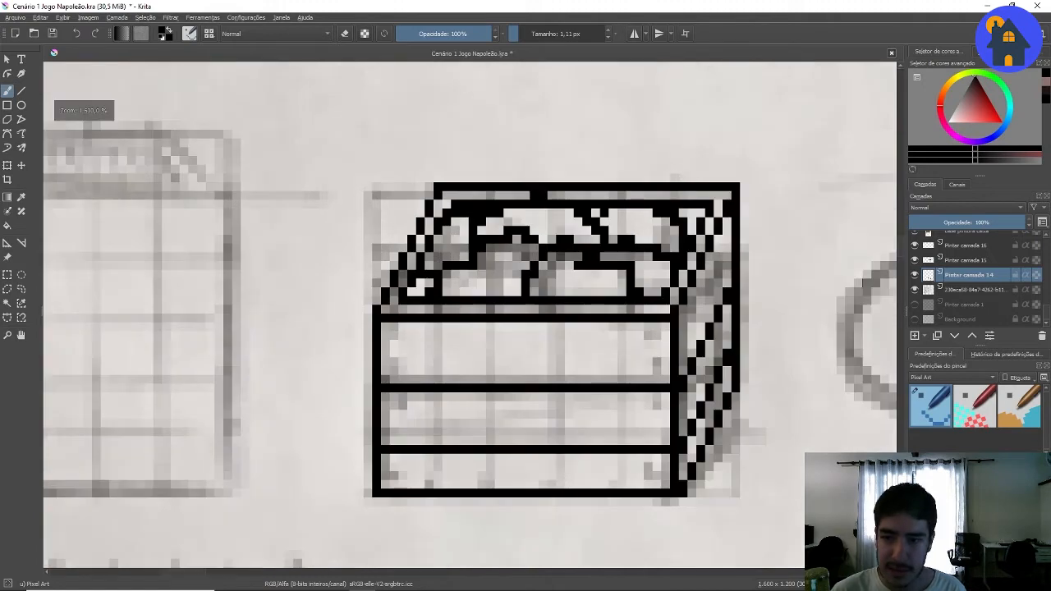
scroll(504, 164, "down", 1)
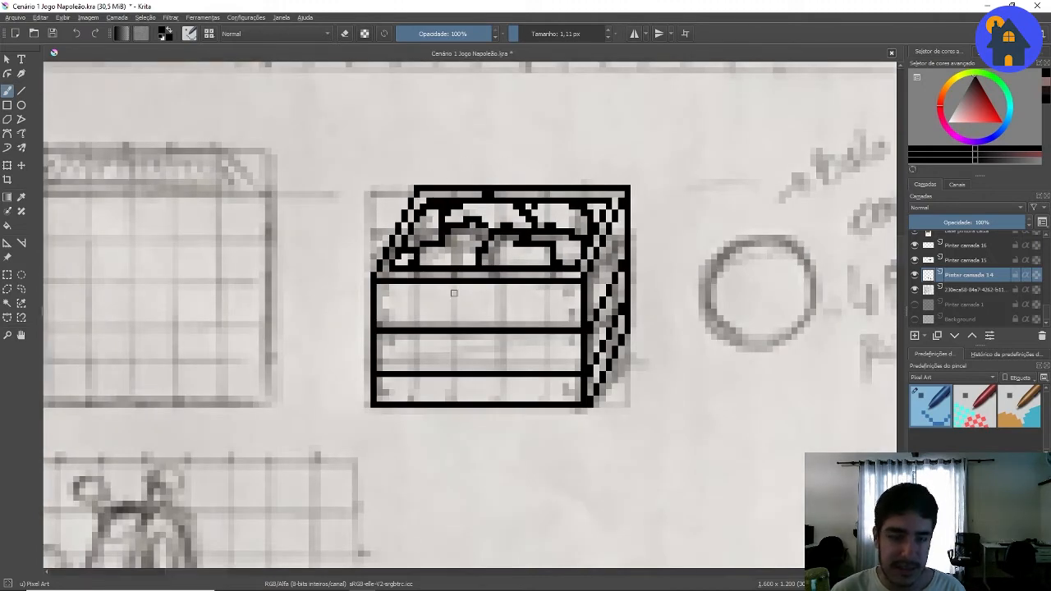
scroll(466, 263, "down", 1)
scroll(450, 228, "up", 1)
left_click(925, 292)
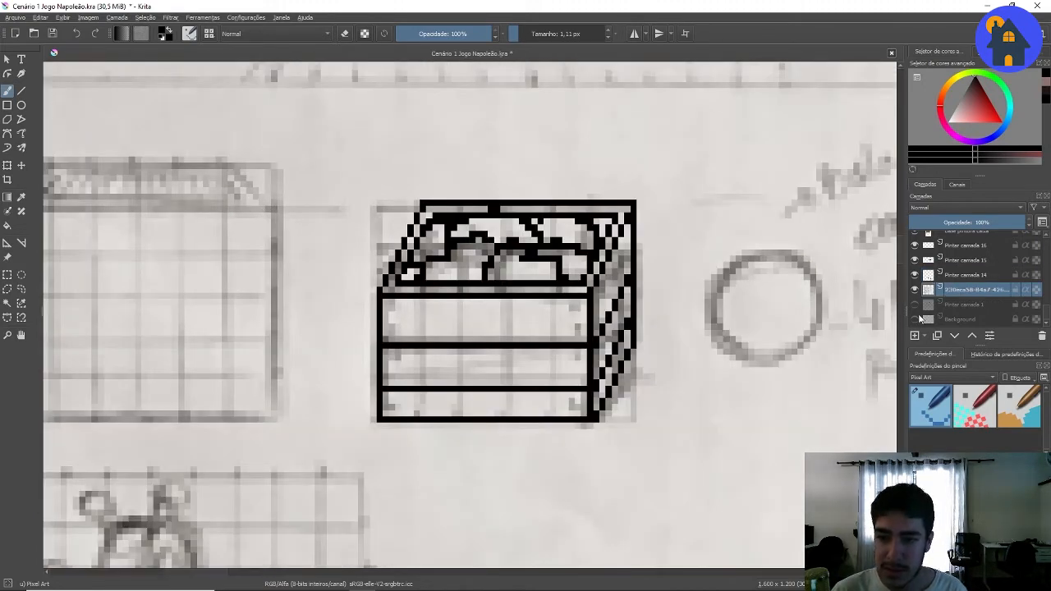
left_click(915, 335)
double_click(960, 291)
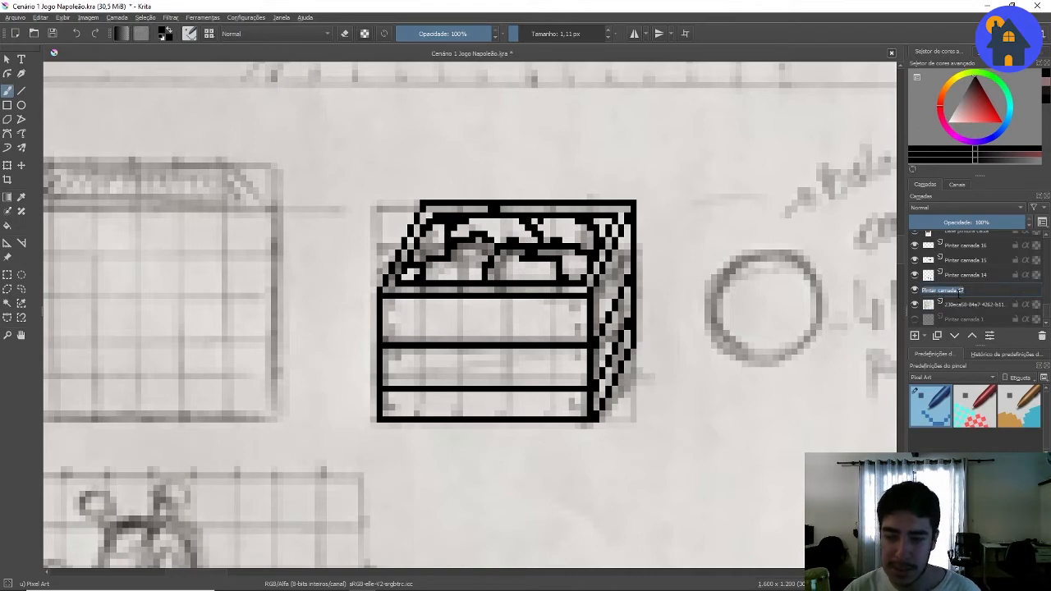
key("BackSpace")
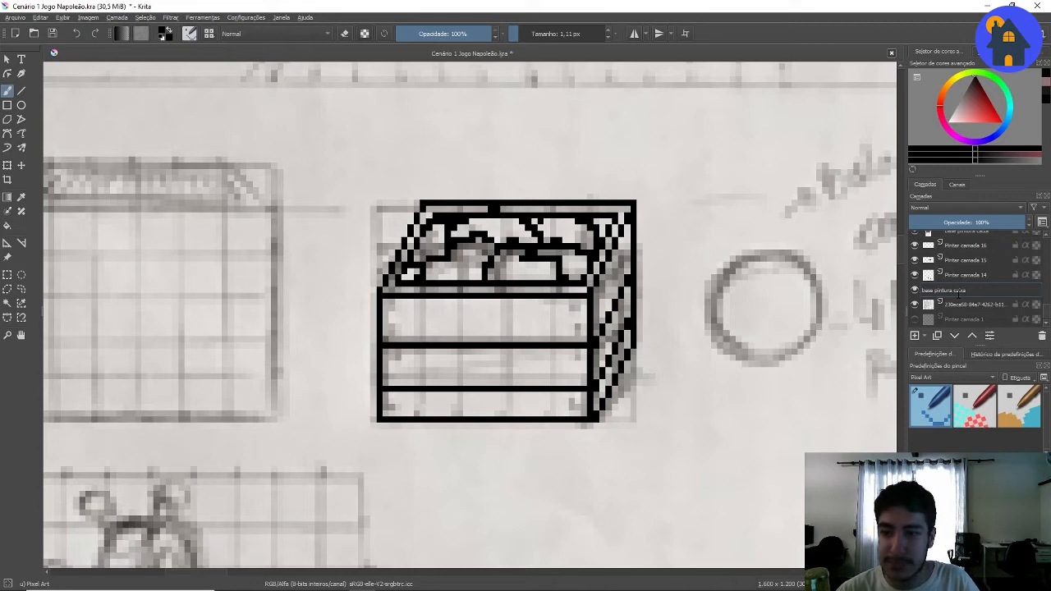
left_click(979, 278)
left_click(945, 290)
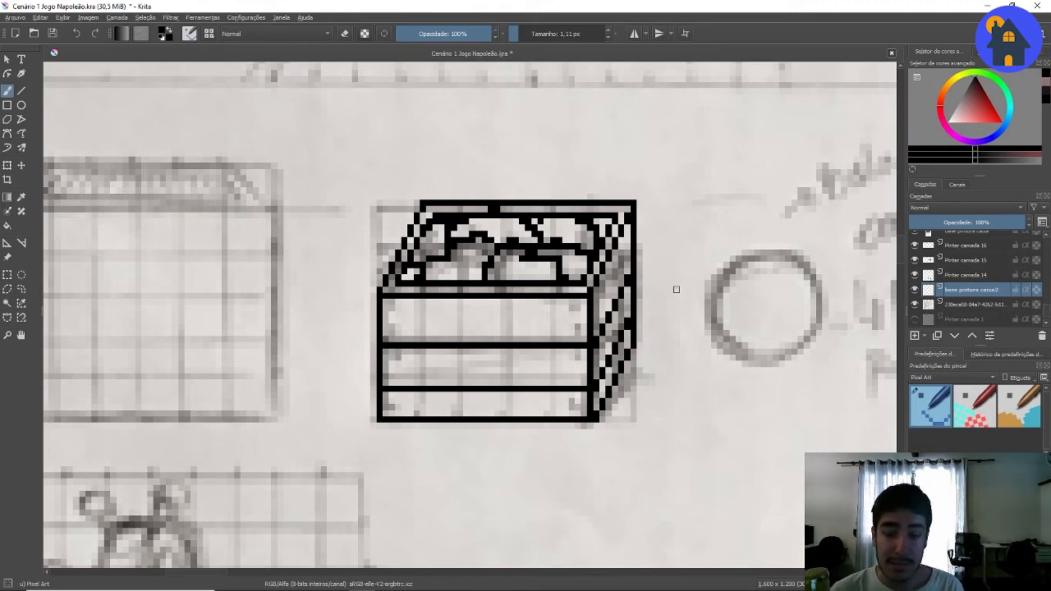
- Choose a muted light brown as the painting colour and set the brush size to 7,47 px
scroll(468, 254, "up", 1)
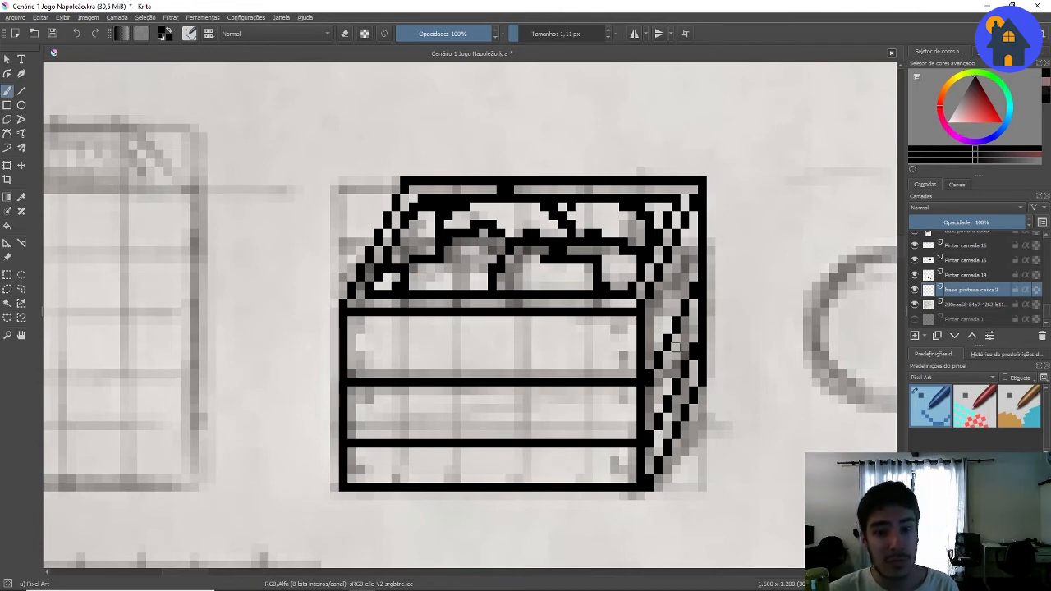
left_click_drag(957, 91, 971, 113)
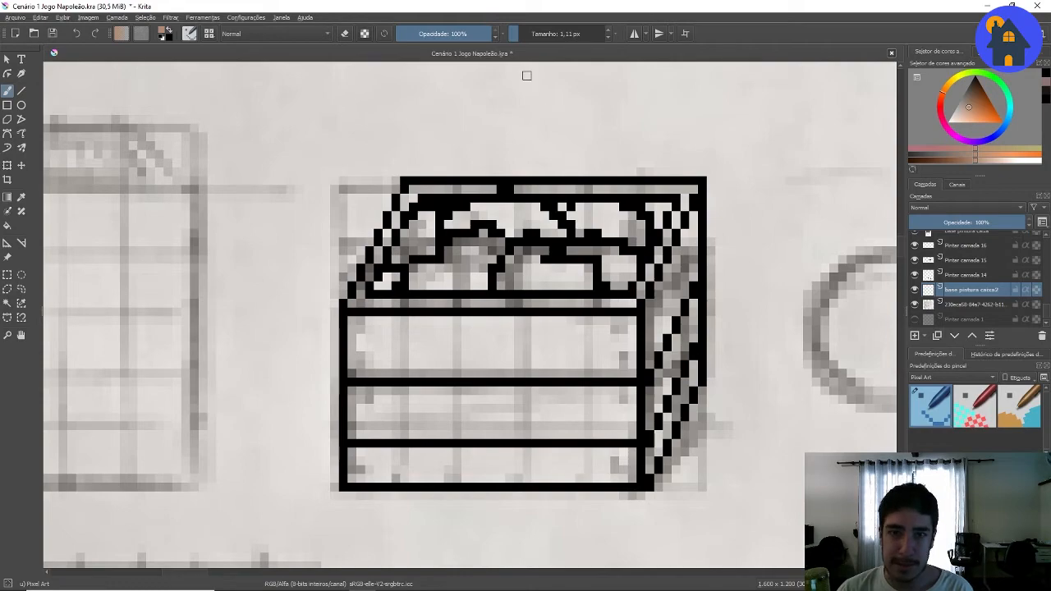
left_click(525, 34)
- Paint a light brown colour patch over the upper-right corner of the empty box sketch beside the crate
scroll(457, 150, "down", 12)
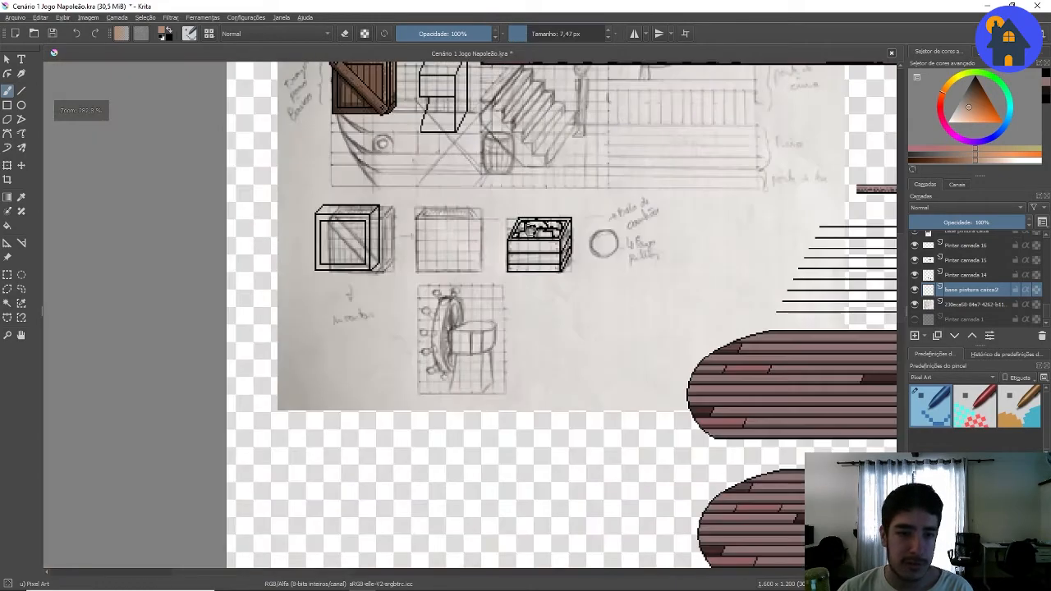
scroll(458, 150, "up", 7)
scroll(458, 150, "down", 6)
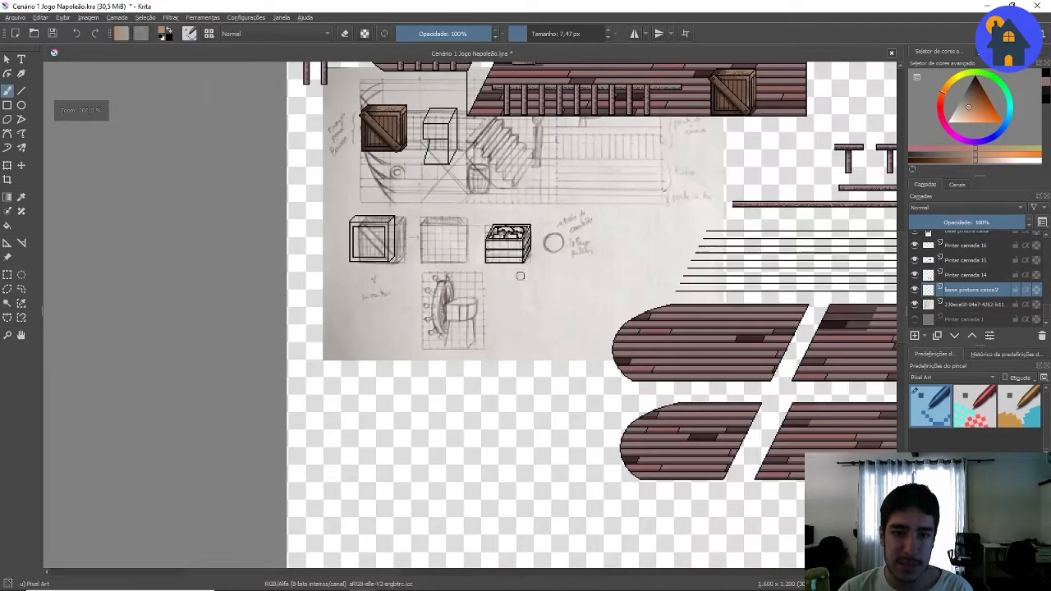
scroll(456, 172, "up", 8)
scroll(467, 240, "down", 1)
scroll(467, 240, "up", 3)
scroll(467, 238, "down", 2)
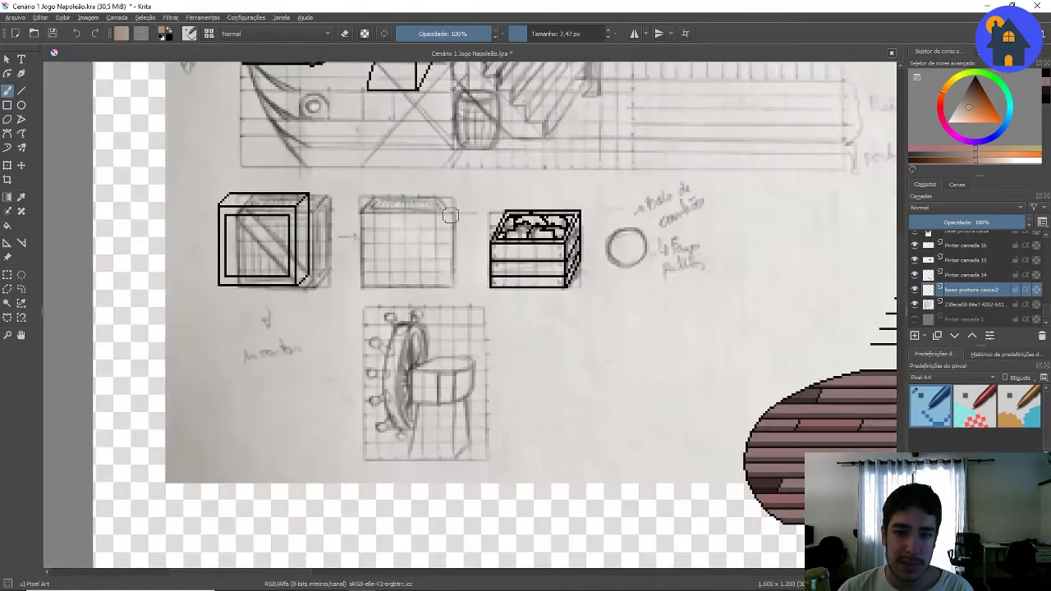
scroll(469, 226, "up", 2)
mouse_move(427, 203)
left_mouse_down()
mouse_move(438, 249)
mouse_move(426, 218)
mouse_move(493, 205)
left_mouse_up()
scroll(620, 177, "up", 1)
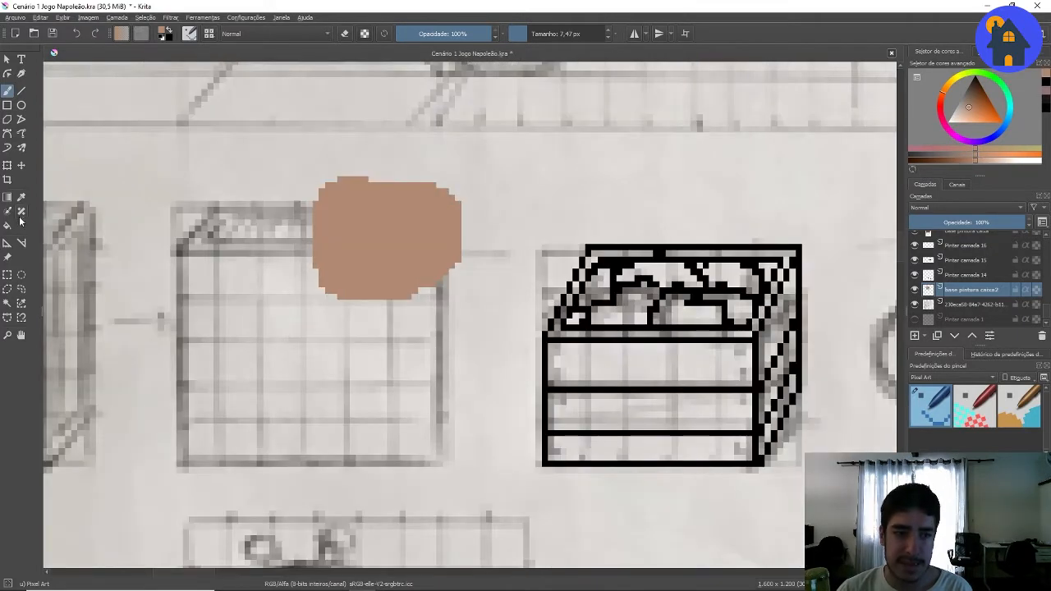
left_click(21, 198)
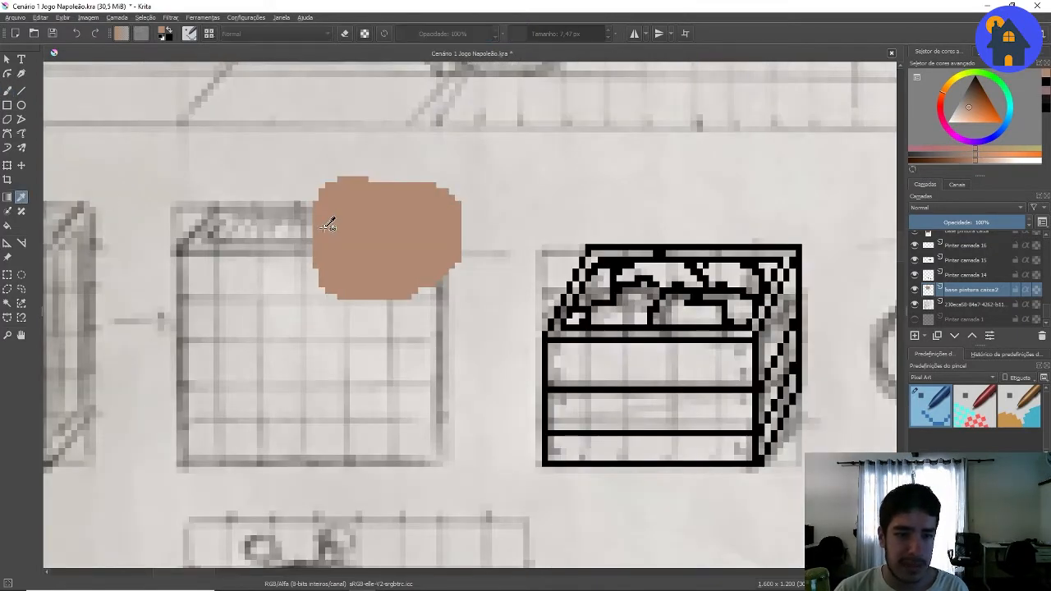
left_click(7, 91)
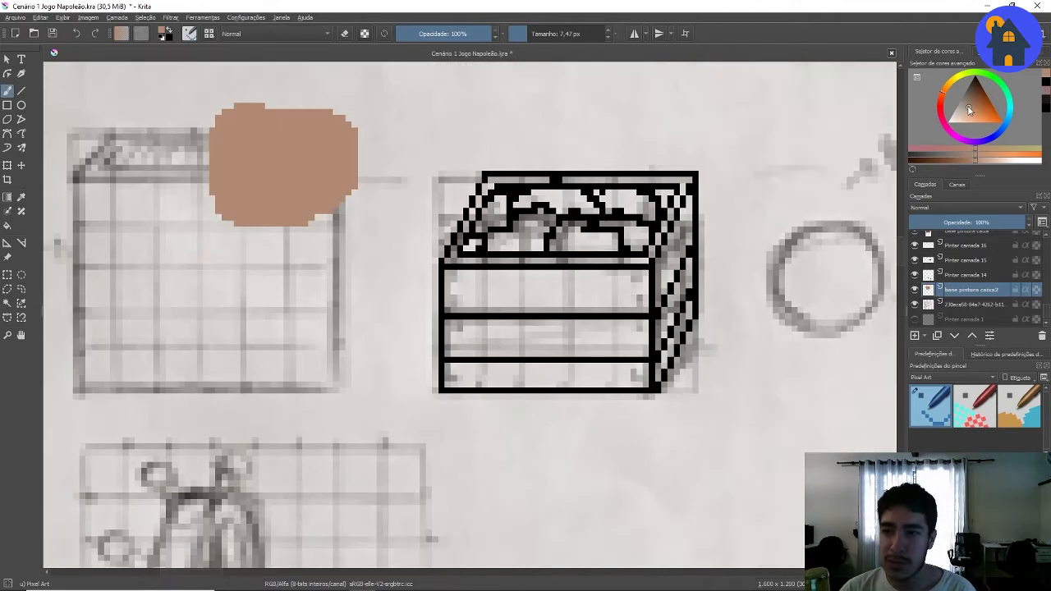
- Paint a medium brown patch and a dark brown patch stacked below the light brown one beside the crate
left_click_drag(969, 109, 974, 100)
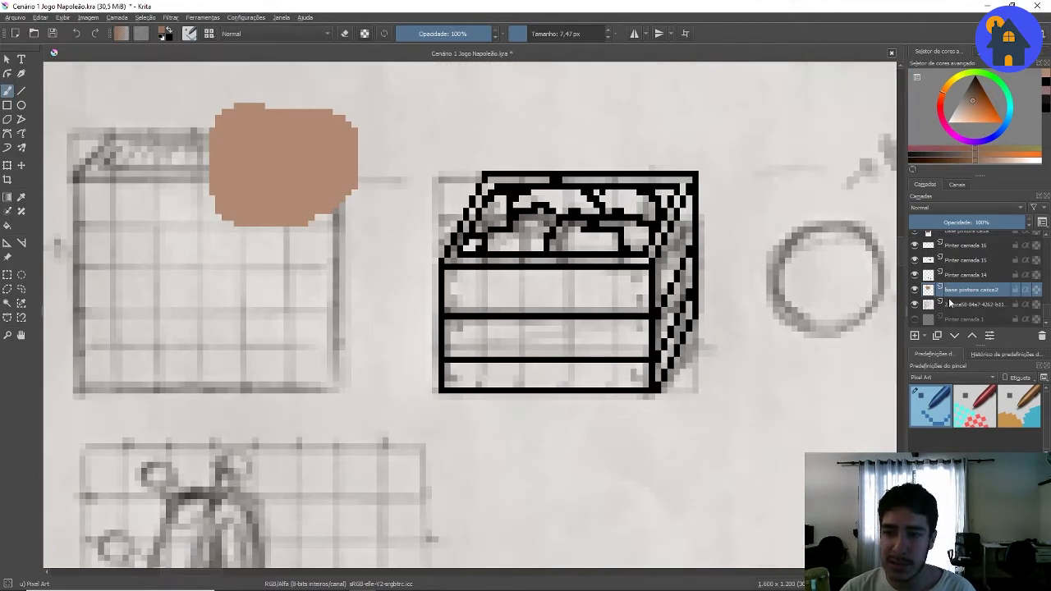
mouse_move(253, 221)
left_mouse_down()
mouse_move(280, 216)
mouse_move(316, 254)
mouse_move(345, 238)
left_mouse_up()
left_click_drag(980, 103, 976, 100)
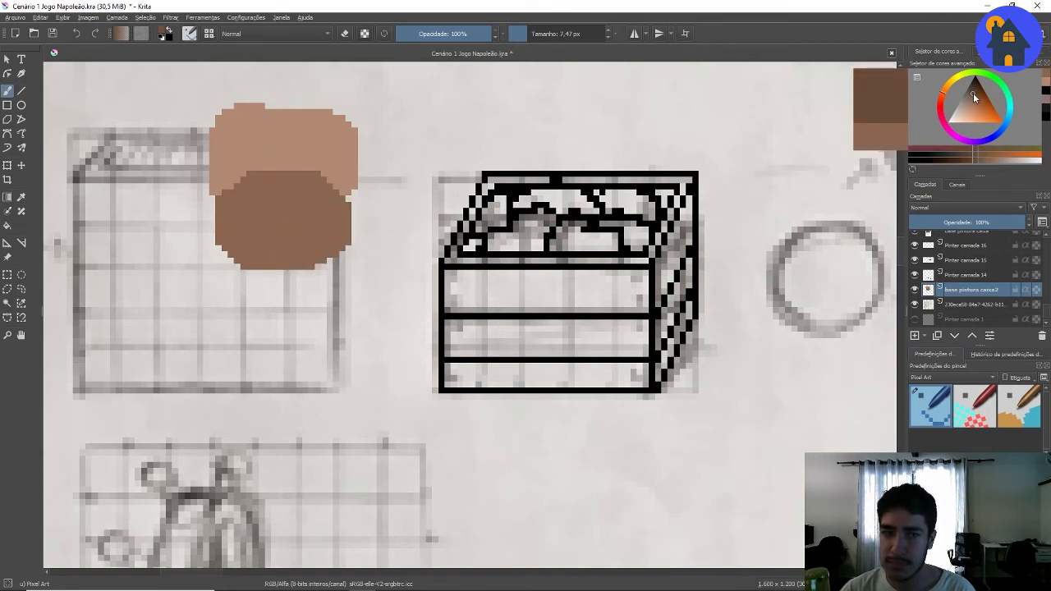
left_click_drag(975, 92, 976, 92)
mouse_move(337, 247)
left_mouse_down()
mouse_move(268, 266)
mouse_move(305, 268)
mouse_move(305, 284)
mouse_move(279, 287)
left_mouse_up()
- Sample the light brown patch and paint that colour across the crate's front planks with the 7,47 px brush
left_click(22, 197)
left_click(286, 145)
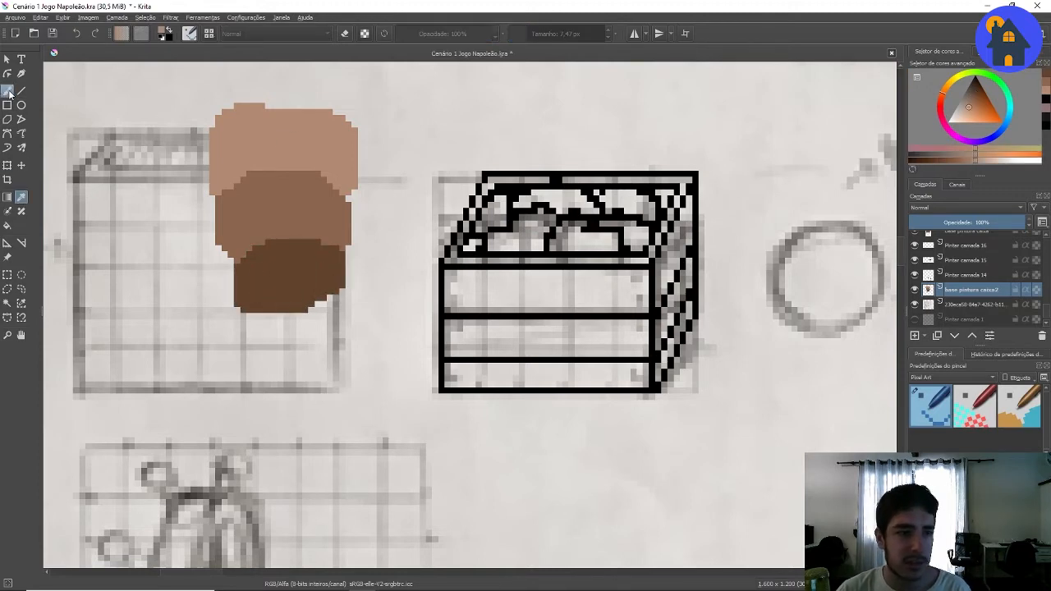
left_click(7, 91)
scroll(472, 271, "down", 2)
scroll(492, 279, "up", 2)
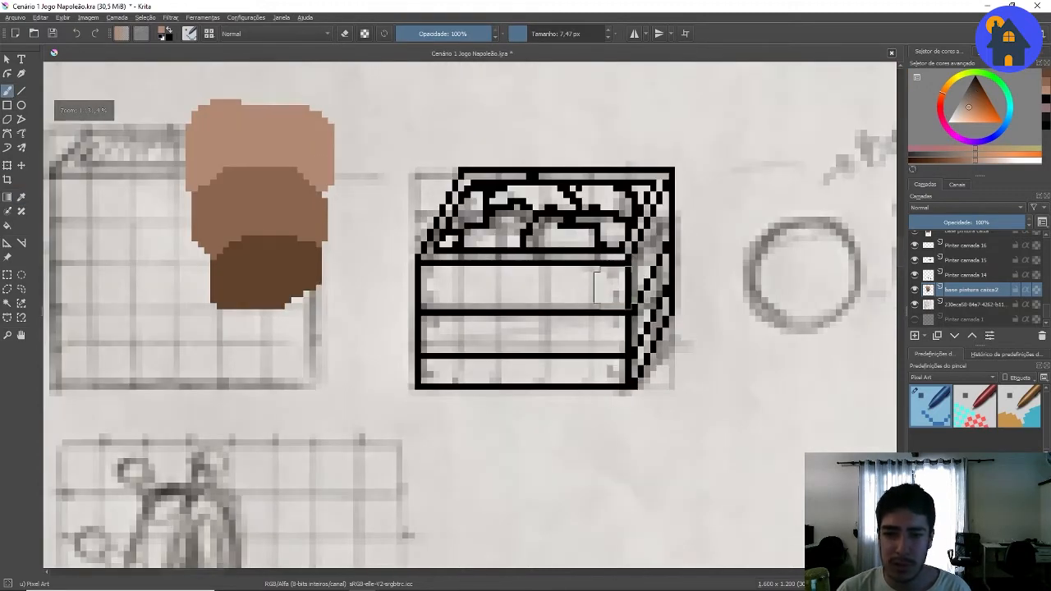
mouse_move(530, 289)
left_mouse_down()
mouse_move(599, 283)
mouse_move(603, 310)
left_mouse_up()
scroll(564, 296, "up", 2)
mouse_move(593, 348)
left_mouse_down()
mouse_move(548, 366)
mouse_move(387, 303)
mouse_move(415, 280)
left_mouse_up()
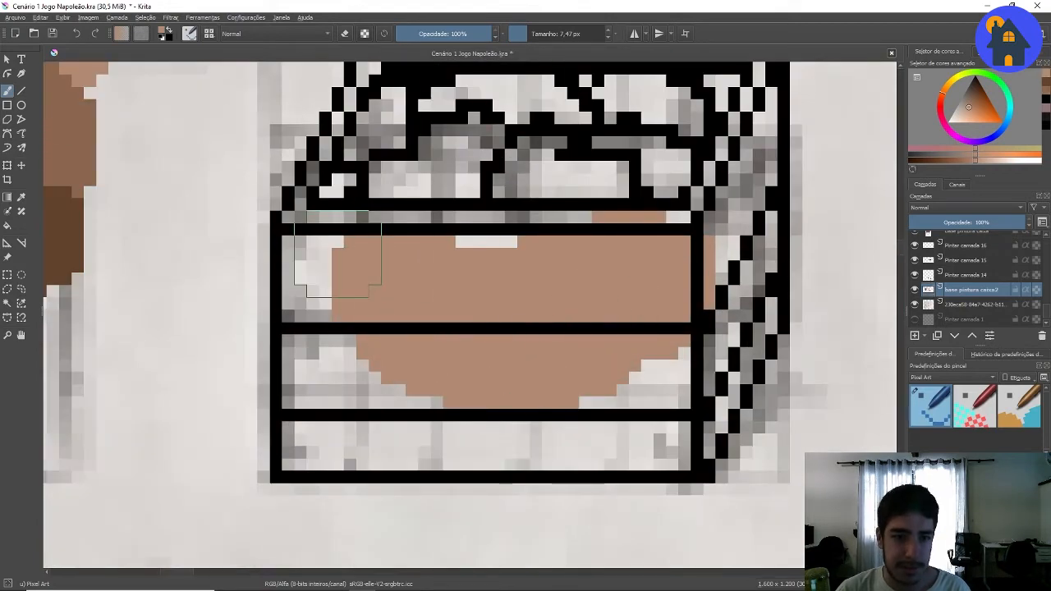
mouse_move(338, 260)
left_mouse_down()
mouse_move(536, 255)
mouse_move(573, 267)
mouse_move(635, 267)
mouse_move(586, 255)
mouse_move(697, 260)
mouse_move(581, 254)
left_mouse_up()
scroll(611, 320, "down", 2)
mouse_move(647, 339)
left_mouse_down()
mouse_move(623, 362)
mouse_move(514, 355)
left_mouse_up()
- Set the brush size to 3,74 px and paint the crate's right rim and upper side board light brown
left_click(523, 34)
scroll(647, 230, "up", 2)
mouse_move(722, 180)
left_mouse_down()
mouse_move(721, 214)
mouse_move(672, 267)
left_mouse_up()
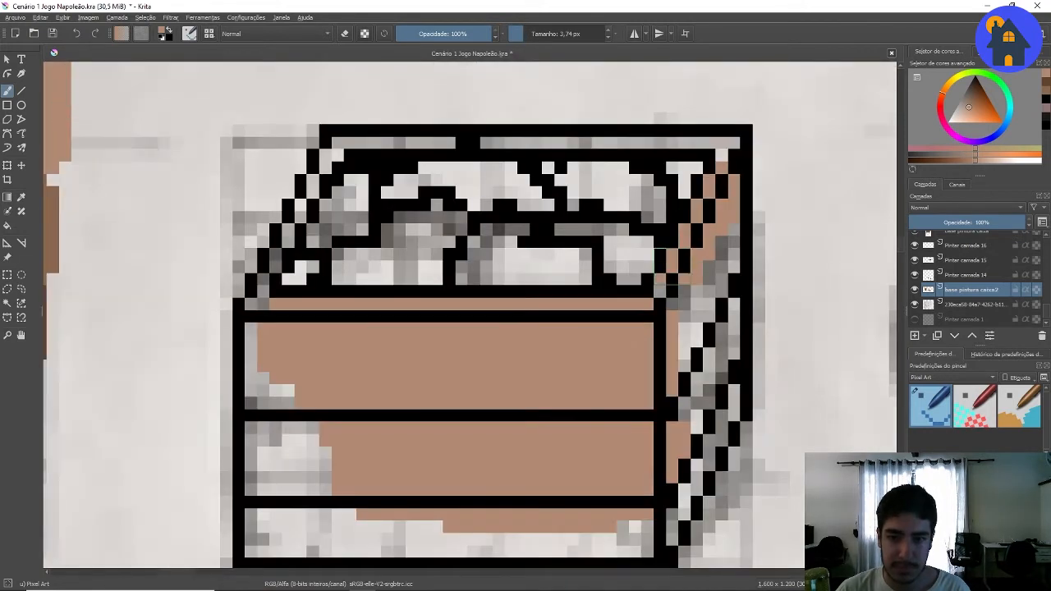
- Reduce the brush size to 1,74 px and paint the crate's back and left rims light brown
scroll(683, 244, "down", 2)
scroll(566, 190, "up", 1)
scroll(562, 193, "up", 1)
left_click(608, 37)
left_click(608, 37)
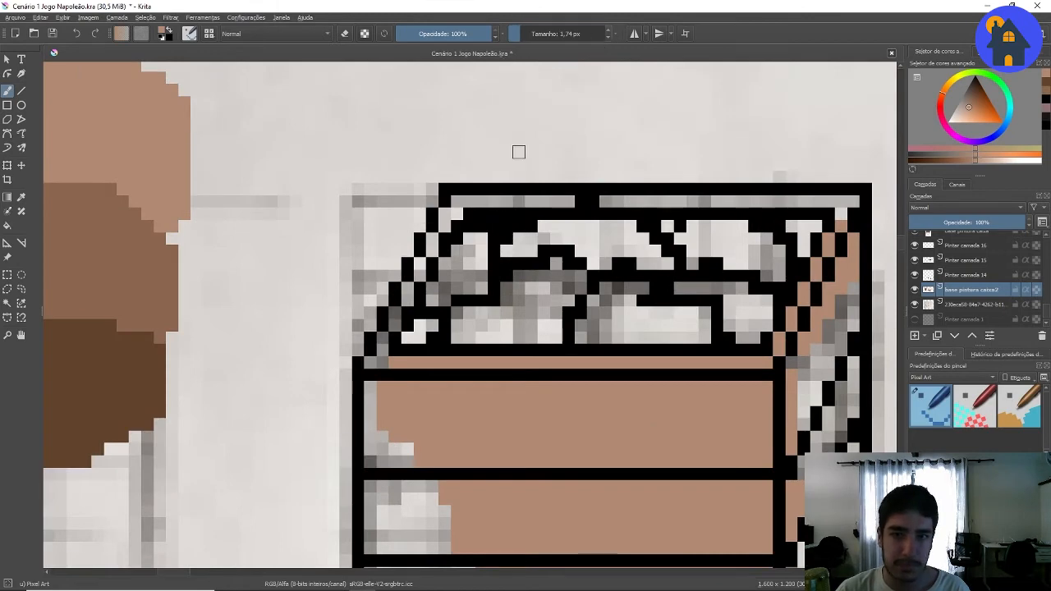
left_click_drag(456, 202, 680, 201)
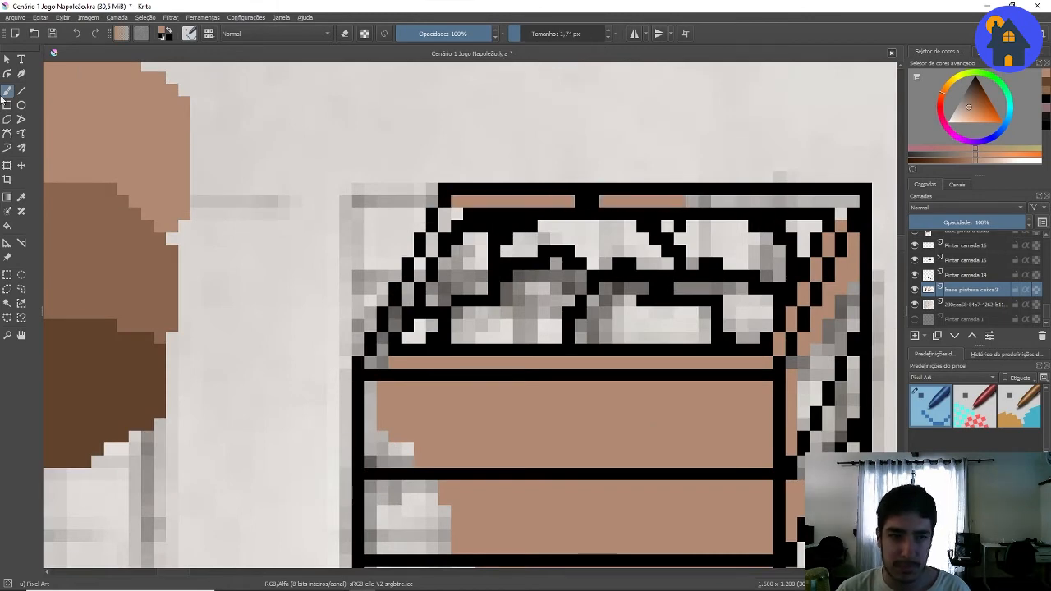
left_click(21, 119)
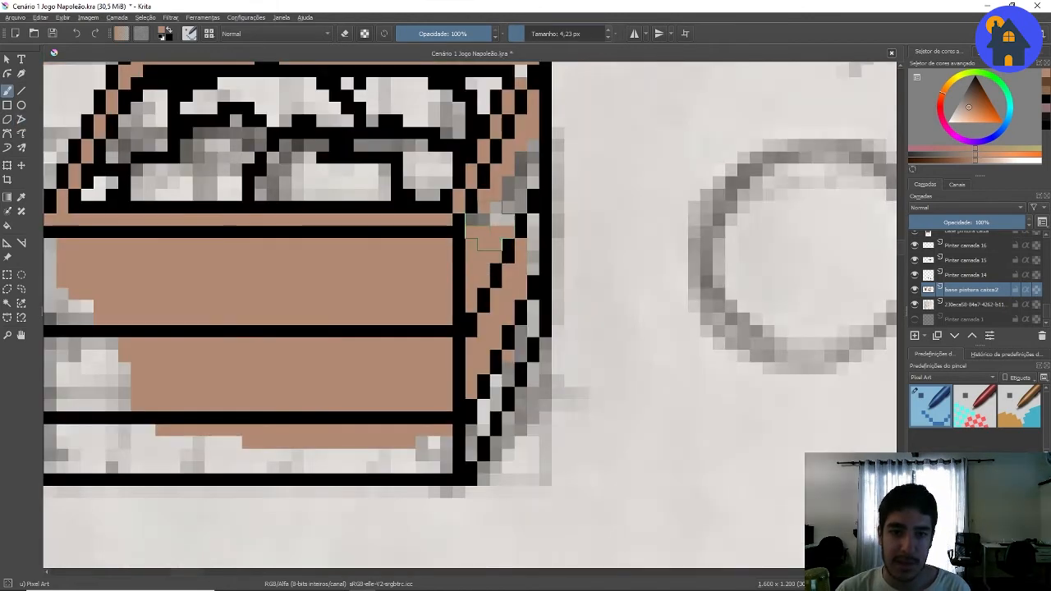
- Fill the crate's right side boards light brown at 4,23 px and finish the remaining front gaps at 1,31 px
mouse_move(490, 226)
left_mouse_down()
mouse_move(515, 151)
mouse_move(534, 175)
mouse_move(515, 238)
mouse_move(522, 299)
left_mouse_up()
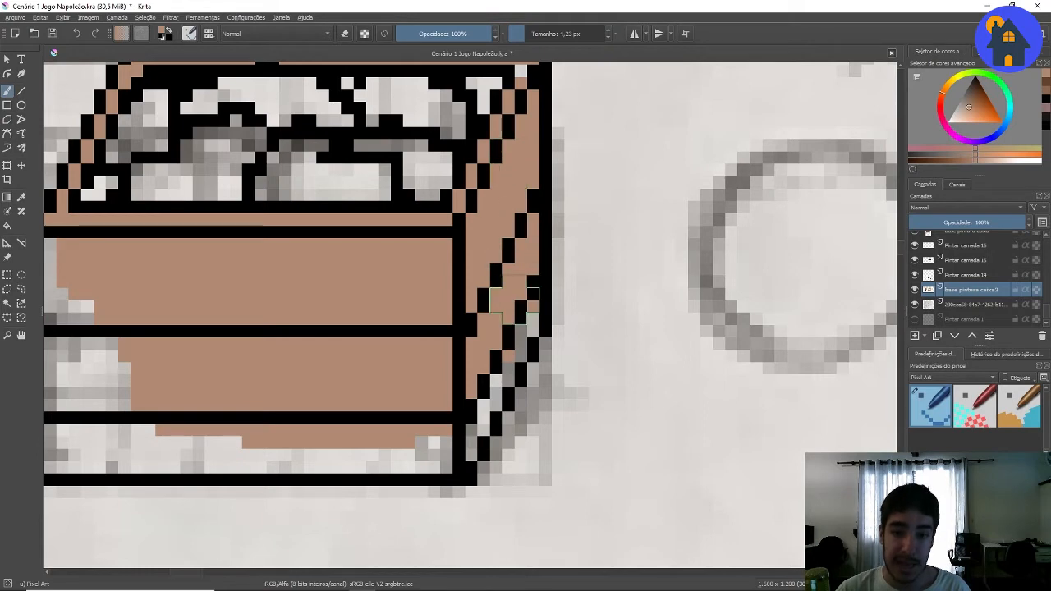
scroll(515, 274, "down", 1)
scroll(513, 265, "up", 1)
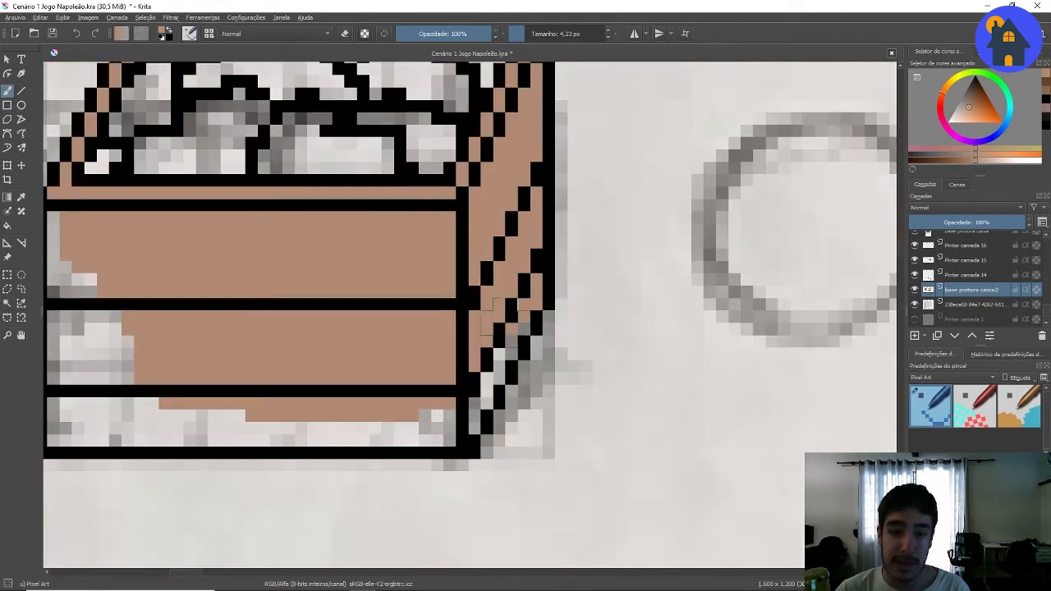
mouse_move(505, 323)
left_mouse_down()
mouse_move(474, 347)
mouse_move(491, 358)
mouse_move(468, 372)
mouse_move(484, 396)
left_mouse_up()
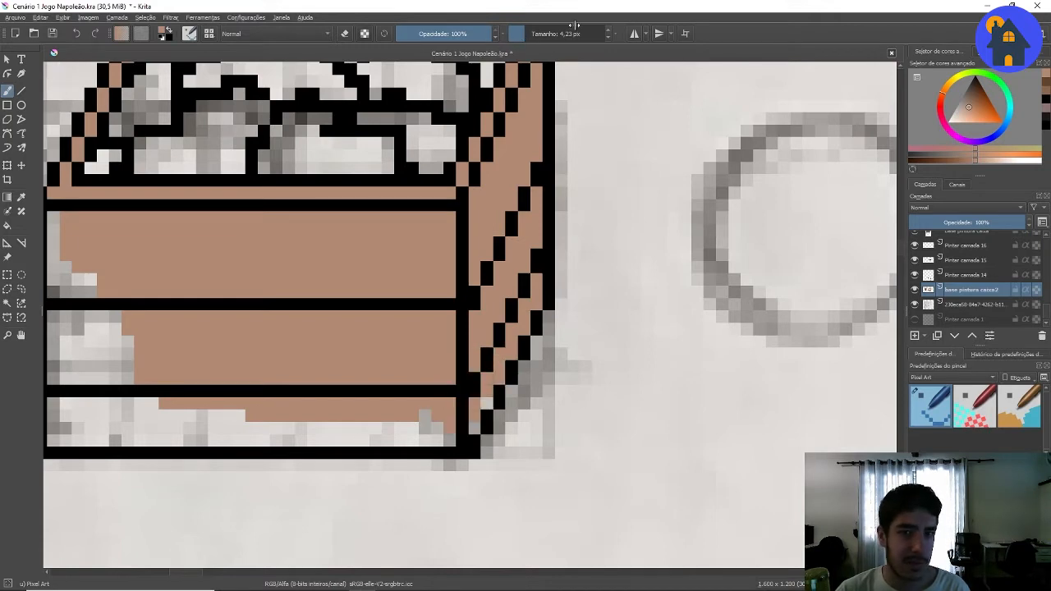
left_click(609, 37)
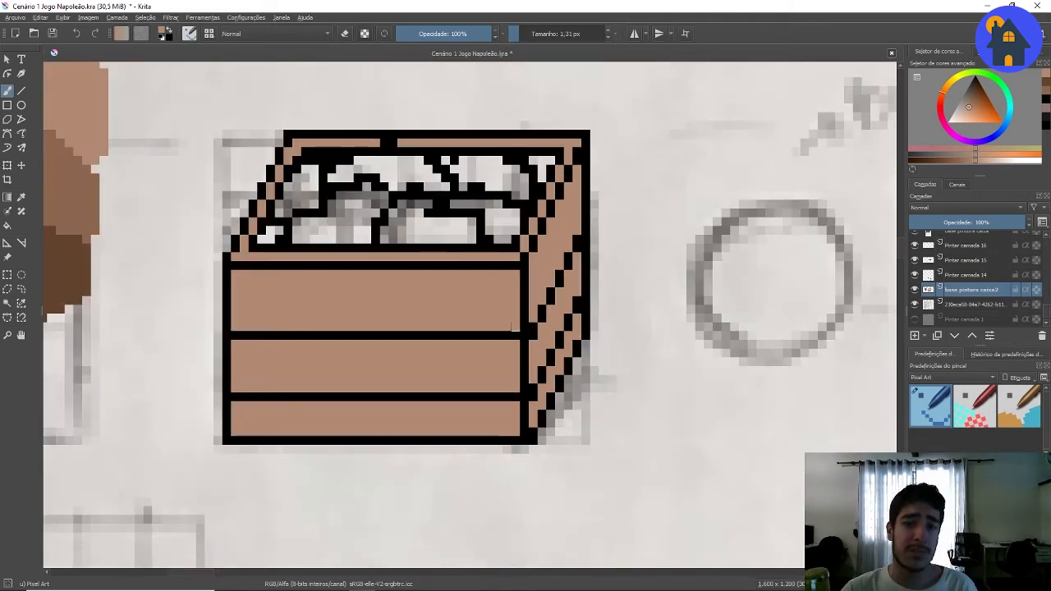
scroll(574, 271, "down", 1)
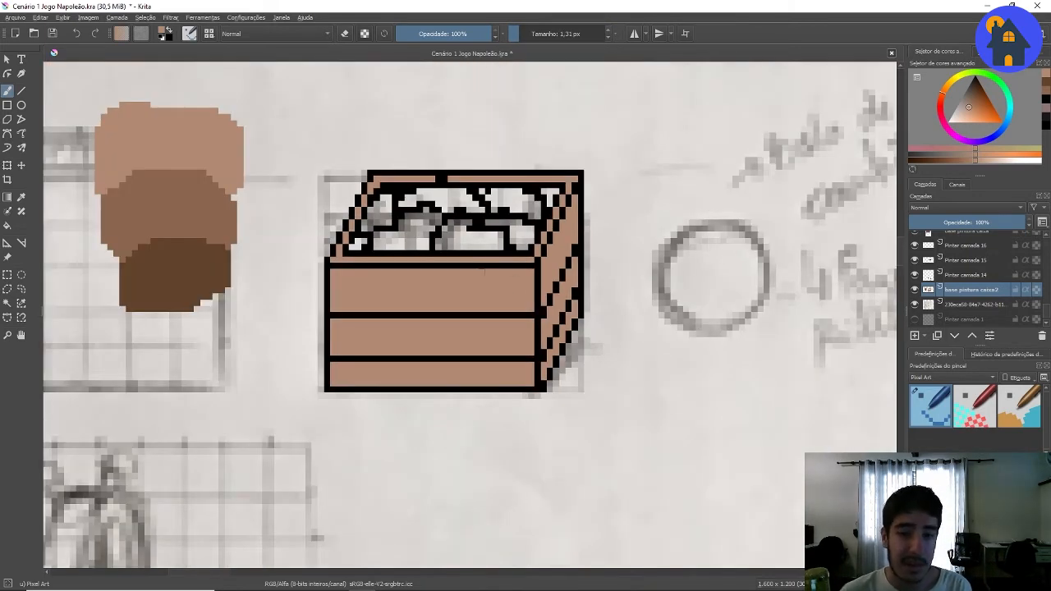
scroll(463, 191, "up", 1)
scroll(455, 306, "down", 1)
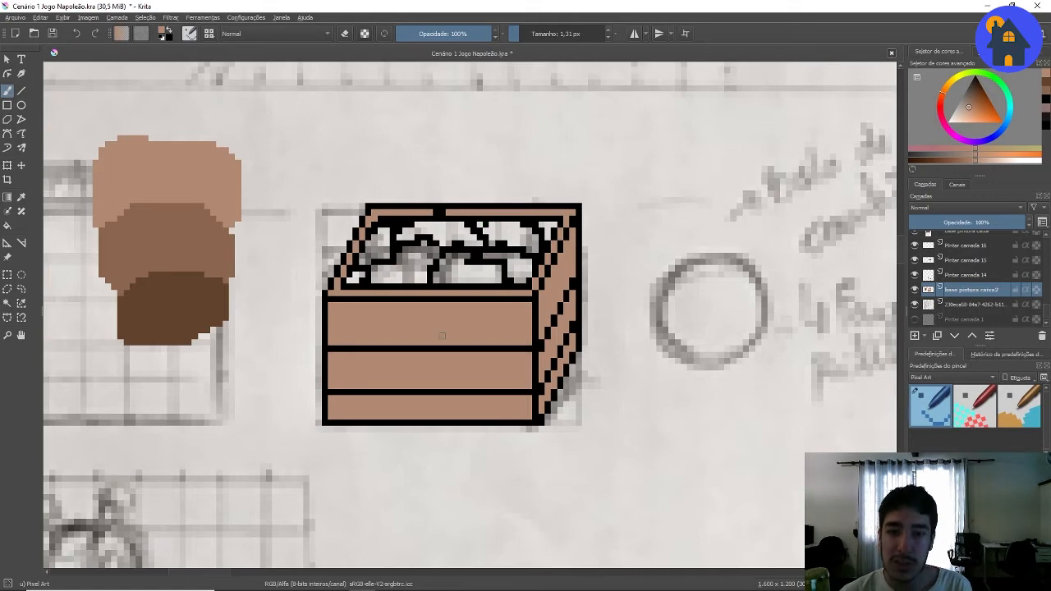
scroll(511, 206, "down", 1)
scroll(493, 230, "up", 1)
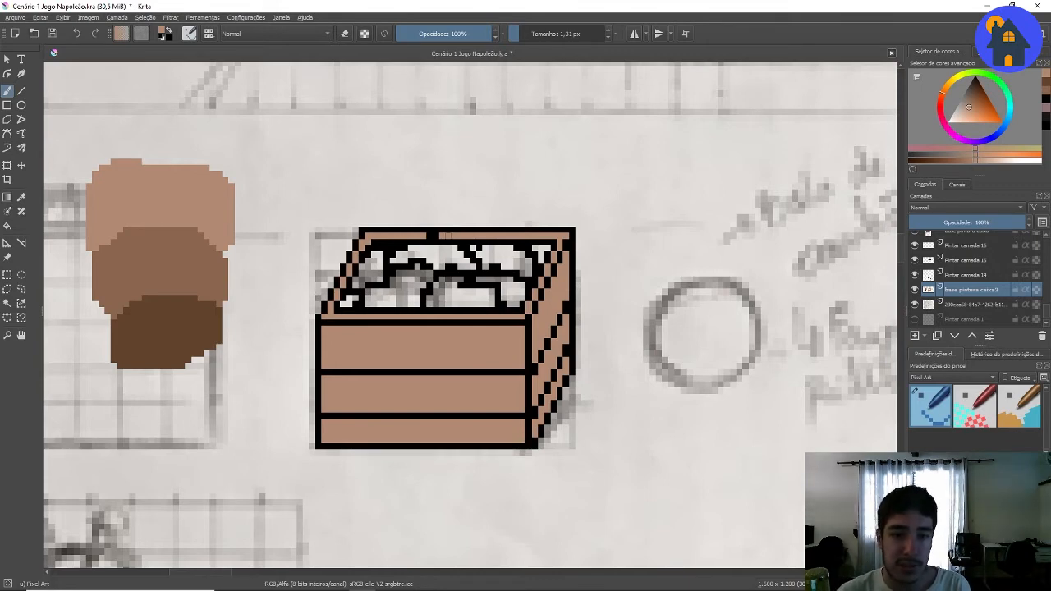
scroll(548, 162, "down", 4)
scroll(577, 144, "up", 4)
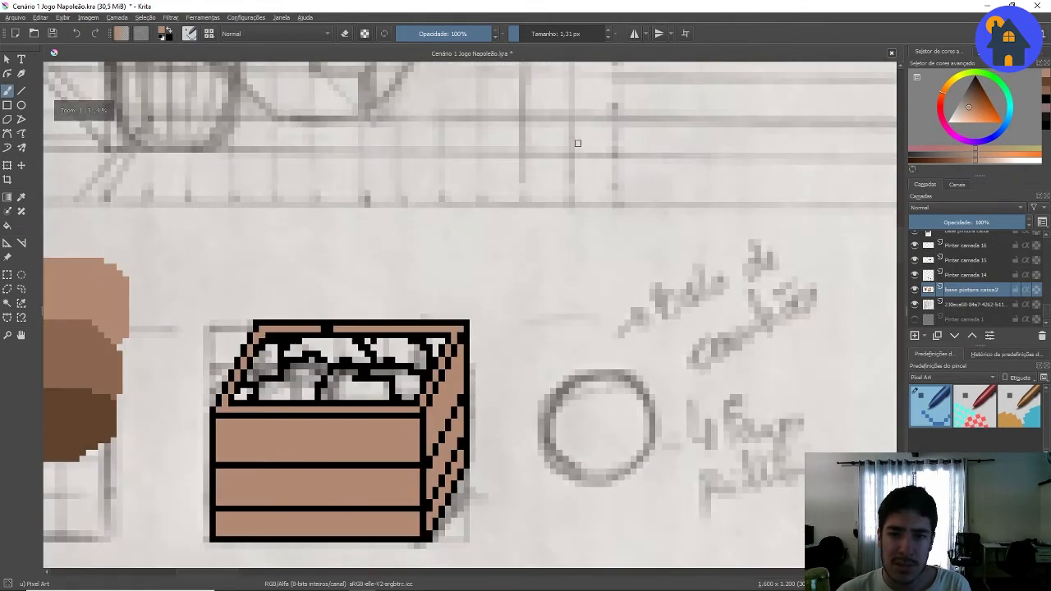
- Sketch a pale yellow sun above the crate with two rays marking the light direction, and toggle the layer's visibility off and on
left_click(974, 91)
left_click_drag(975, 91, 982, 115)
left_click(956, 79)
left_click(954, 81)
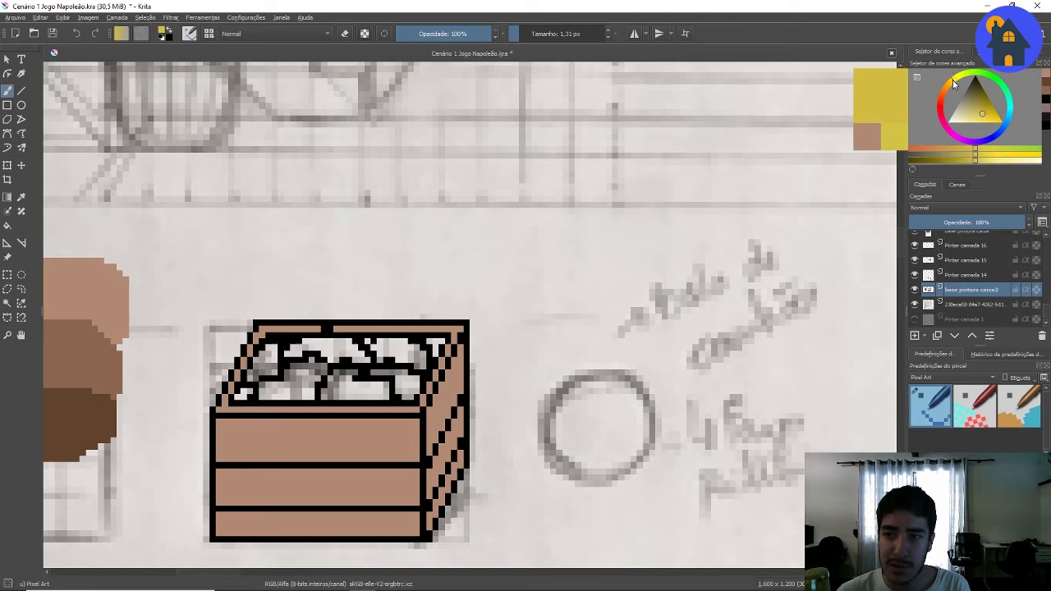
left_click(976, 120)
mouse_move(559, 162)
left_mouse_down()
mouse_move(547, 185)
mouse_move(540, 173)
mouse_move(528, 212)
left_mouse_up()
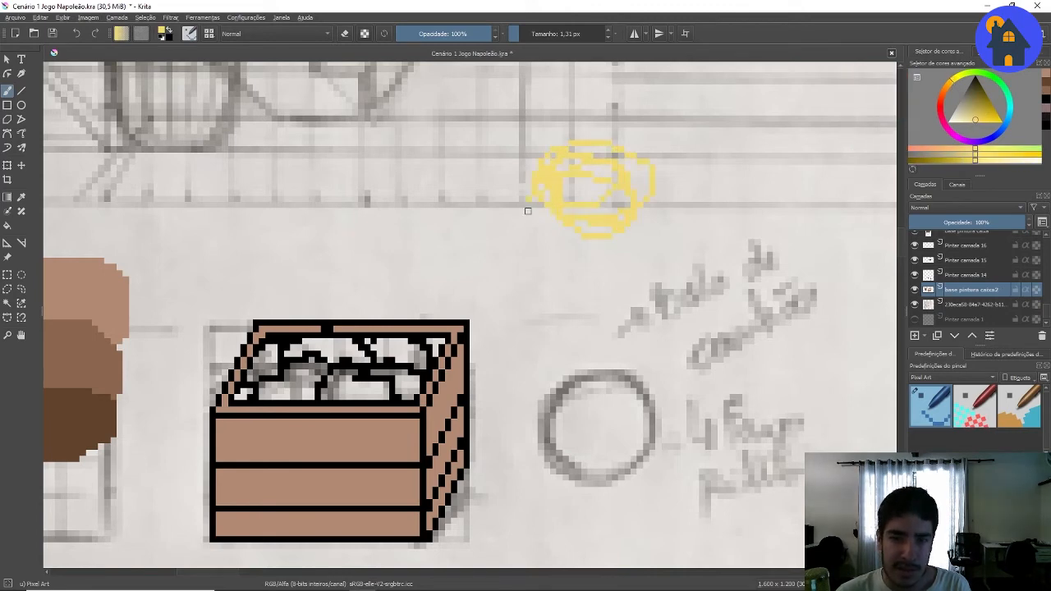
left_click_drag(441, 258, 521, 204)
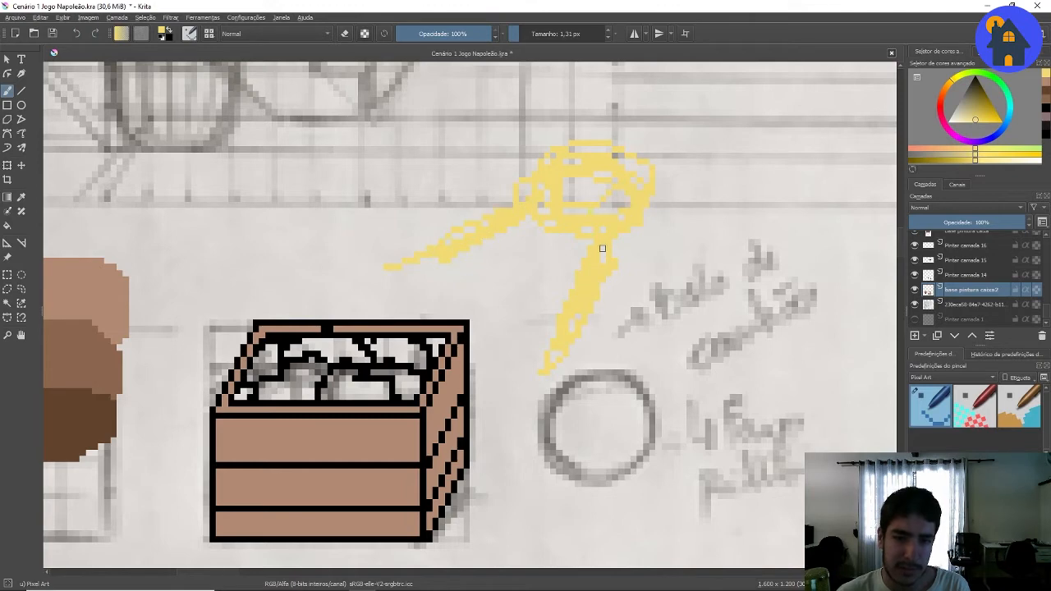
scroll(602, 248, "down", 2)
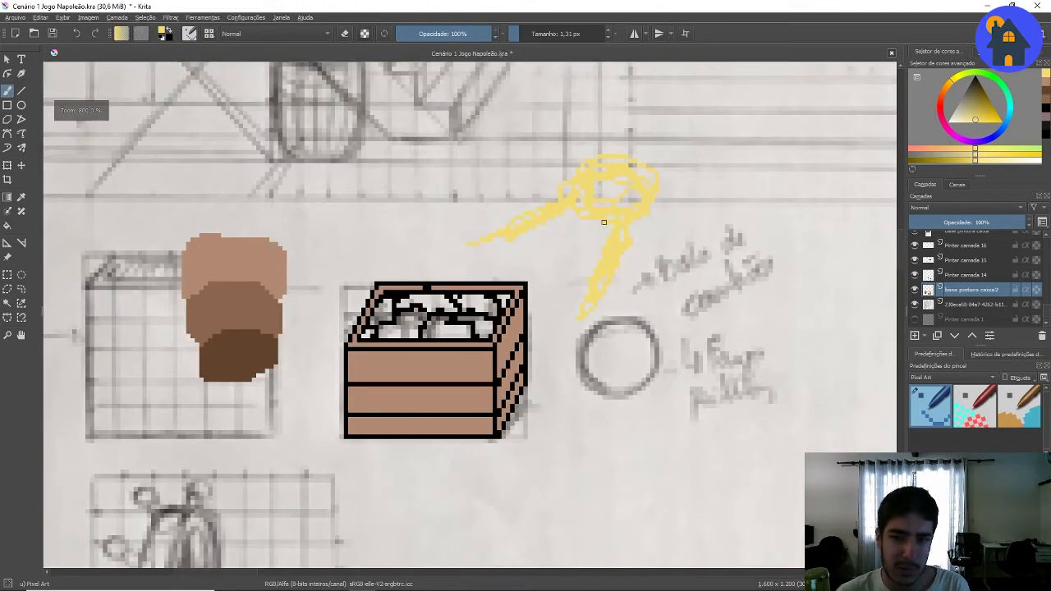
left_click(914, 291)
left_click(914, 292)
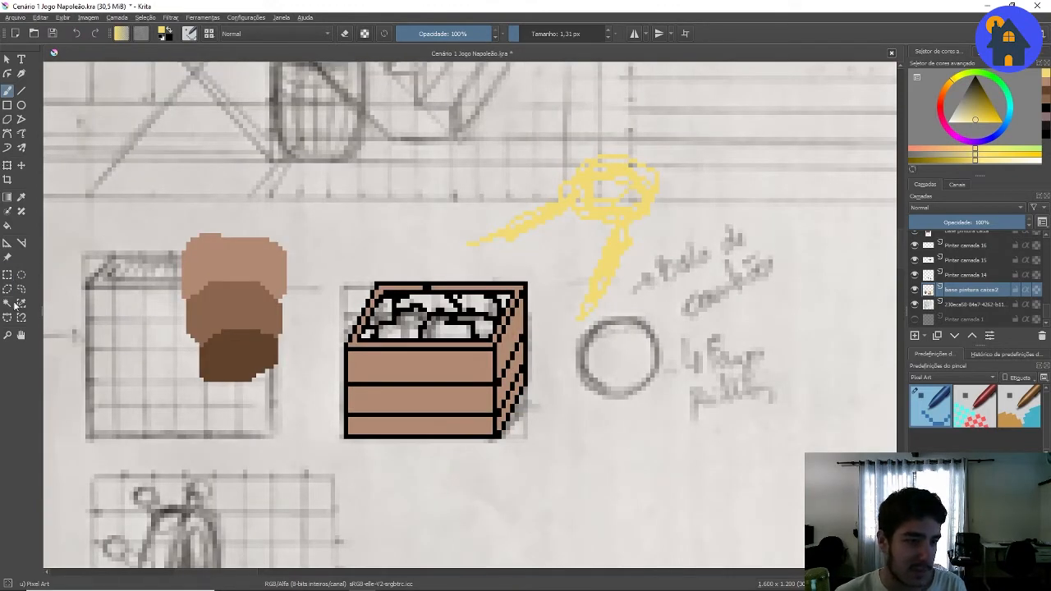
- Sample the medium brown patch and shade the upper and middle boards of the crate's right side with a 2,31 px brush
scroll(253, 261, "up", 1)
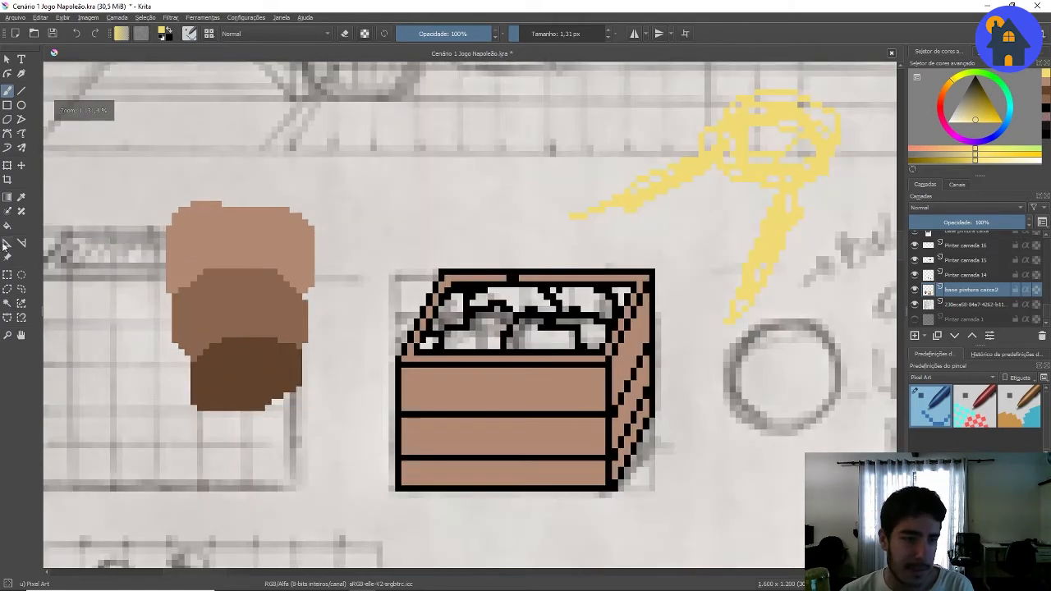
left_click(21, 197)
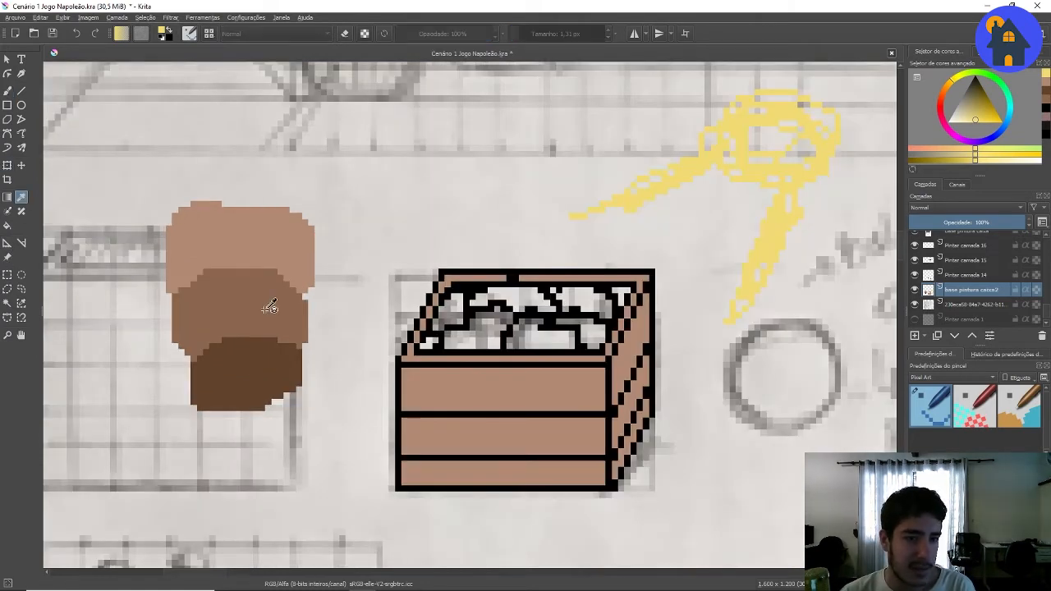
left_click(271, 304)
left_click(7, 91)
scroll(348, 230, "down", 1)
scroll(509, 293, "up", 1)
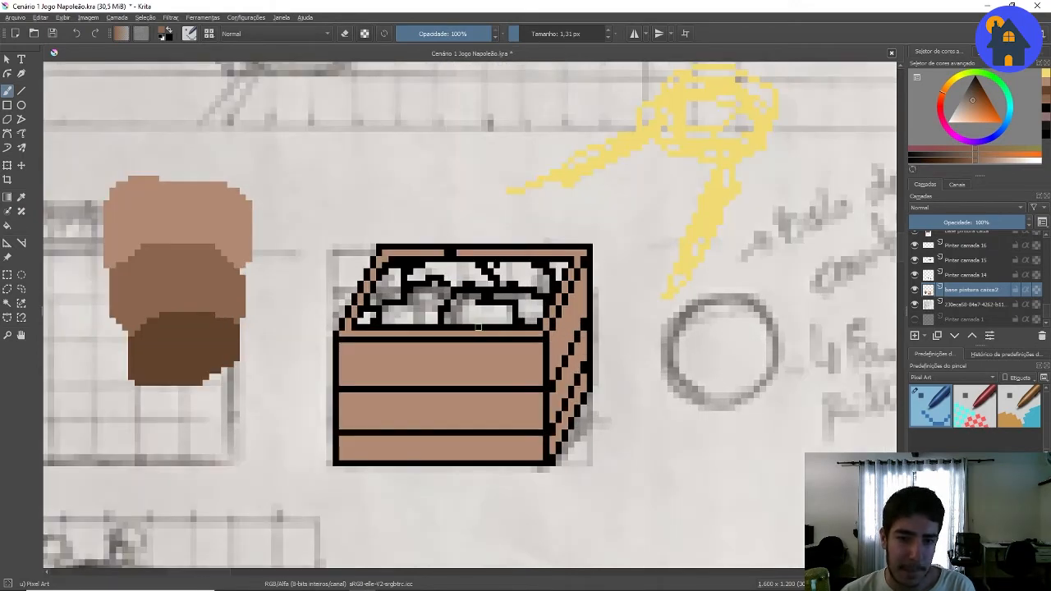
scroll(550, 386, "up", 2)
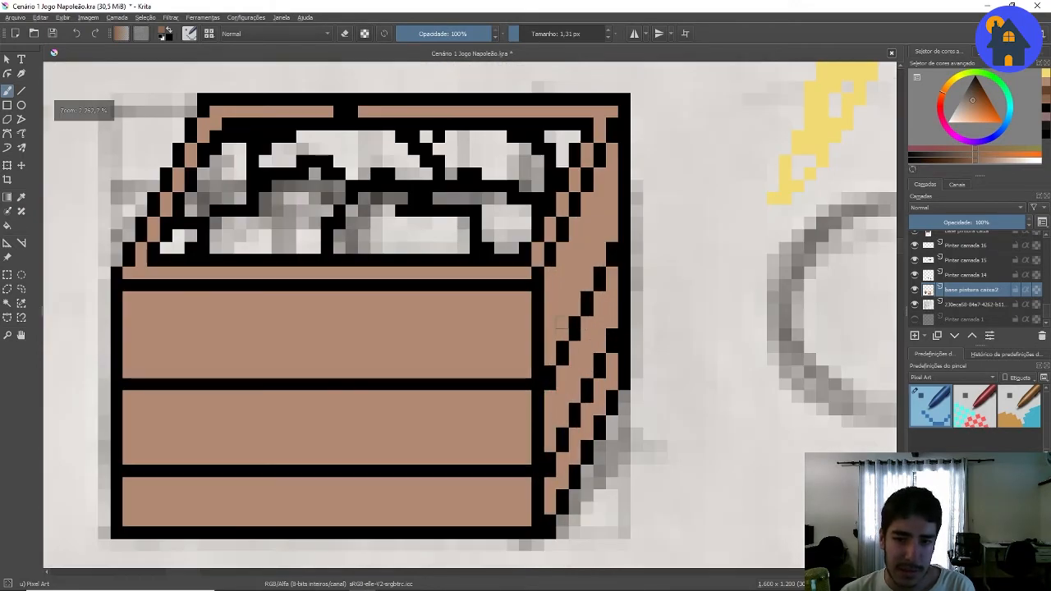
left_click_drag(574, 396, 574, 329)
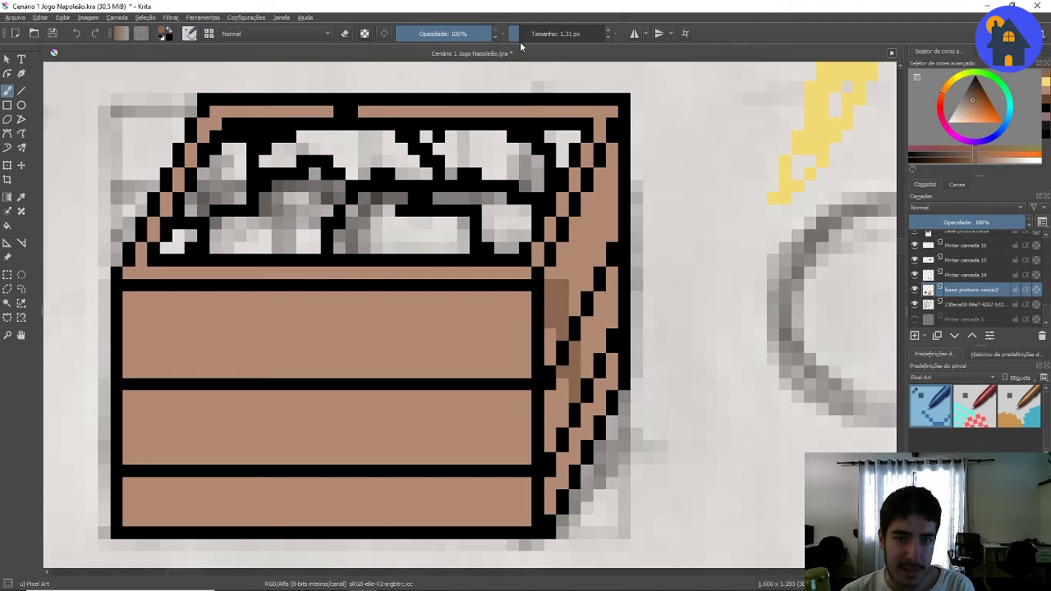
scroll(520, 39, "up", 1)
mouse_move(581, 230)
left_mouse_down()
mouse_move(557, 280)
mouse_move(568, 326)
left_mouse_up()
mouse_move(584, 271)
left_mouse_down()
mouse_move(568, 403)
mouse_move(549, 391)
mouse_move(555, 462)
left_mouse_up()
- Shade the lower board and outer edge of the crate's right side medium brown, and reduce the brush size to 1,11 px
scroll(539, 329, "down", 1)
scroll(556, 406, "up", 2)
scroll(563, 382, "down", 1)
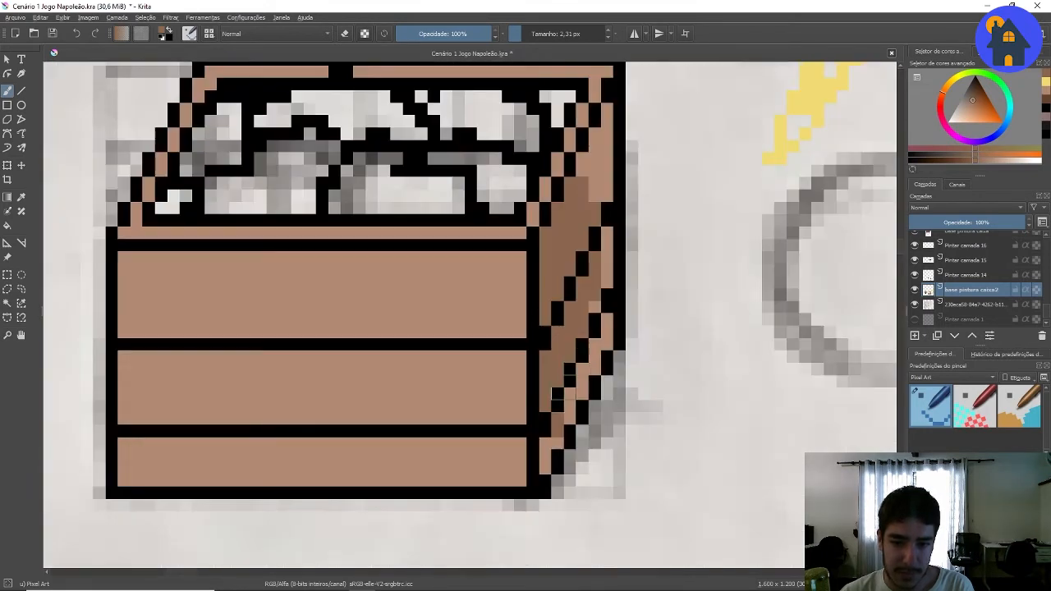
left_click_drag(588, 352, 556, 405)
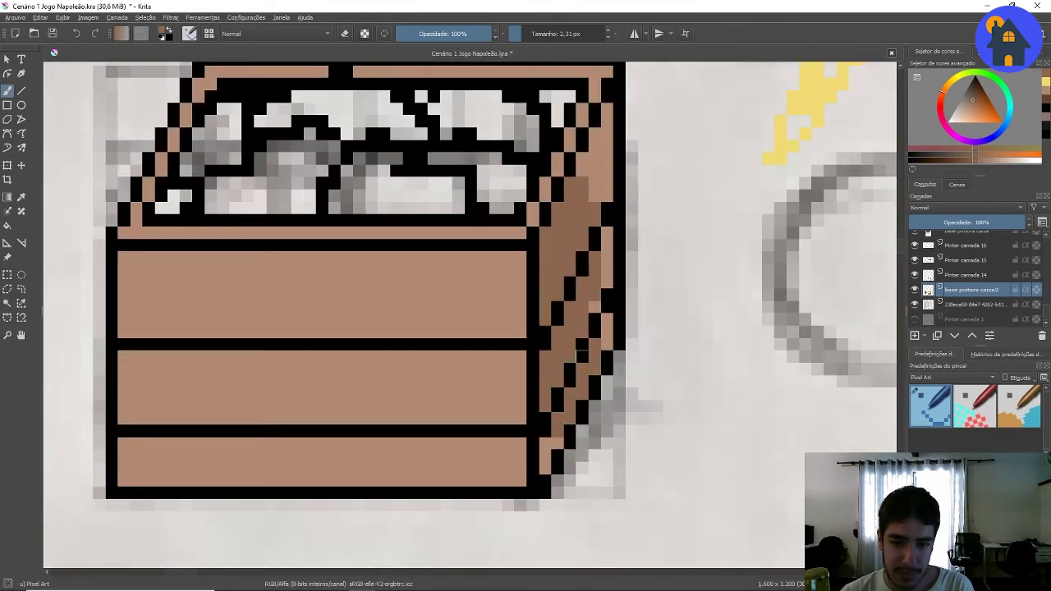
mouse_move(593, 328)
left_mouse_down()
mouse_move(603, 265)
mouse_move(592, 164)
mouse_move(612, 189)
left_mouse_up()
left_click(601, 140)
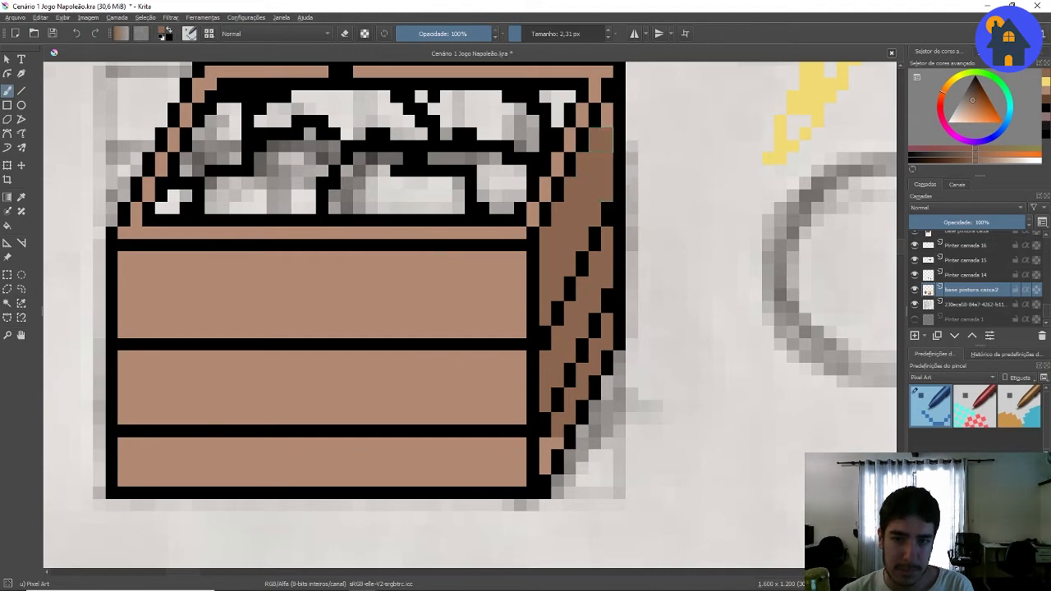
scroll(615, 200, "down", 1)
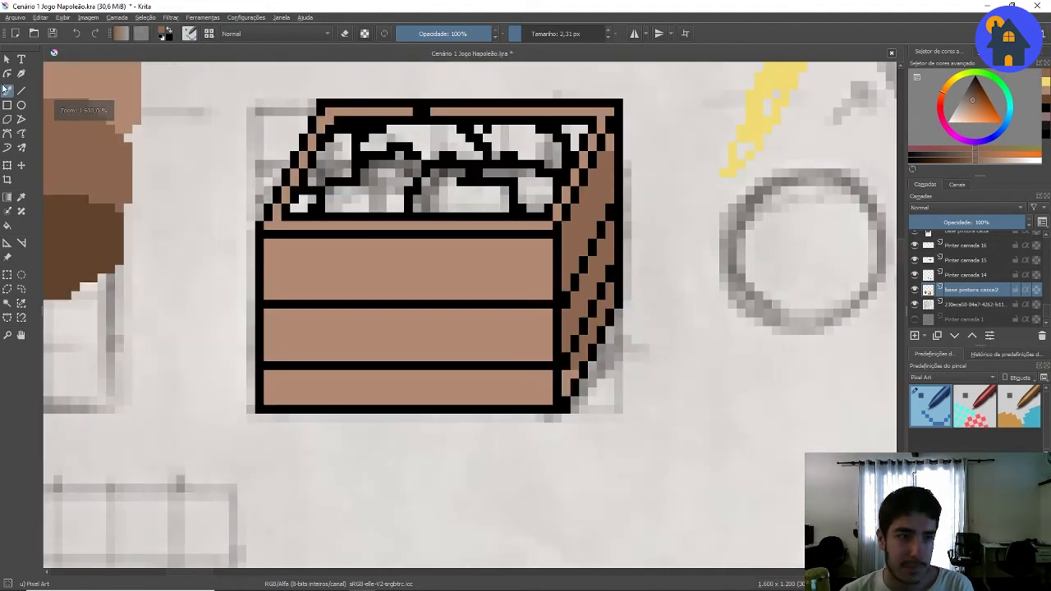
left_click(518, 33)
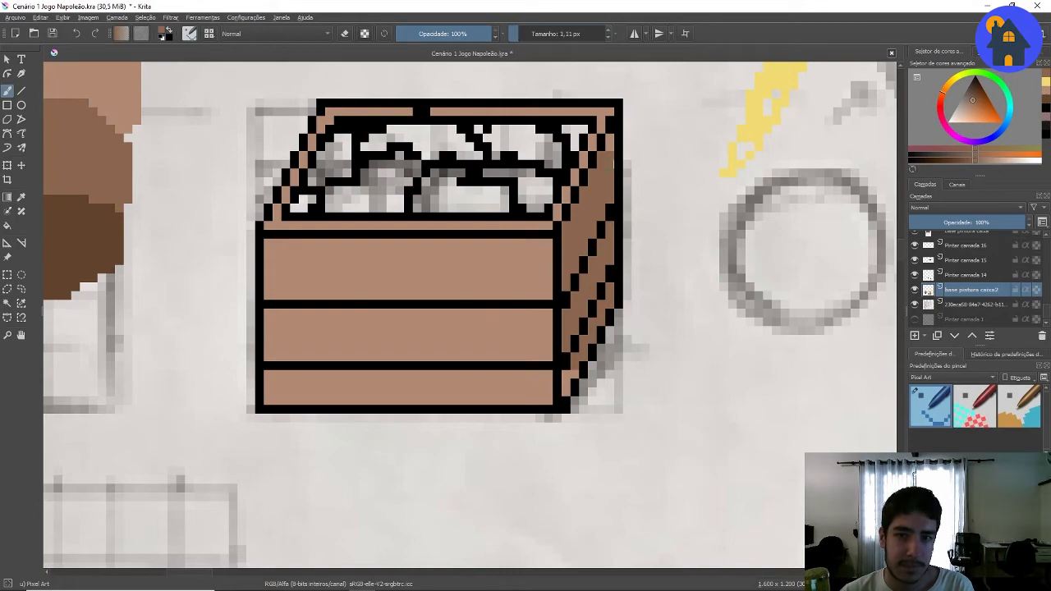
scroll(616, 173, "up", 1)
scroll(600, 240, "down", 4)
scroll(593, 288, "up", 3)
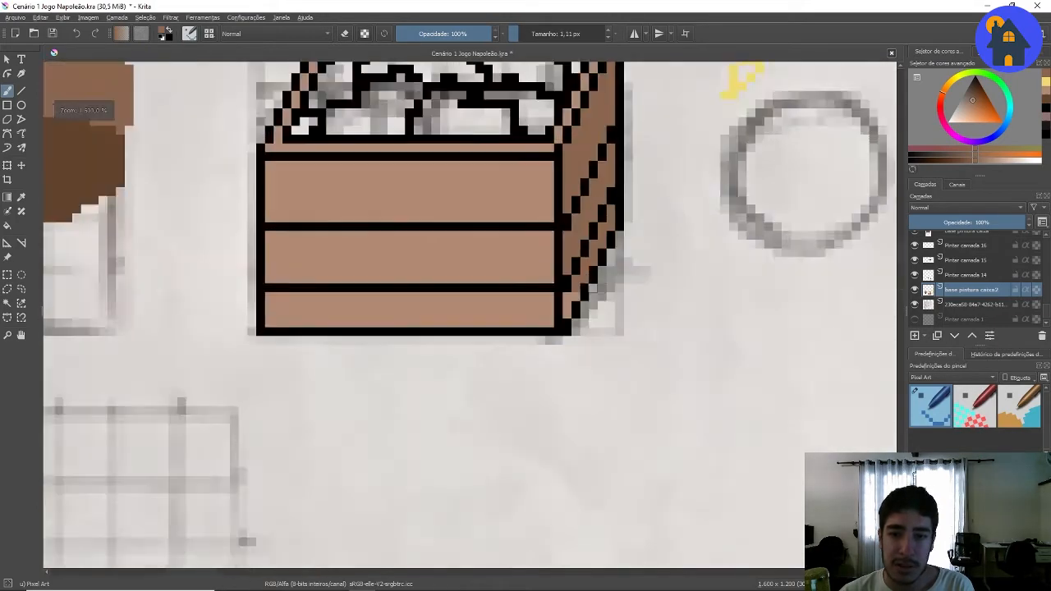
scroll(591, 288, "up", 4)
scroll(701, 368, "down", 5)
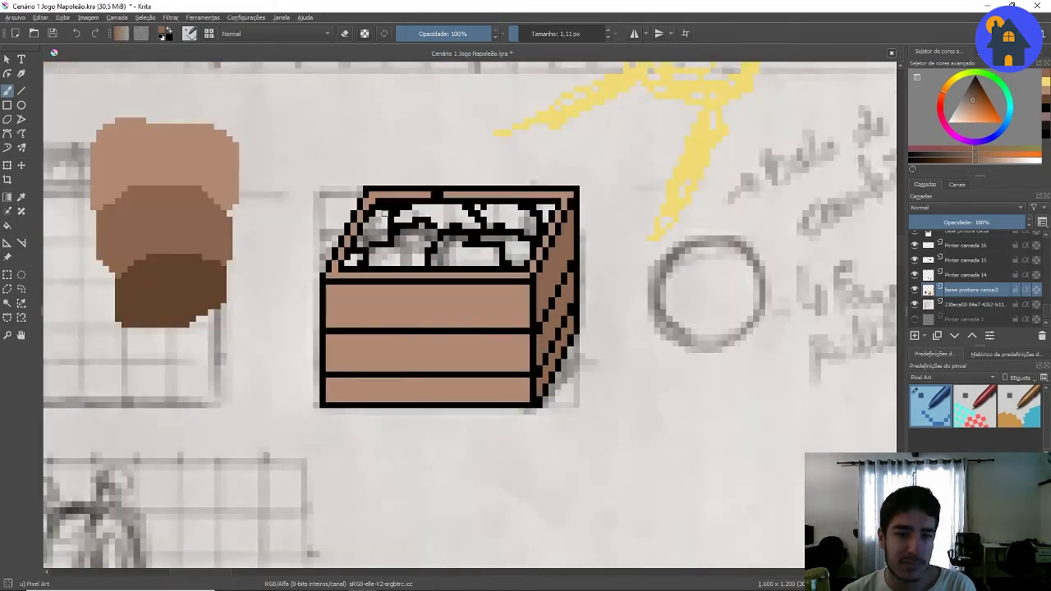
scroll(491, 263, "down", 1)
scroll(479, 212, "up", 1)
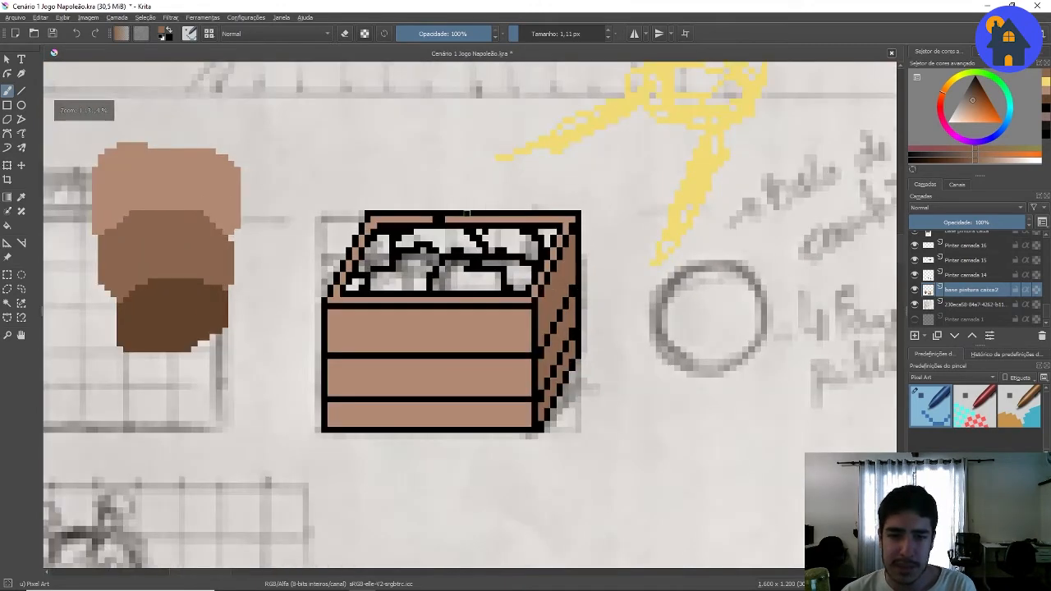
- Toggle the visibility of the crate's base paint layer off and on to check the colouring
left_click(915, 291)
left_click(915, 291)
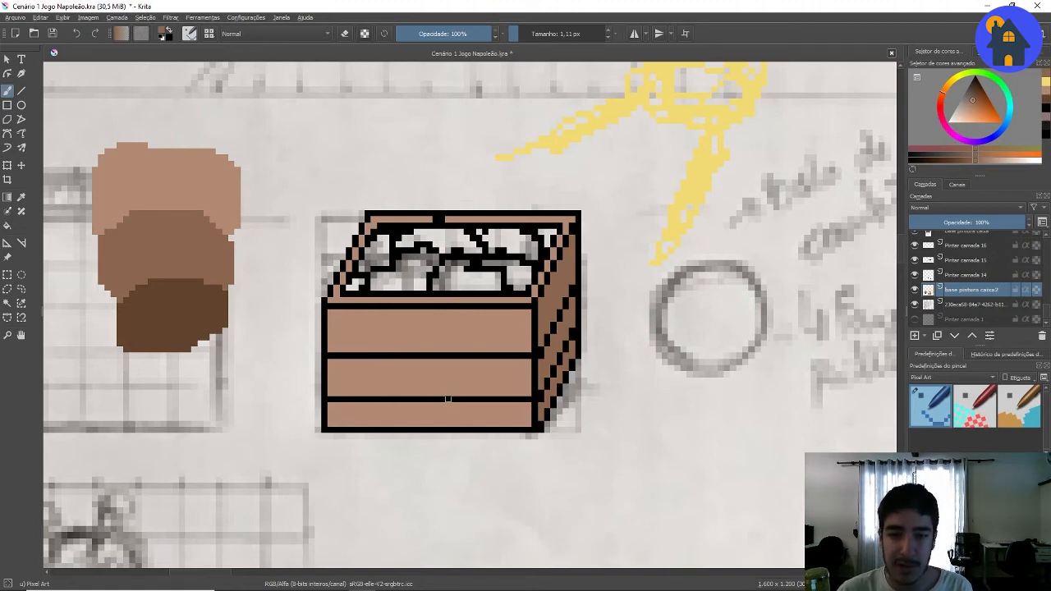
- Sample the dark brown patch and run a 3,74 px polyline zigzag across the crate's upper and middle front boards
scroll(251, 299, "up", 2)
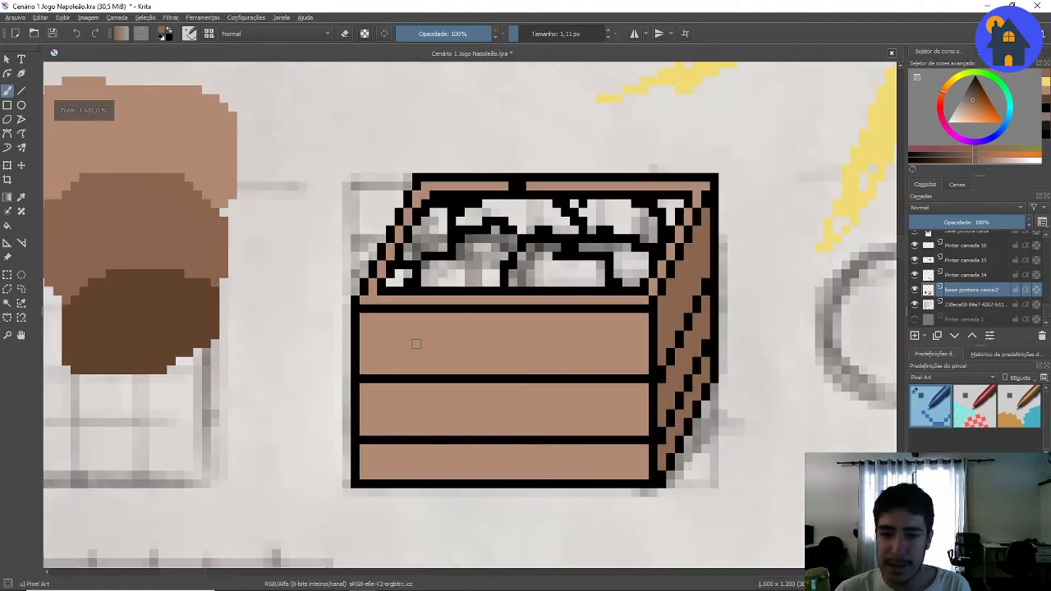
left_click(22, 198)
left_click(160, 305)
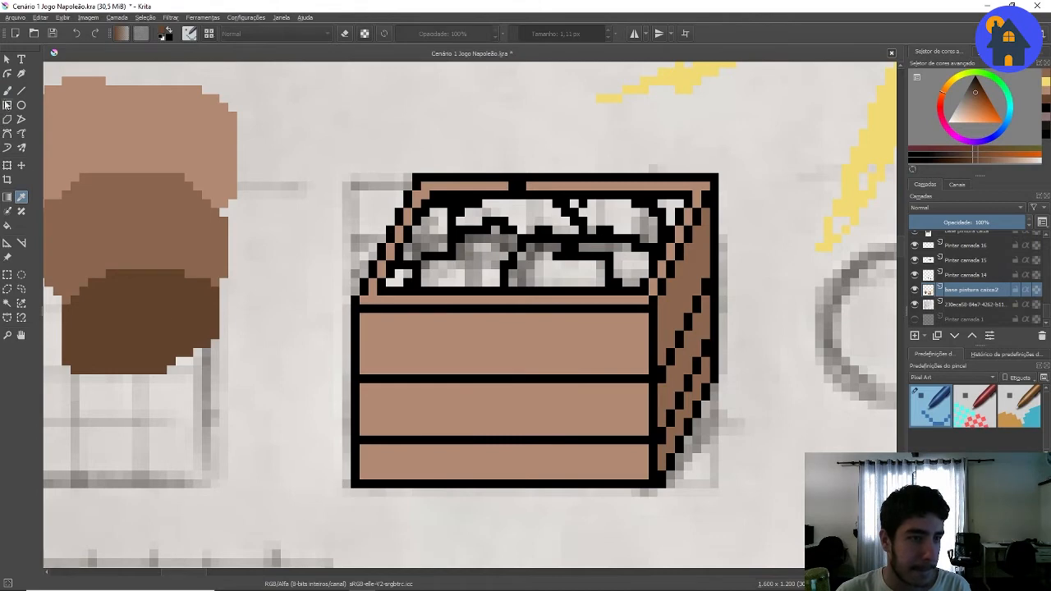
left_click(7, 91)
left_click(521, 34)
left_click(373, 326)
left_click(23, 120)
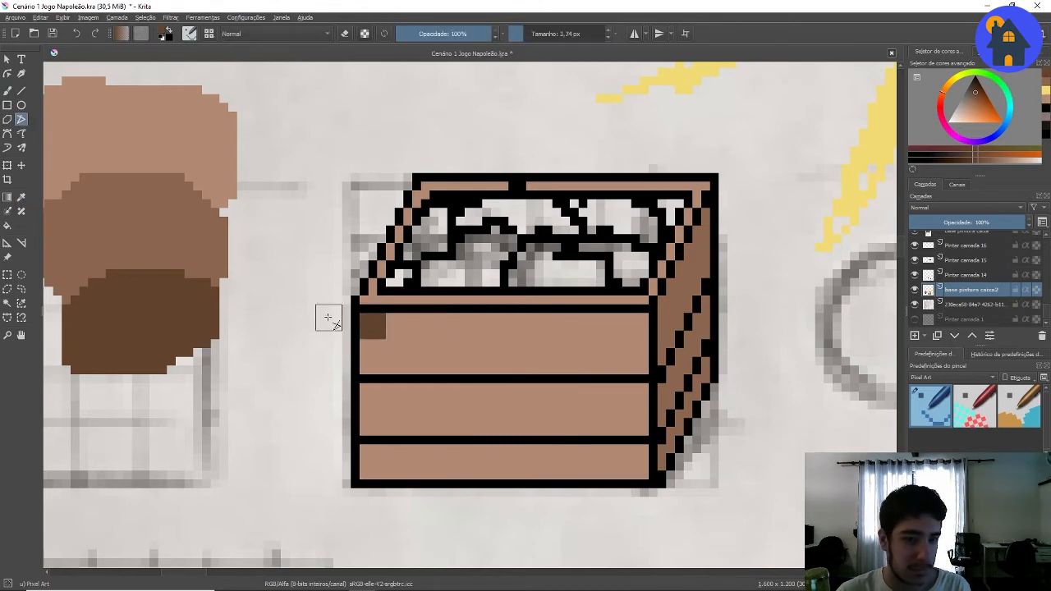
left_click(373, 325)
left_click(635, 325)
double_click(373, 405)
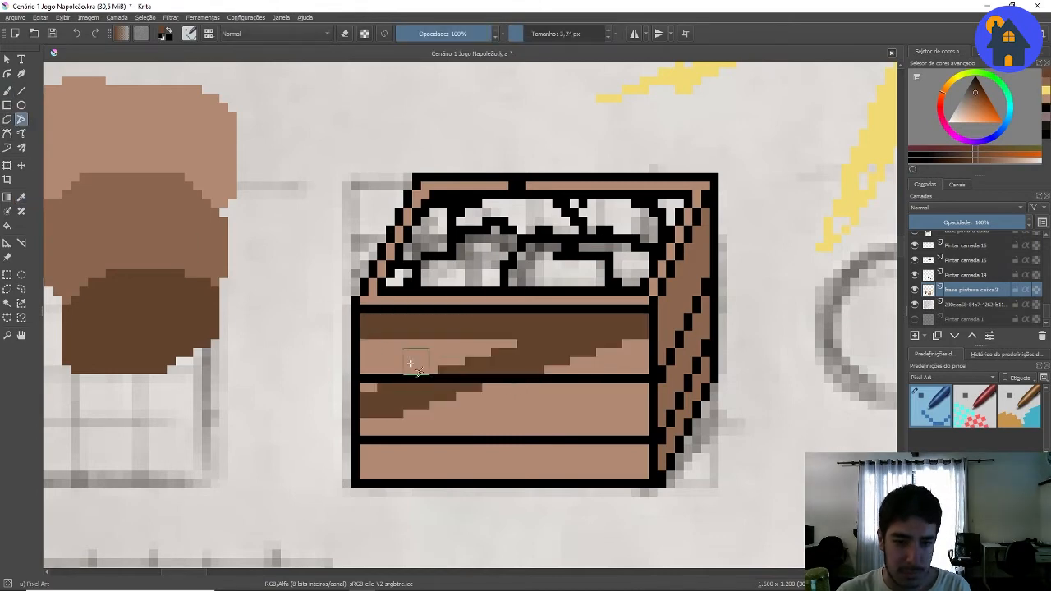
- Fill the rest of the crate's upper front board dark brown with straight horizontal polyline strokes
left_click(369, 353)
double_click(637, 354)
left_click(369, 379)
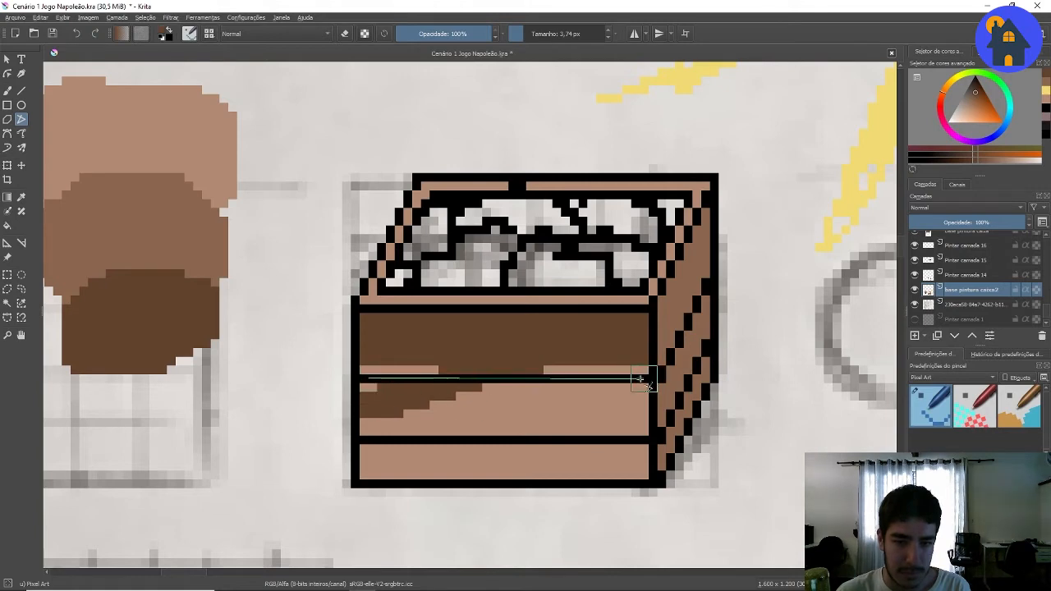
double_click(641, 379)
- Cover the crate's middle front board and most of the lower one dark brown with horizontal polyline strokes
left_click(369, 423)
double_click(637, 423)
left_click(369, 453)
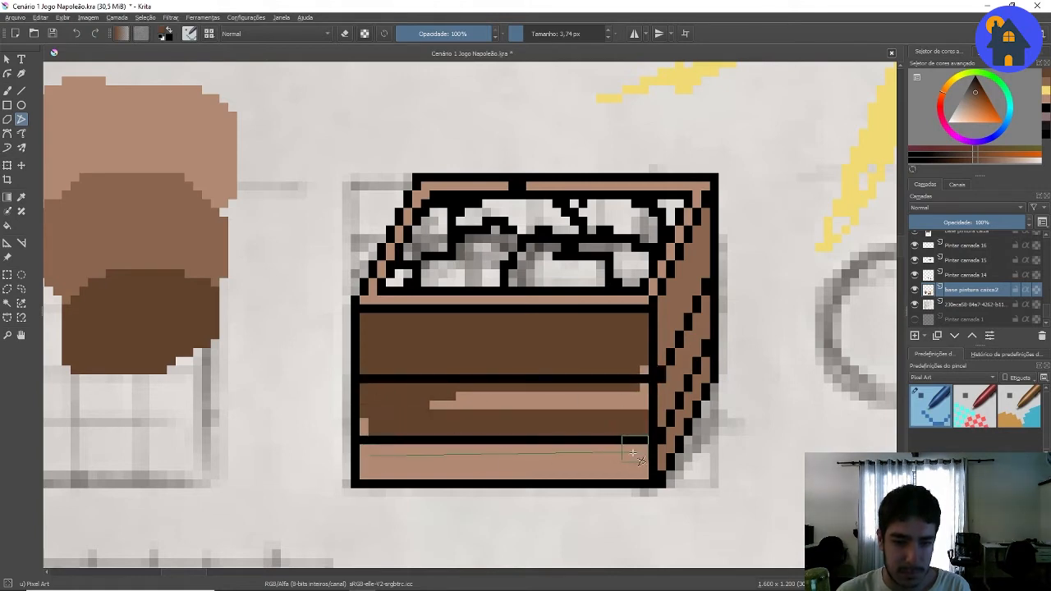
double_click(637, 453)
left_click(435, 403)
double_click(636, 403)
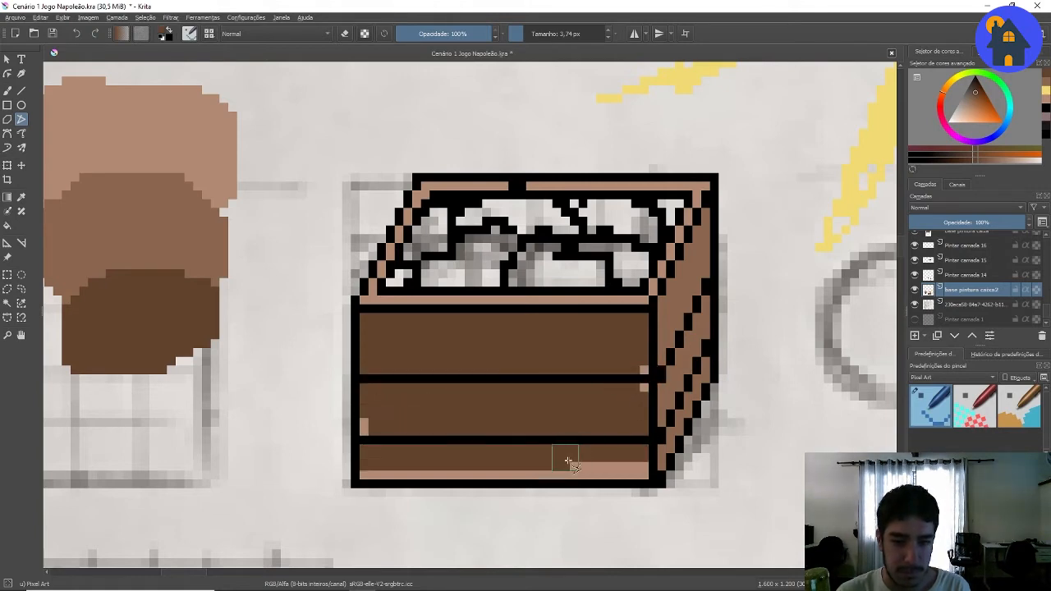
left_click(569, 465)
double_click(642, 465)
- Reduce the brush to 1,74 px and fill the remaining light gaps on the front boards dark brown
left_click(608, 37)
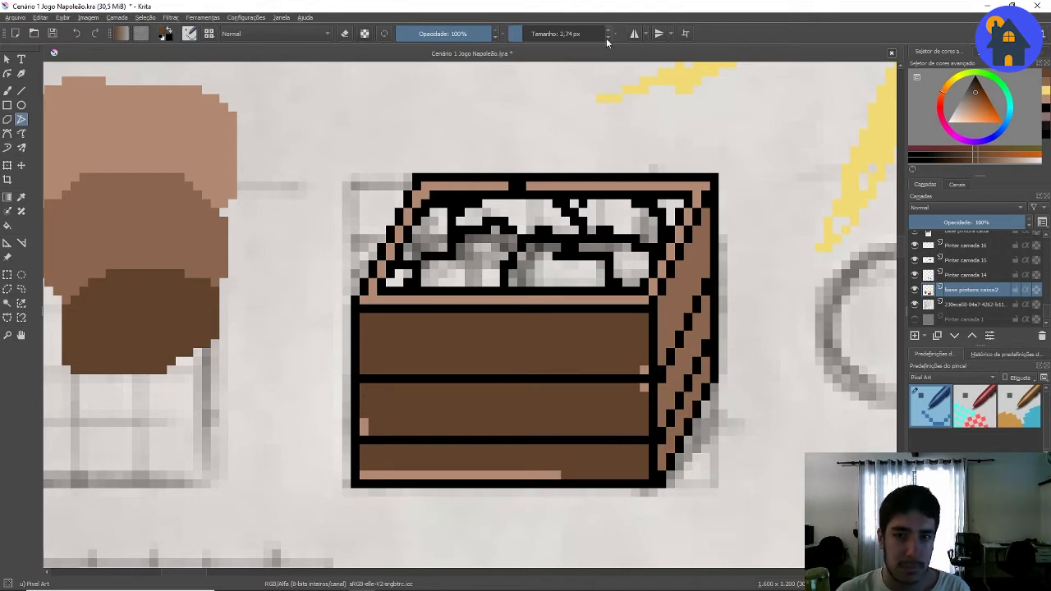
left_click(608, 37)
left_click(369, 475)
double_click(567, 475)
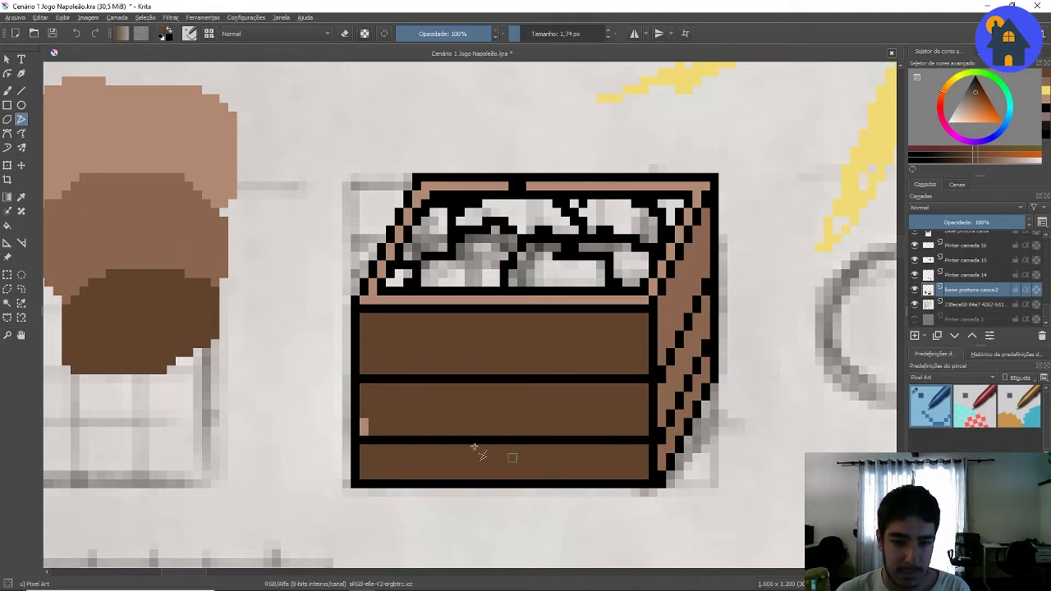
- Examine the crate's front and side shading against the sketched sun's light direction and the rest of the scene
scroll(474, 354, "down", 3)
scroll(518, 322, "up", 2)
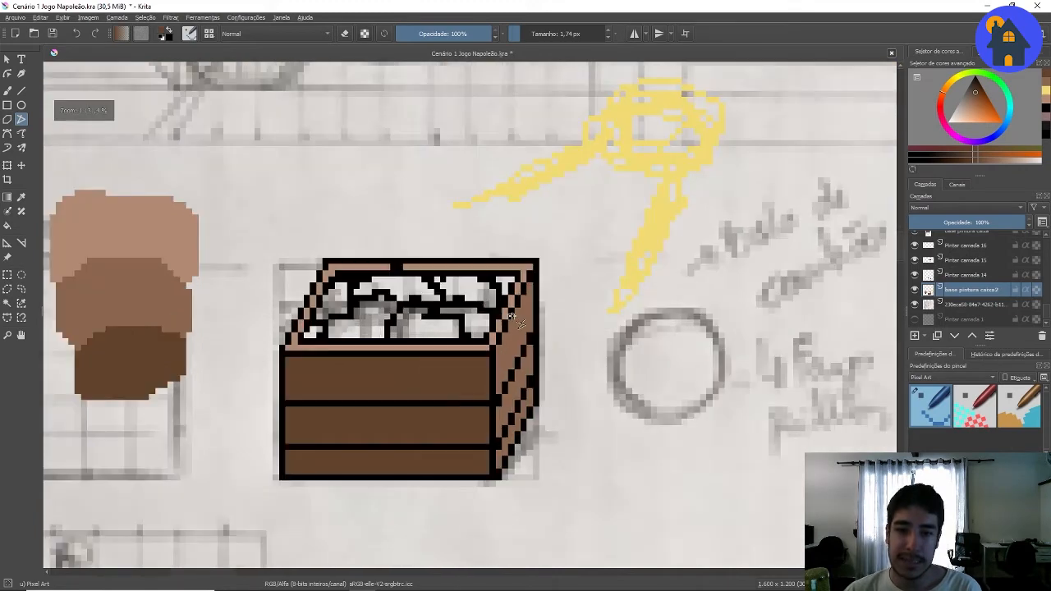
scroll(511, 321, "down", 3)
scroll(512, 242, "up", 3)
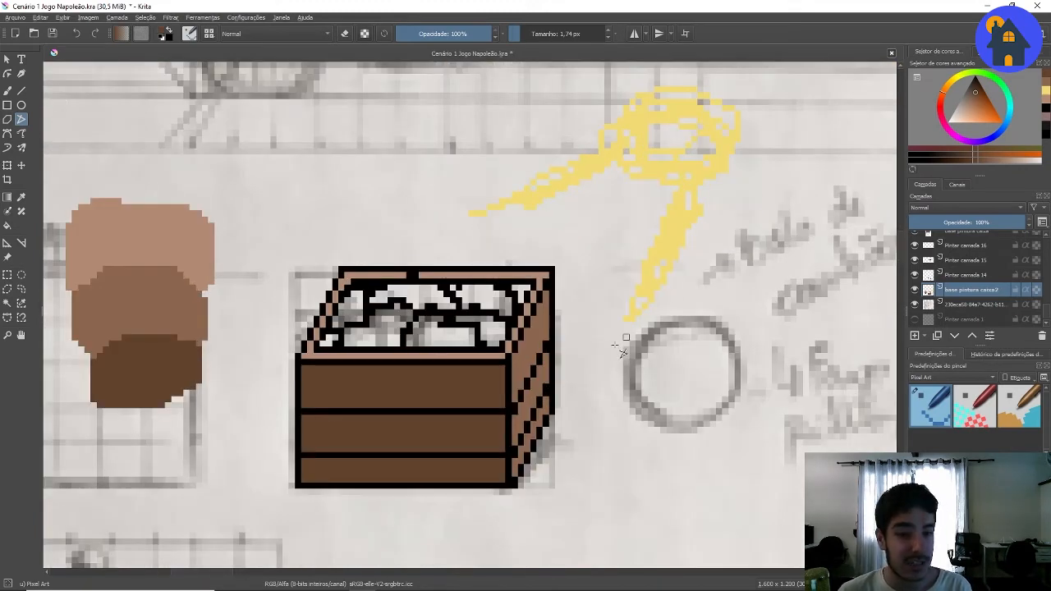
scroll(496, 314, "down", 3)
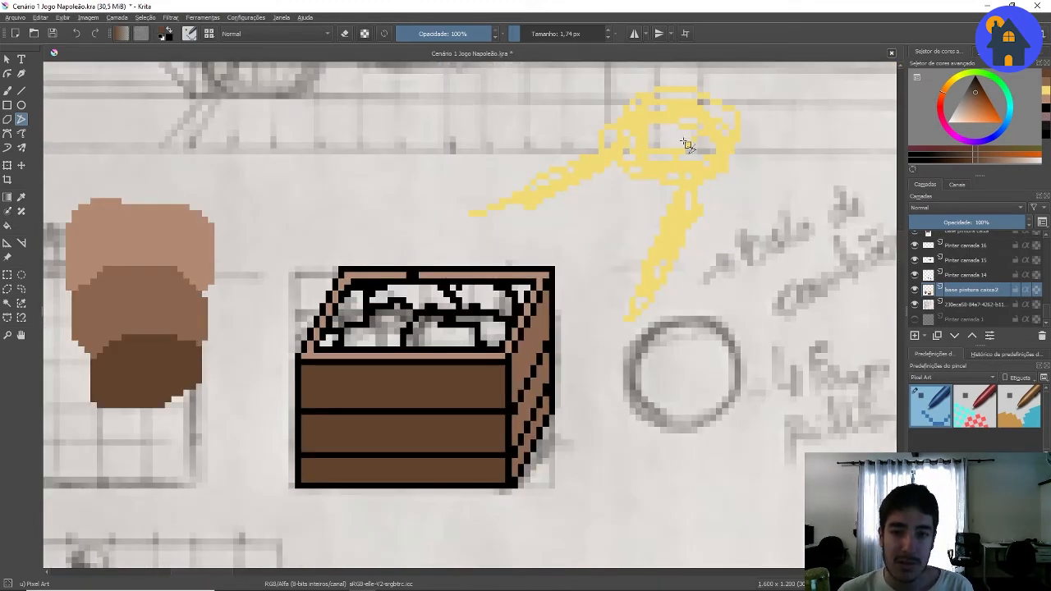
scroll(486, 218, "up", 3)
scroll(486, 217, "down", 3)
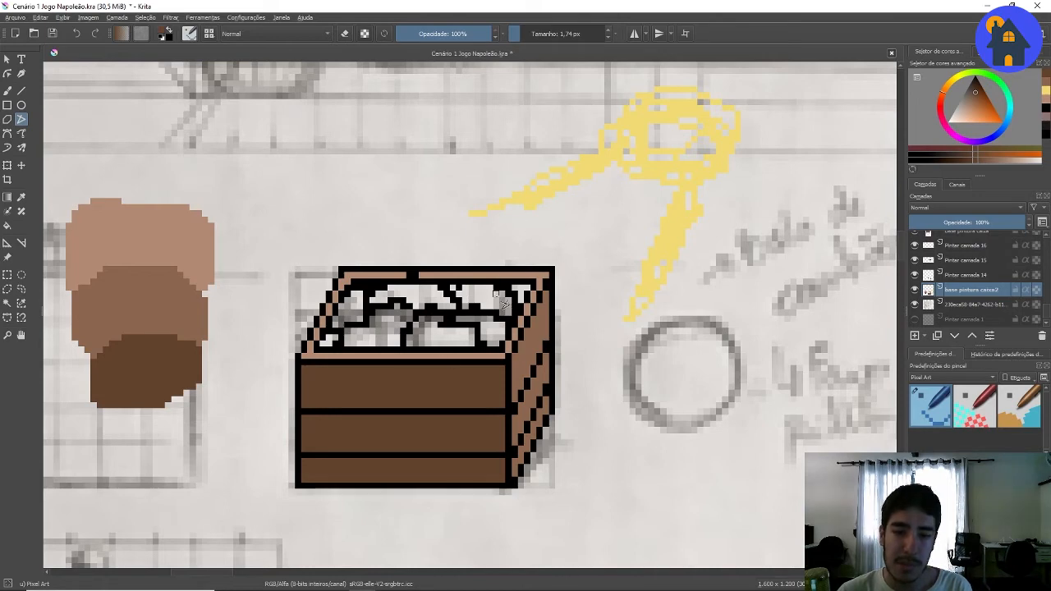
scroll(530, 429, "up", 3)
scroll(546, 441, "down", 3)
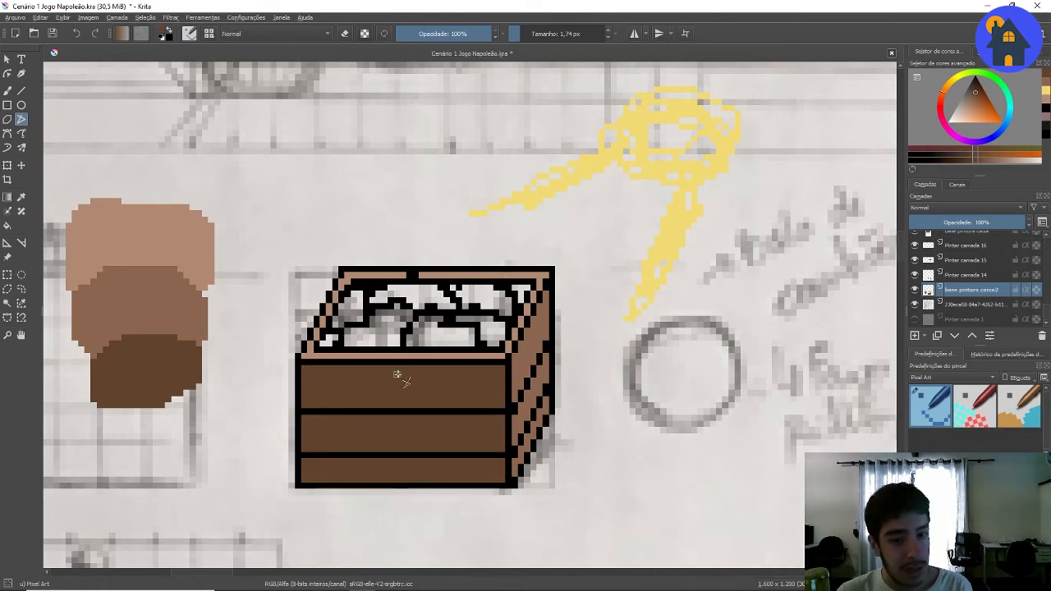
scroll(322, 468, "up", 3)
scroll(322, 468, "down", 4)
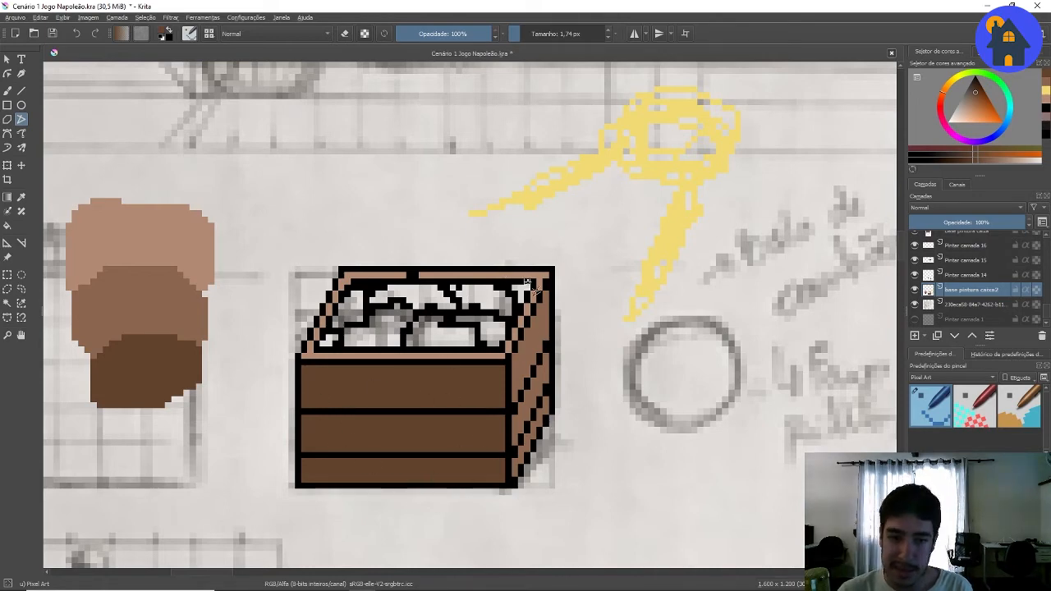
scroll(406, 308, "up", 1)
scroll(481, 231, "down", 2)
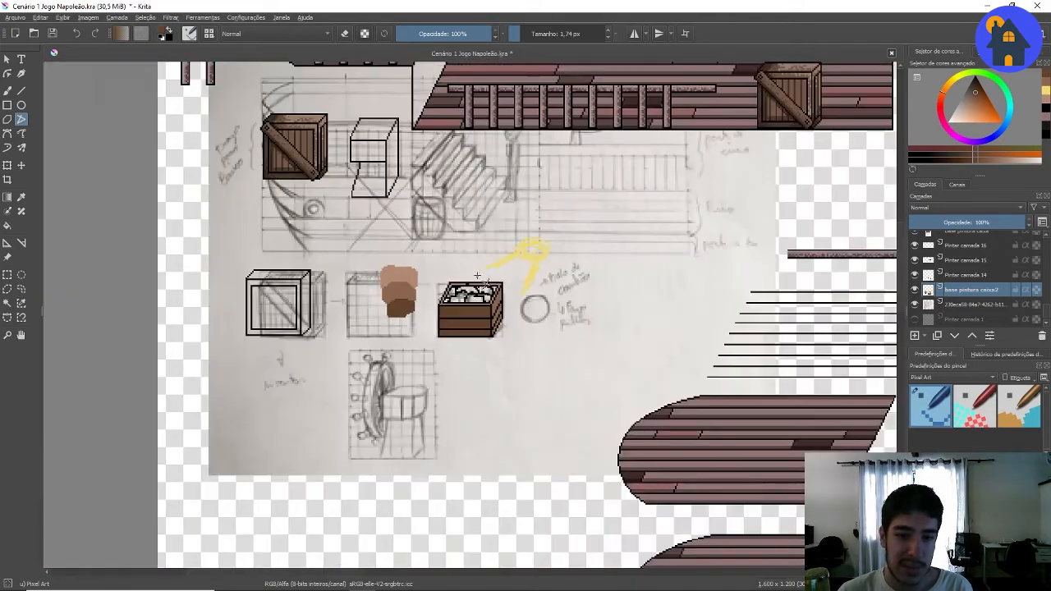
scroll(480, 220, "up", 3)
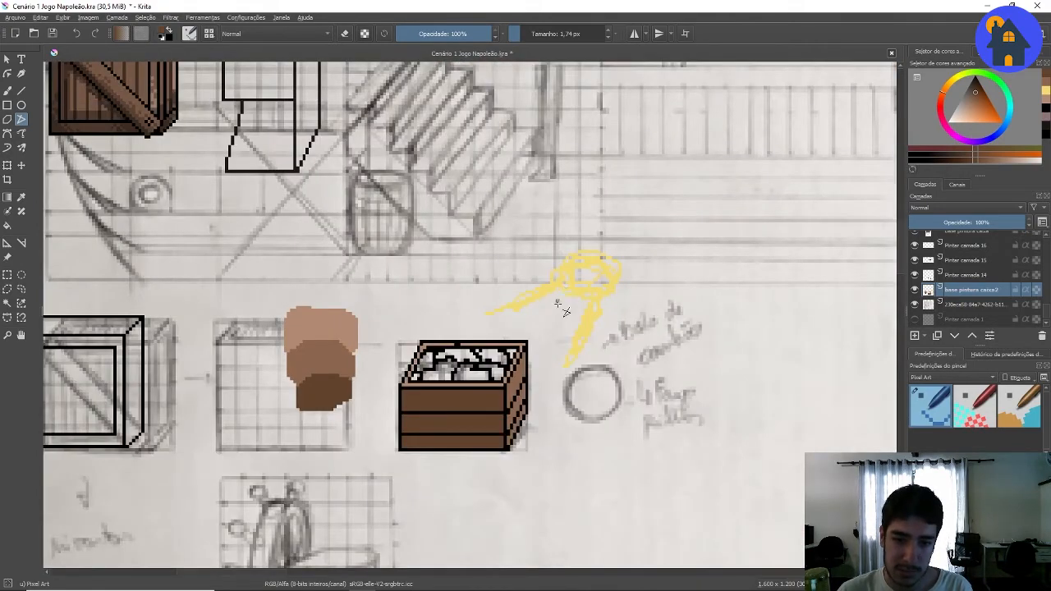
scroll(499, 393, "up", 2)
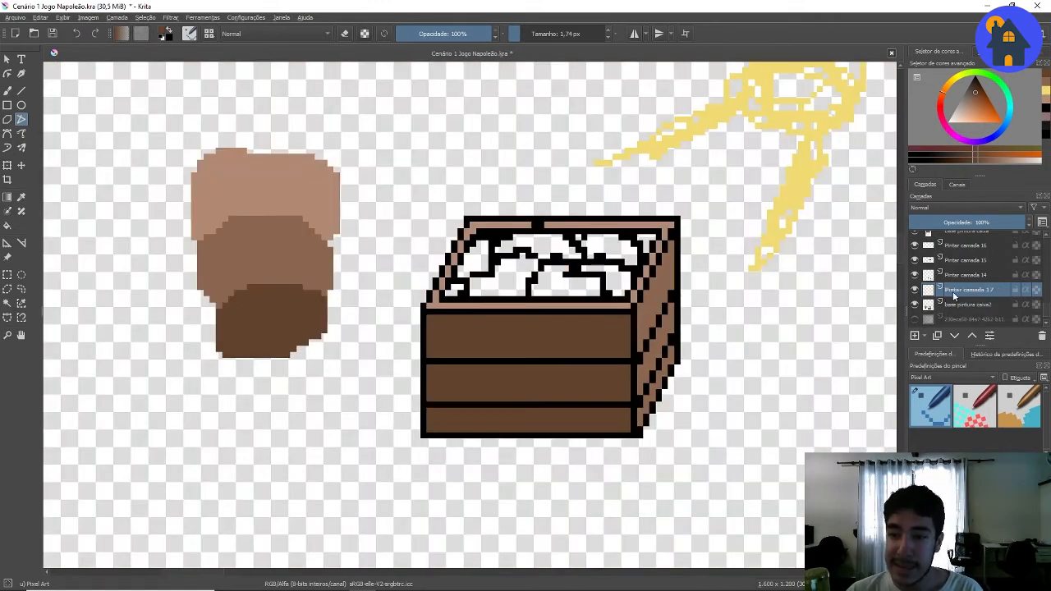
- Rename the new paint layer above the crate's base paint layer as sombra caixa2
double_click(953, 290)
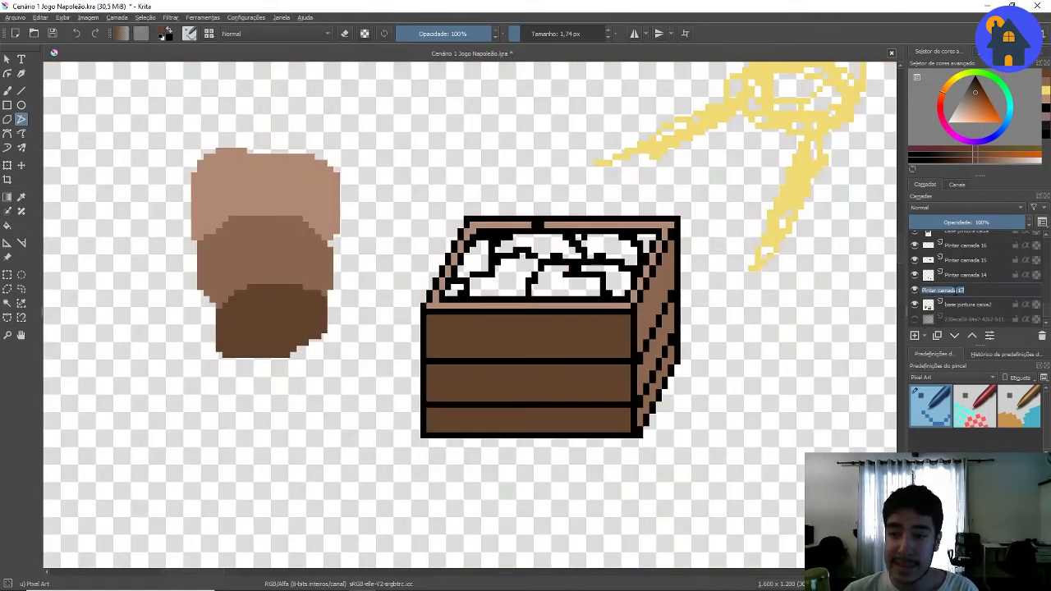
key("BackSpace")
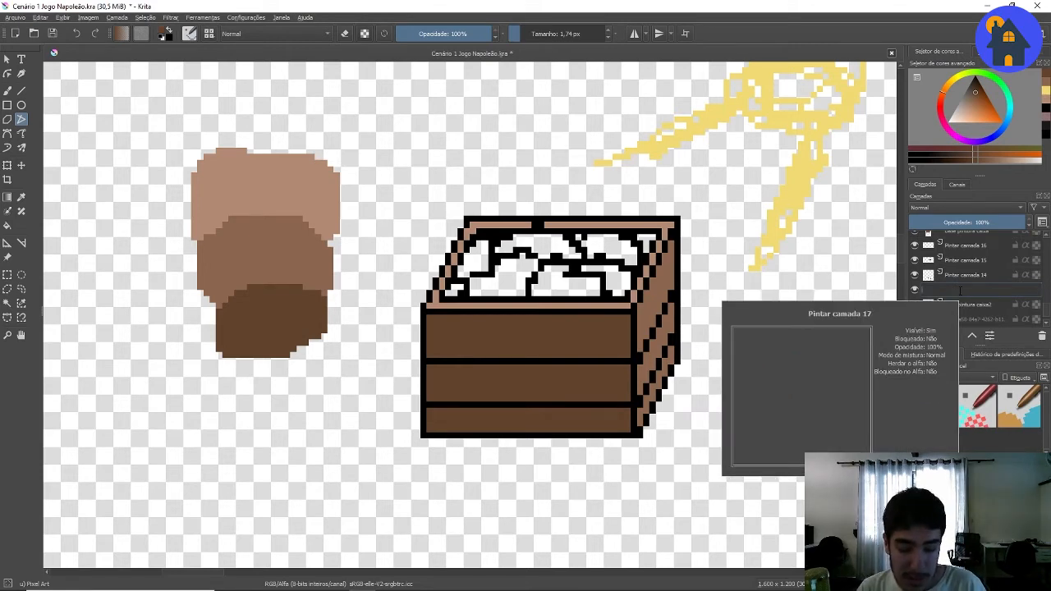
type("sombra caixa2")
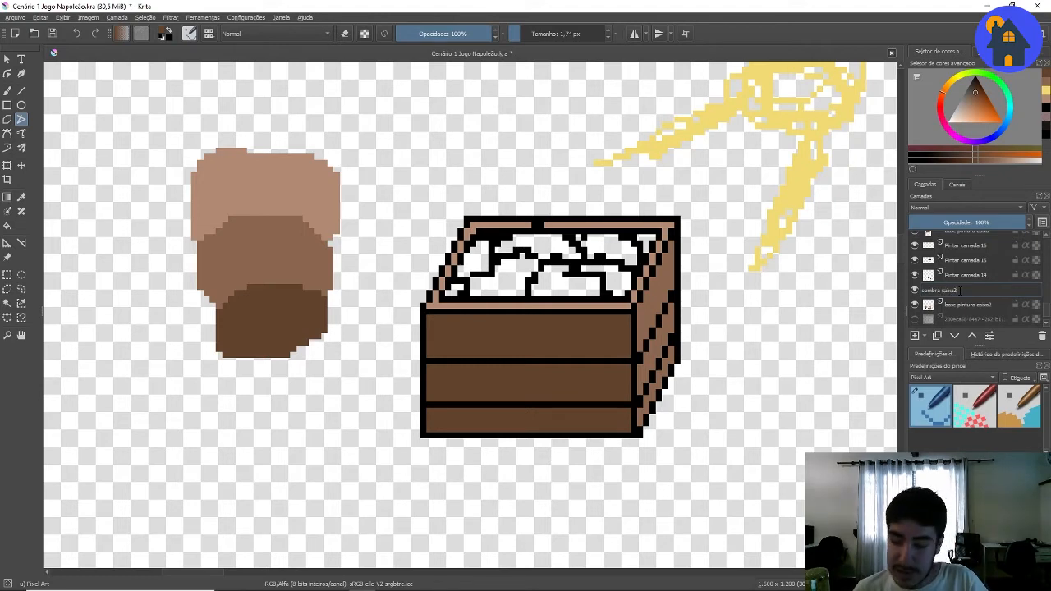
key("Return")
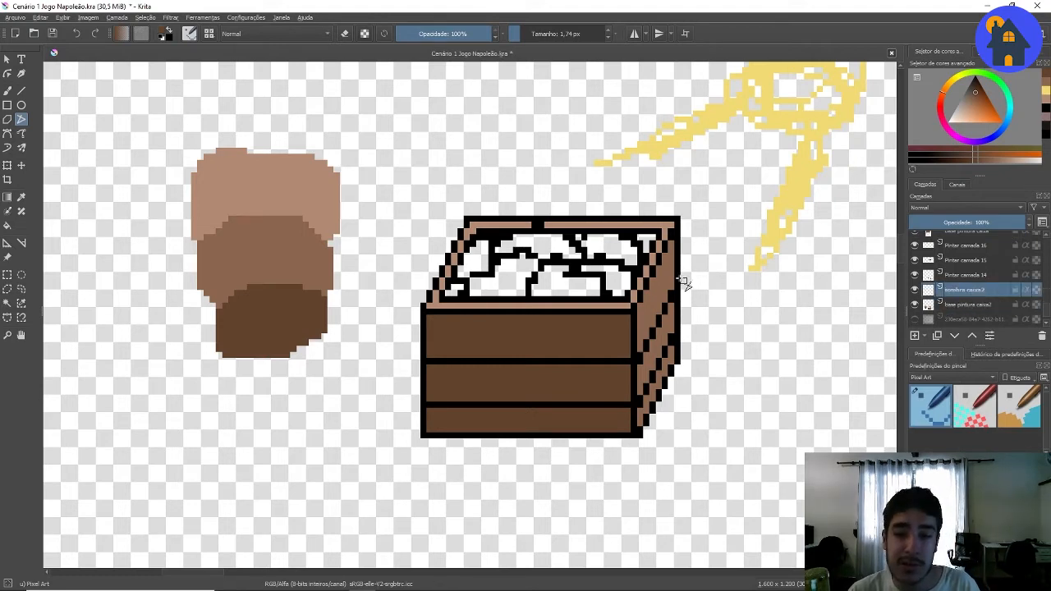
- Rename the empty paint layer above base pintura caixa2 as detalhe caixa2
scroll(608, 293, "down", 1)
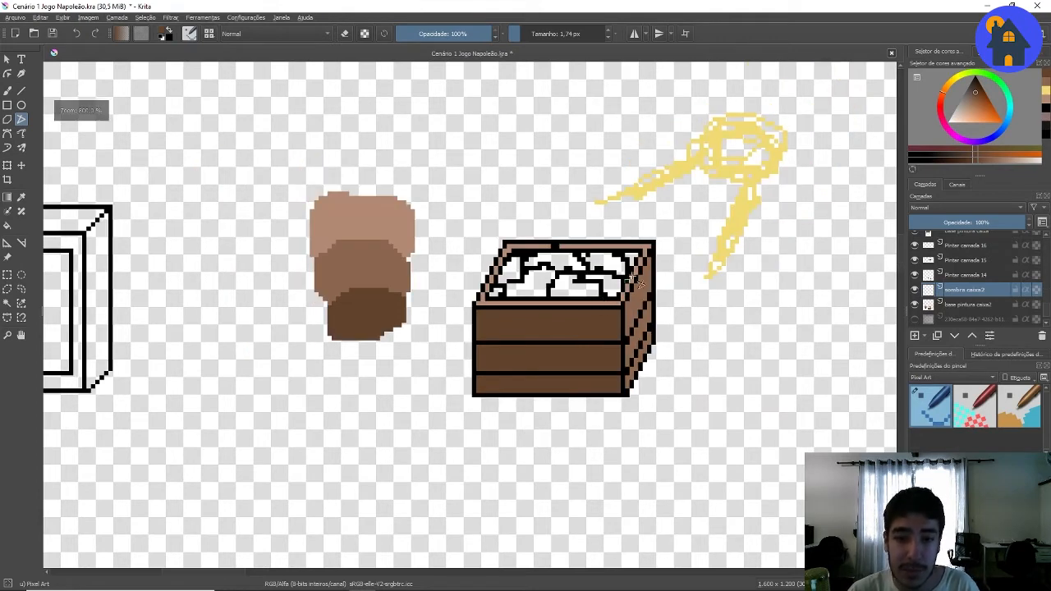
scroll(662, 258, "up", 1)
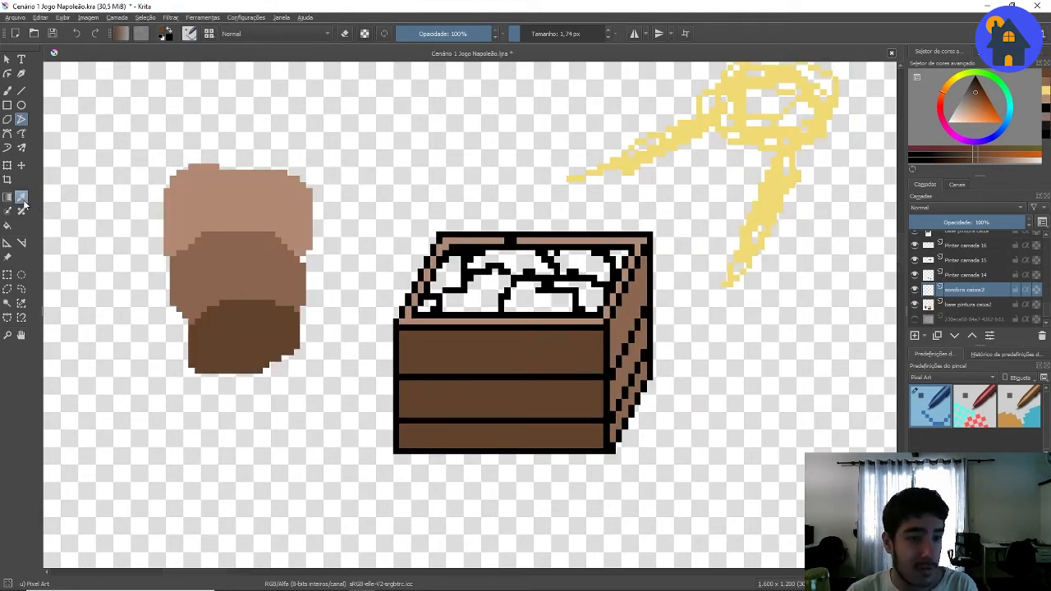
left_click(22, 201)
double_click(952, 292)
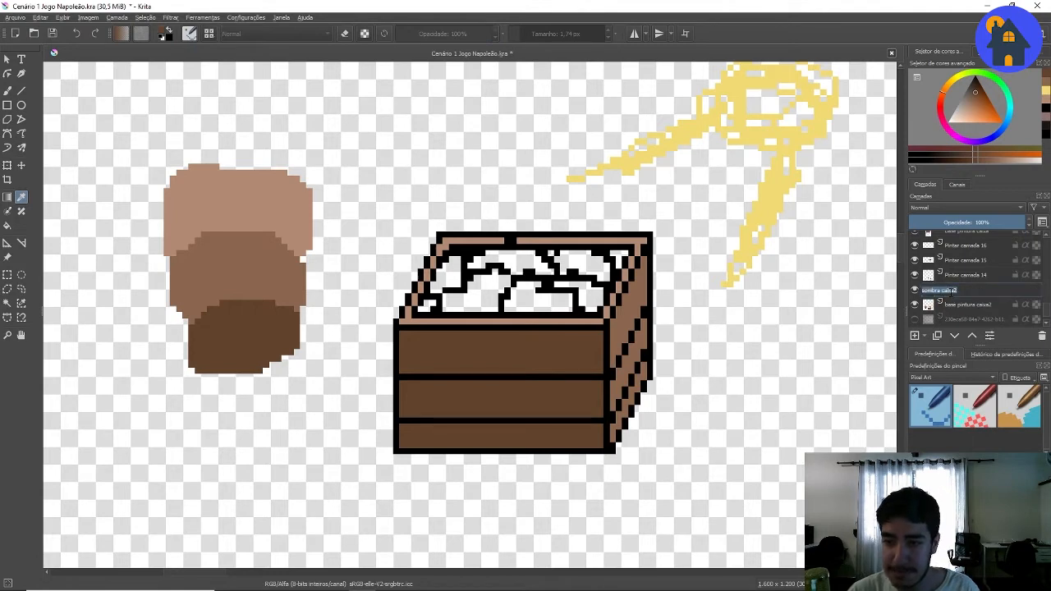
key("BackSpace")
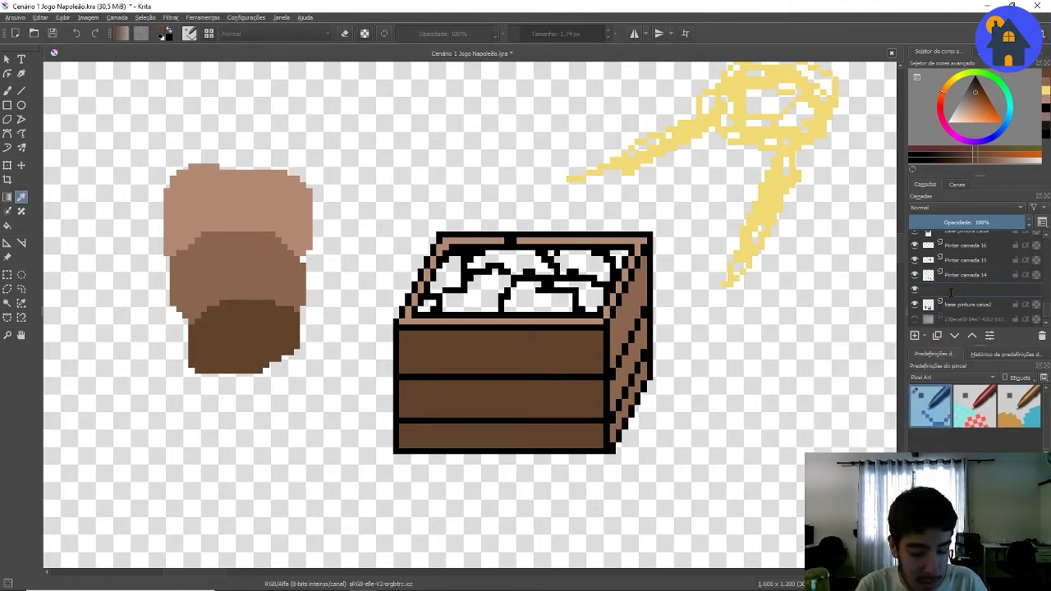
type("detalhe caixa2")
key("Return")
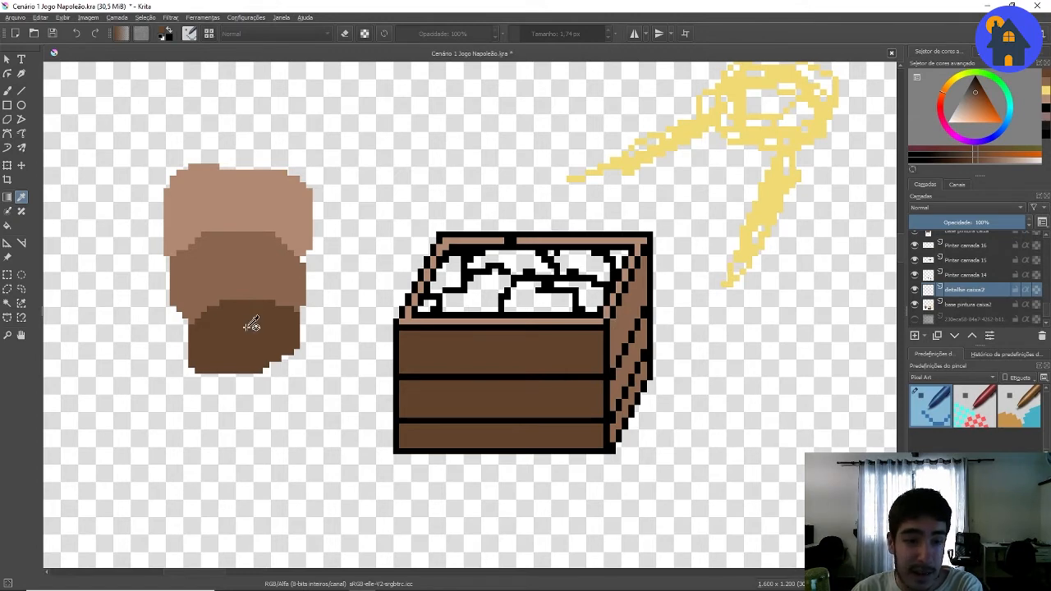
- Paint a round near-black brown swatch below the brown patches at 11,27 px, and reduce the brush to 1,31 px
left_click_drag(974, 94, 977, 89)
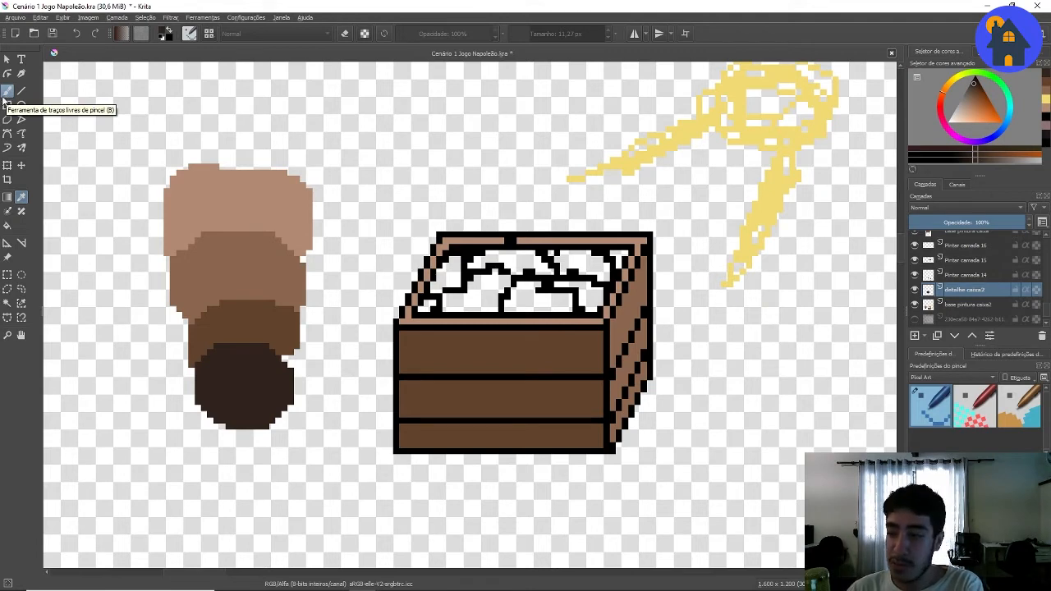
left_click(5, 95)
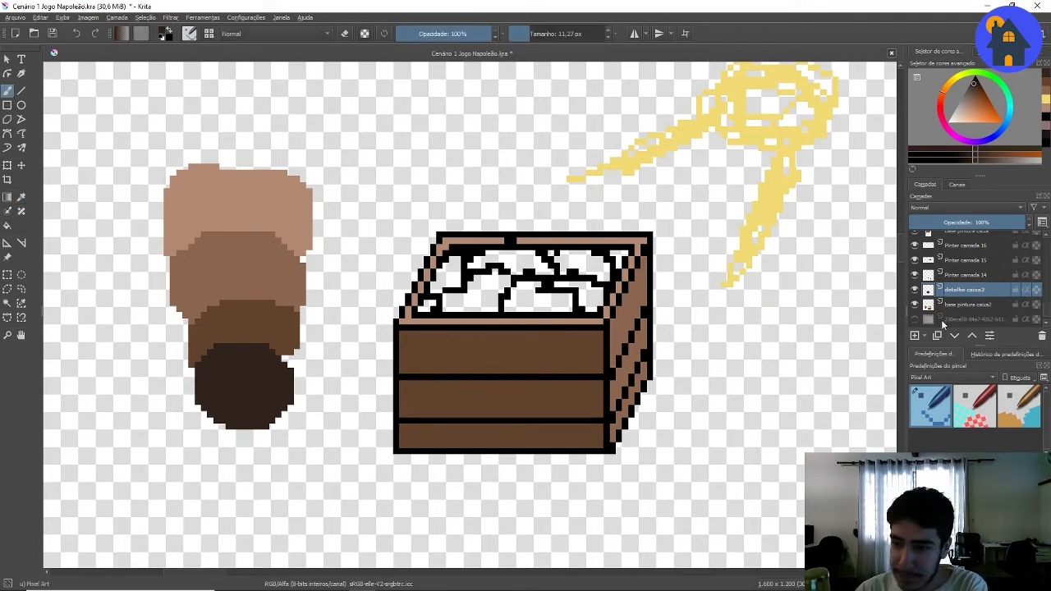
left_click_drag(519, 36, 524, 37)
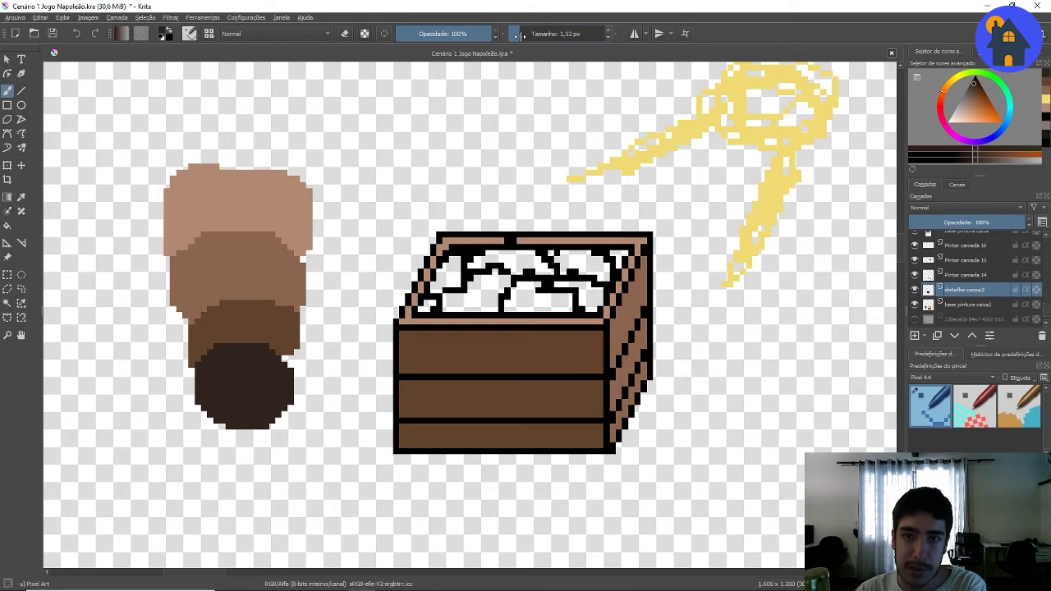
scroll(575, 321, "up", 1)
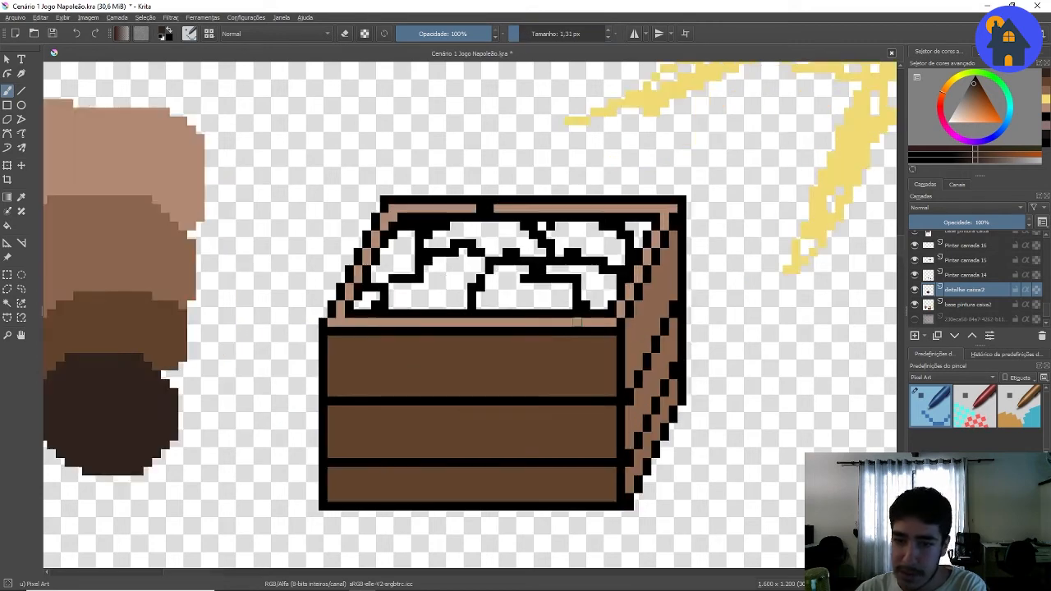
- Toggle the detalhe caixa2 layer off and on to check what it contains
scroll(575, 321, "down", 1)
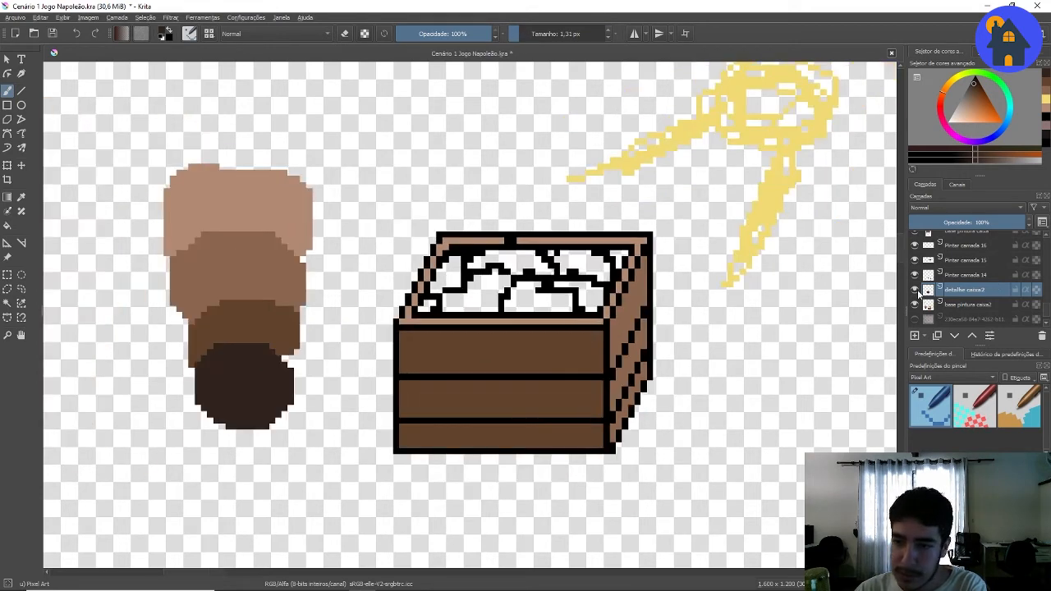
left_click(917, 291)
left_click(918, 291)
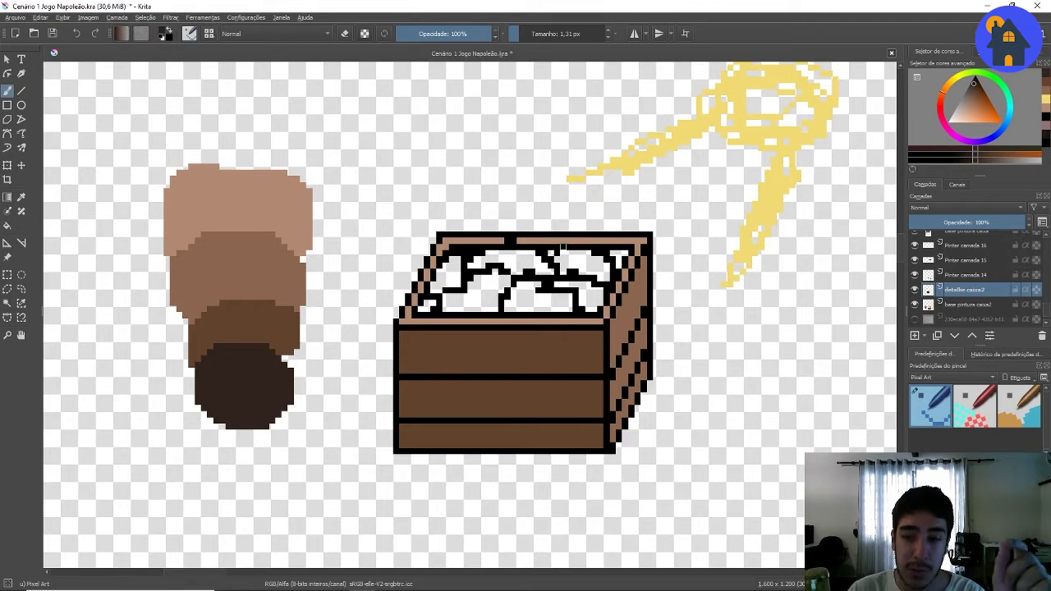
scroll(142, 185, "down", 1)
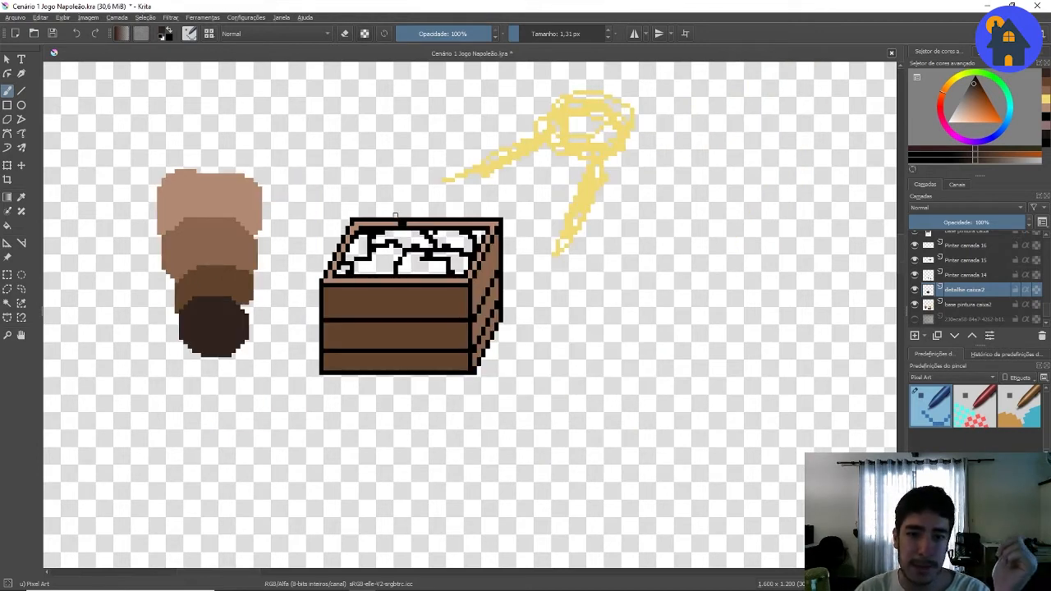
scroll(405, 218, "down", 1)
scroll(327, 220, "up", 2)
scroll(480, 289, "down", 1)
scroll(408, 225, "up", 1)
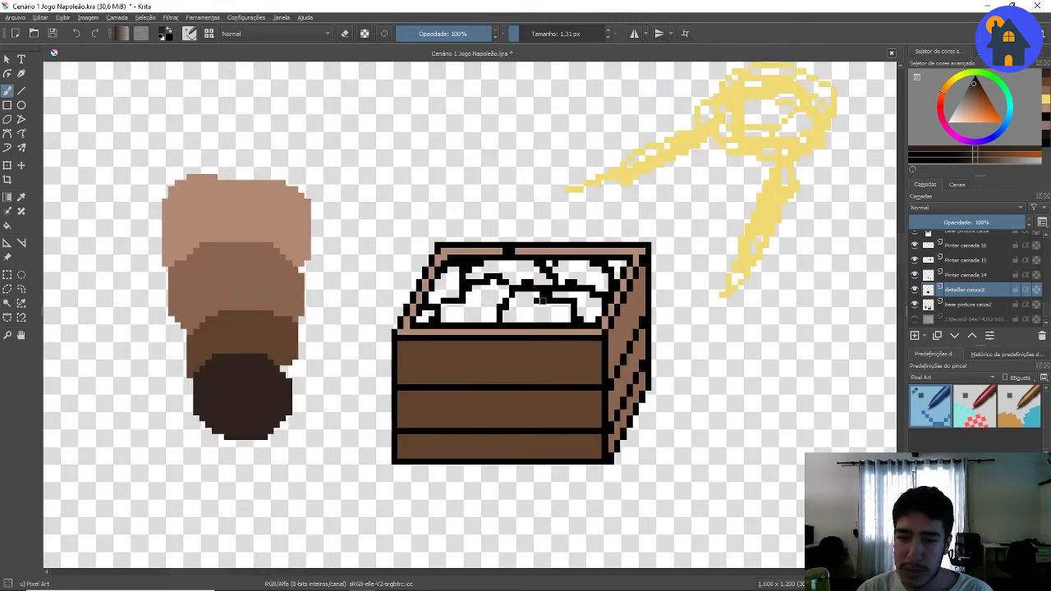
scroll(510, 302, "down", 5)
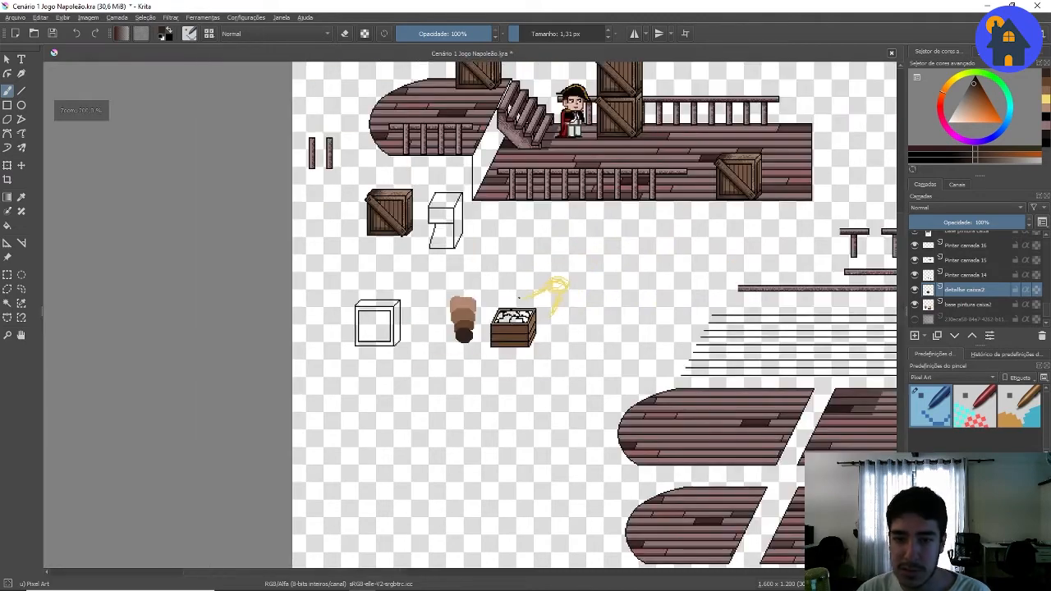
scroll(509, 319, "up", 5)
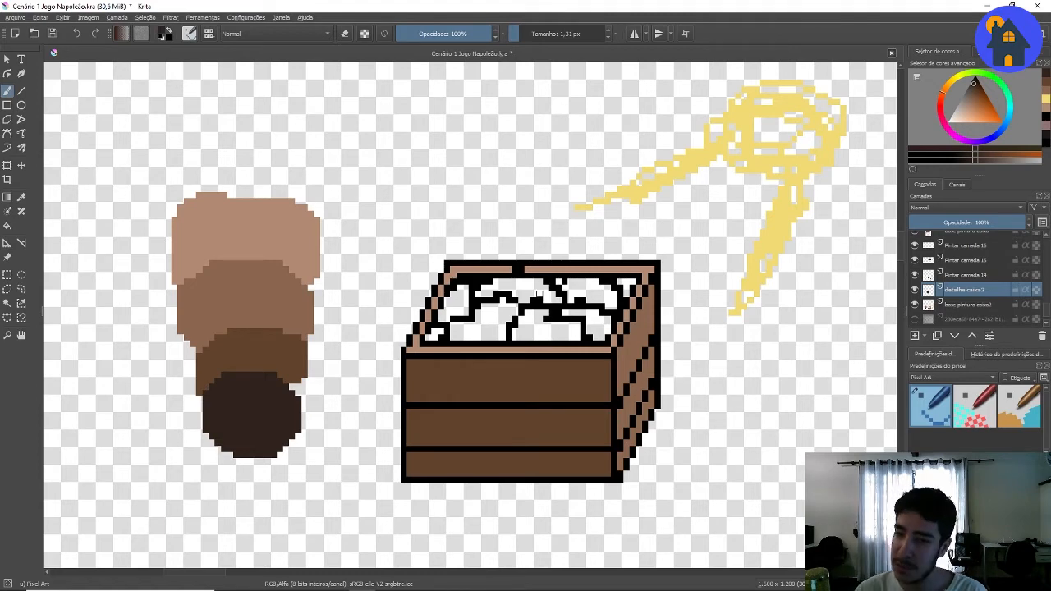
- Put the near-black brown swatch on base pintura caixa2, leave detalhe caixa2 as an empty layer above it, and check its visibility
key("Page_Down")
left_click(948, 290)
left_click(915, 290)
left_click(915, 290)
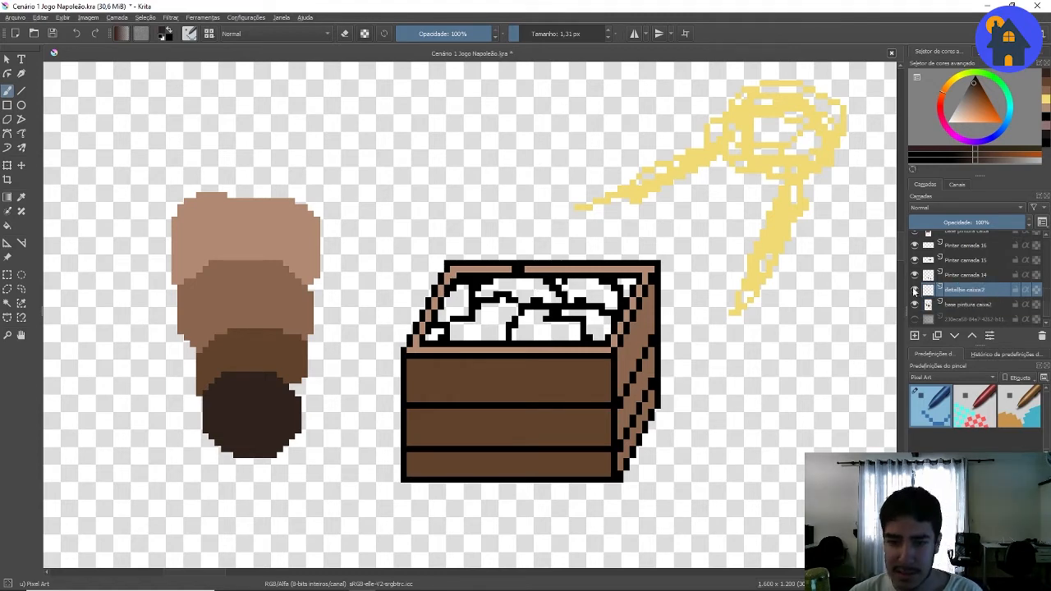
- Draw a straight near-black brown line along the front face's top edge on detalhe caixa2 with the Polyline tool
scroll(539, 297, "down", 1)
scroll(630, 385, "up", 3)
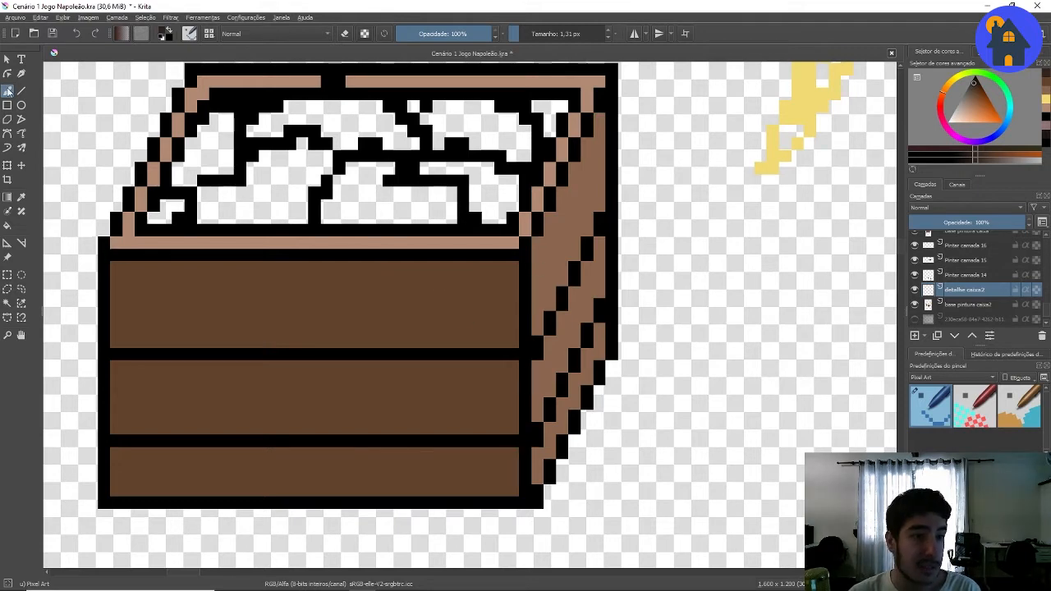
left_click(21, 119)
left_click(111, 255)
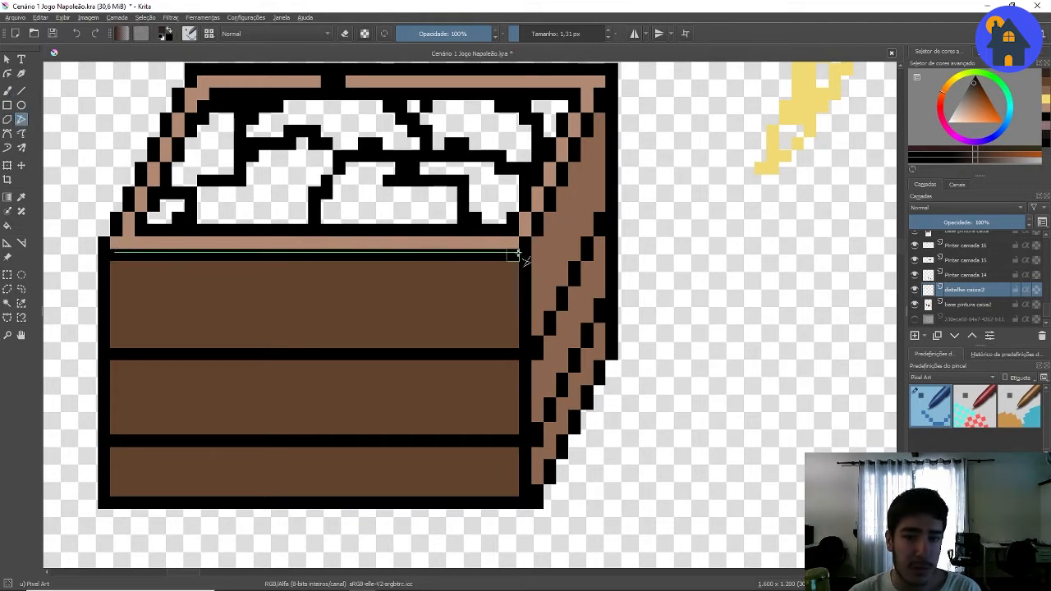
double_click(519, 255)
scroll(530, 263, "down", 2)
scroll(409, 271, "up", 3)
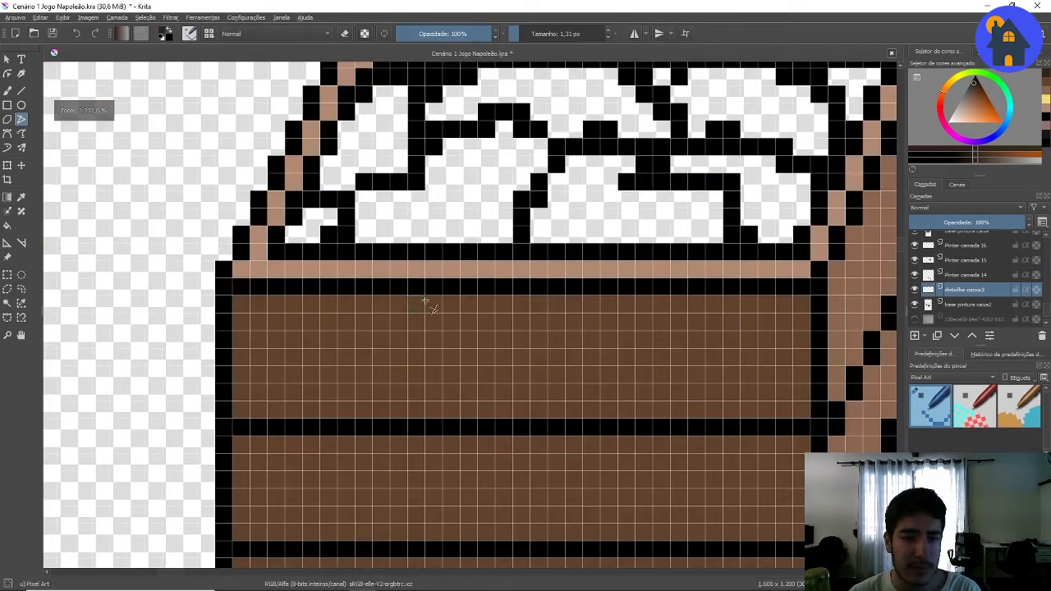
- Trace the front face's right edge and two lower plank seams in near-black brown, and move detalhe caixa2 above Pintar camada 14
scroll(605, 185, "down", 1)
left_click(755, 250)
double_click(755, 490)
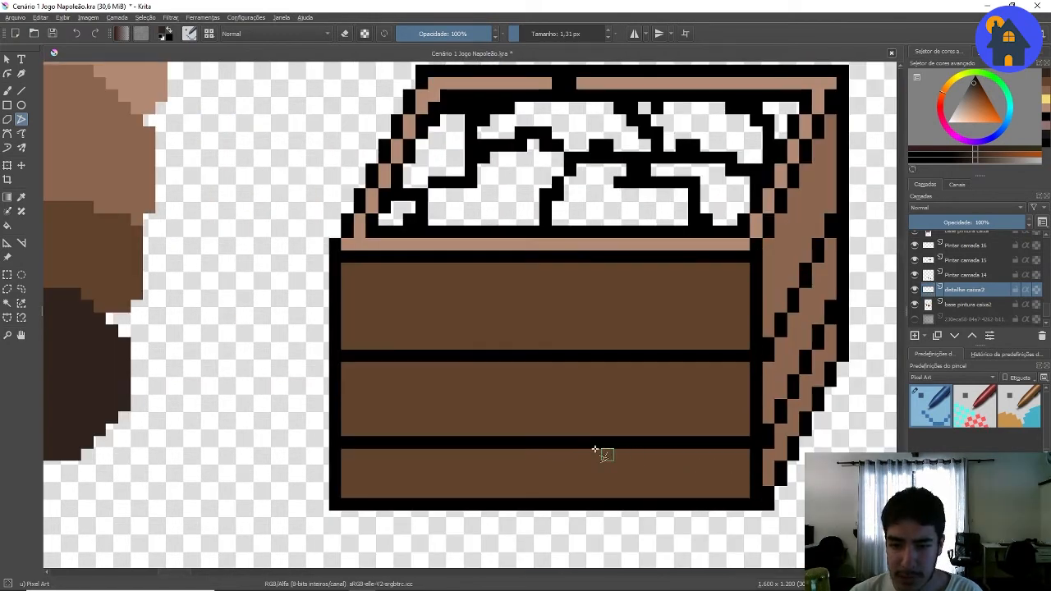
left_click_drag(726, 440, 752, 442)
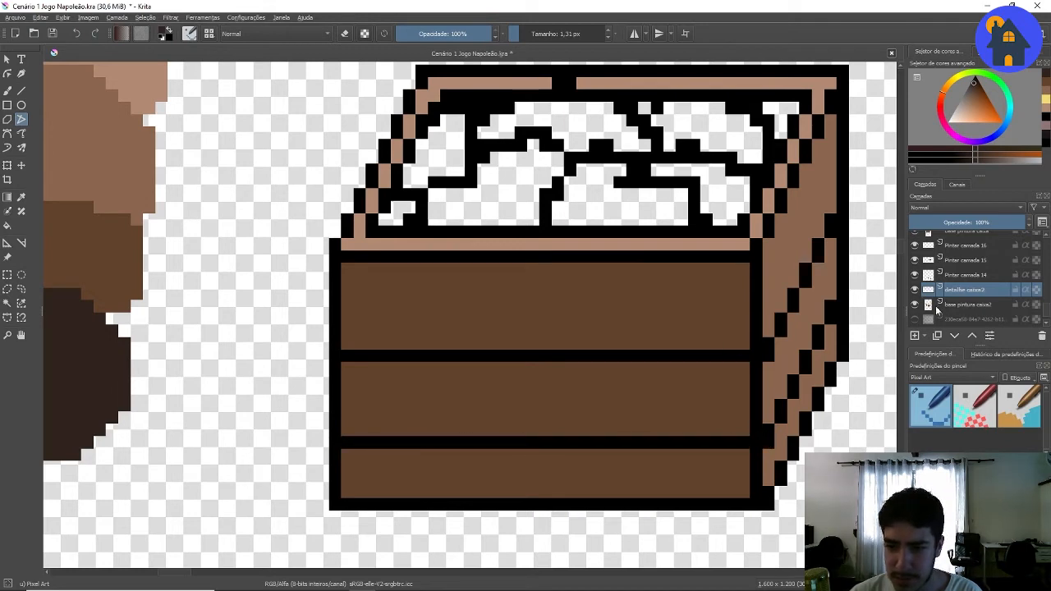
left_click(971, 336)
scroll(440, 304, "down", 2)
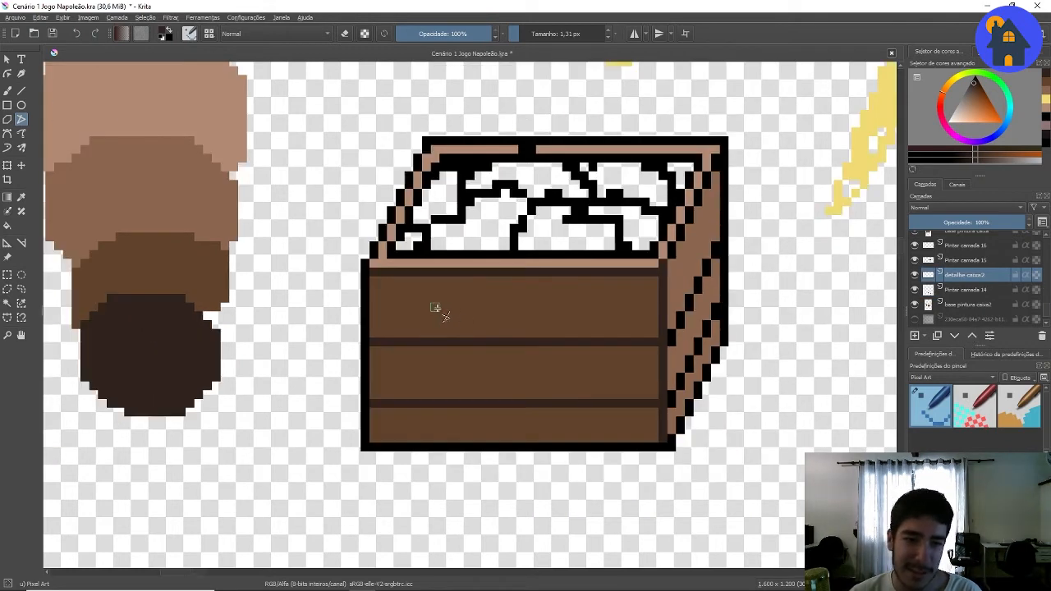
- Paint the stepped upper edge of the crate's side face near-black brown, up to the back corner
scroll(788, 246, "up", 2)
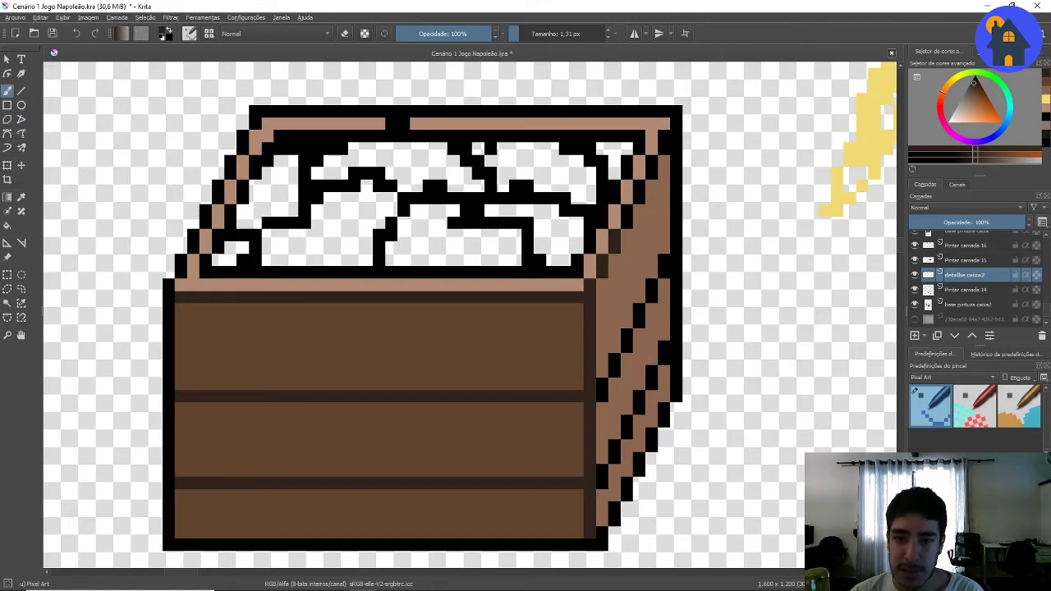
left_click_drag(639, 186, 639, 198)
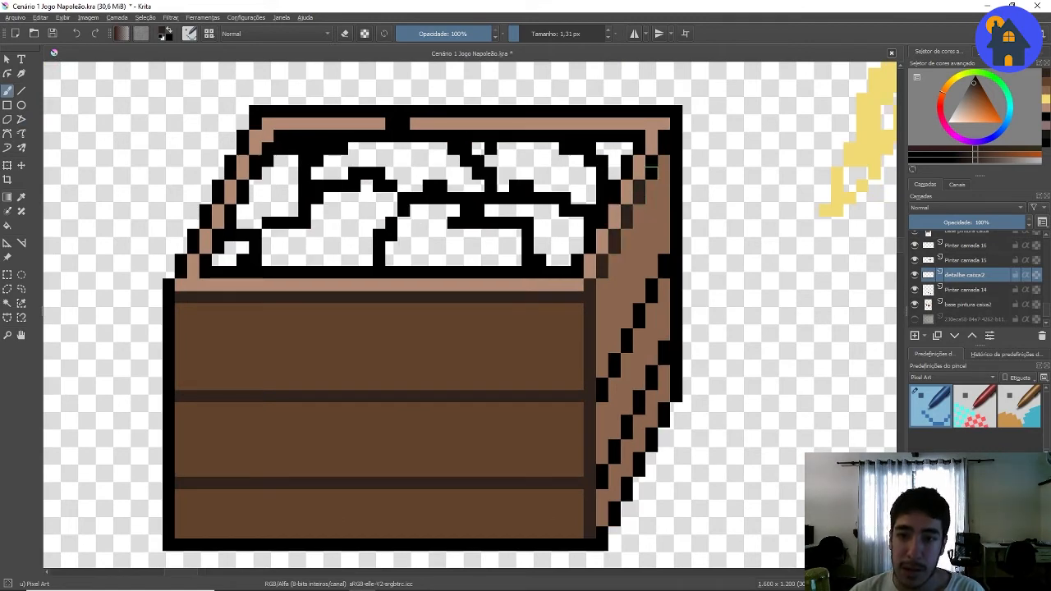
left_click_drag(651, 162, 651, 174)
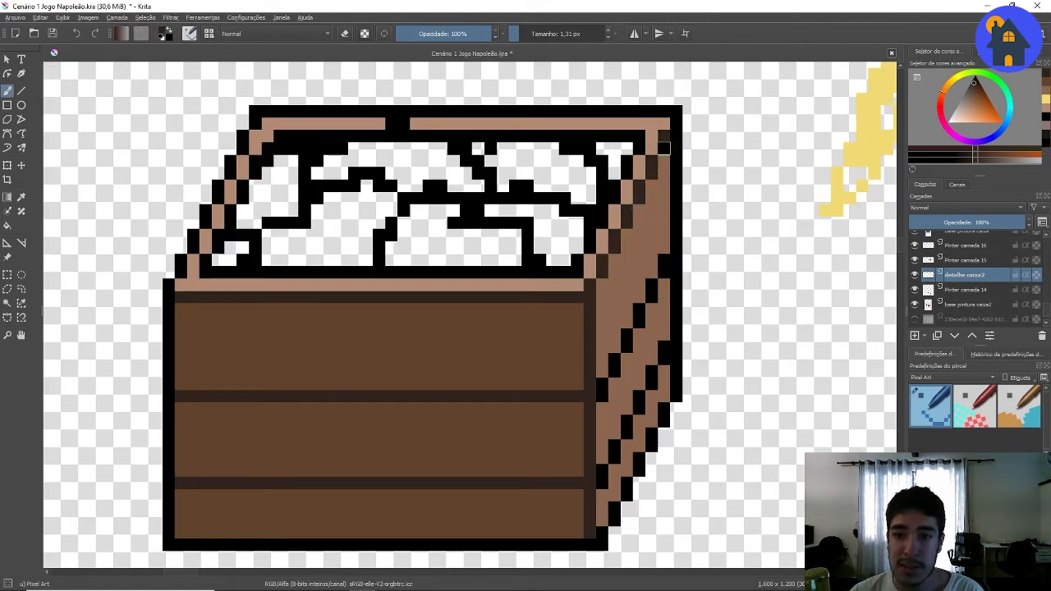
- Recolour the upper stepped plank seam on the crate's side face in near-black brown
scroll(673, 177, "down", 1)
scroll(624, 321, "up", 2)
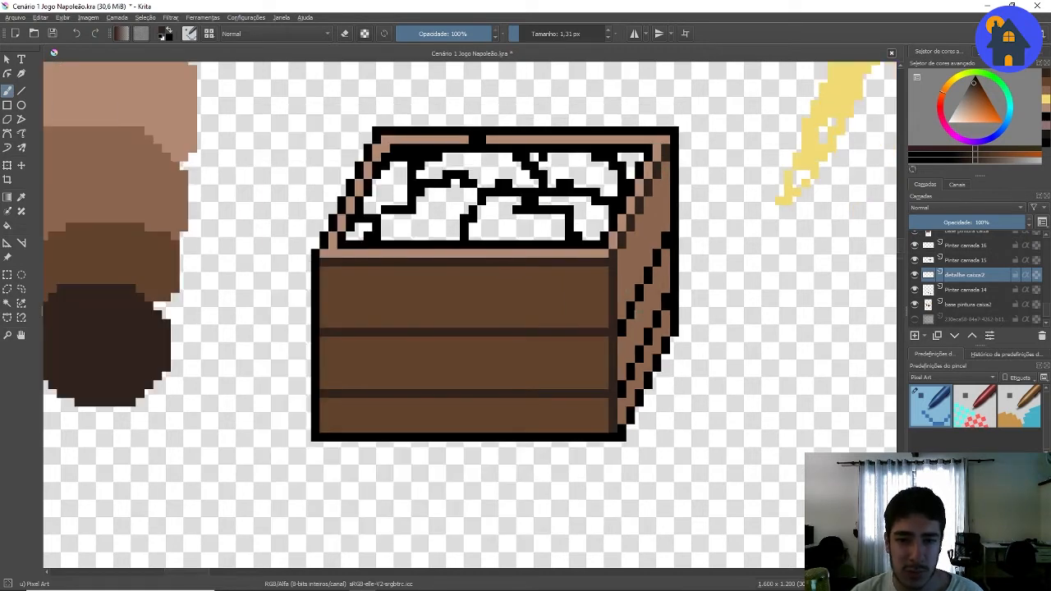
left_click_drag(628, 299, 628, 311)
left_click_drag(640, 275, 640, 286)
left_click_drag(654, 250, 653, 261)
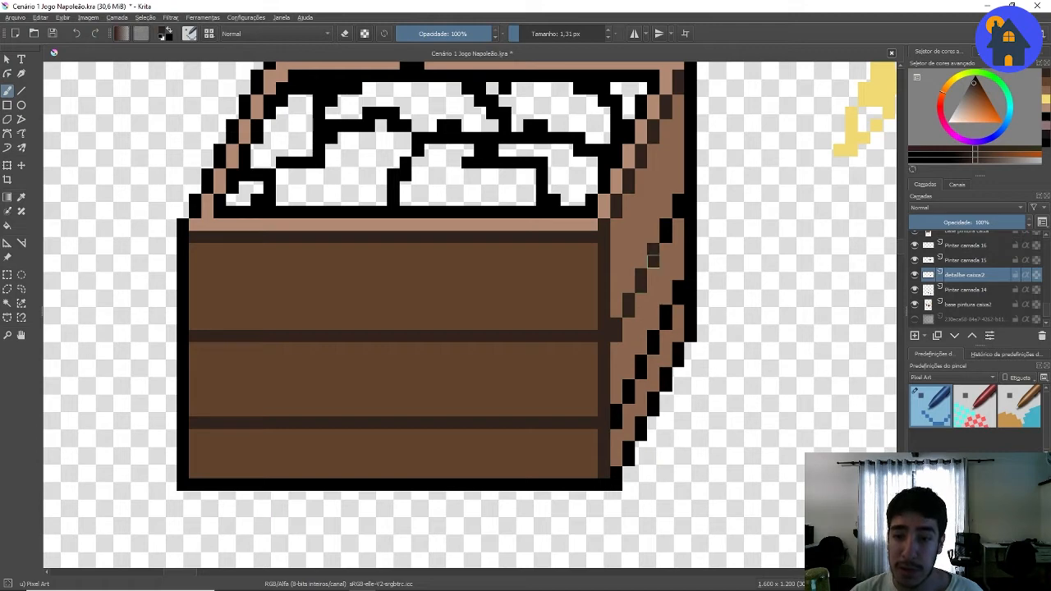
left_click_drag(666, 225, 666, 237)
left_click_drag(679, 201, 679, 212)
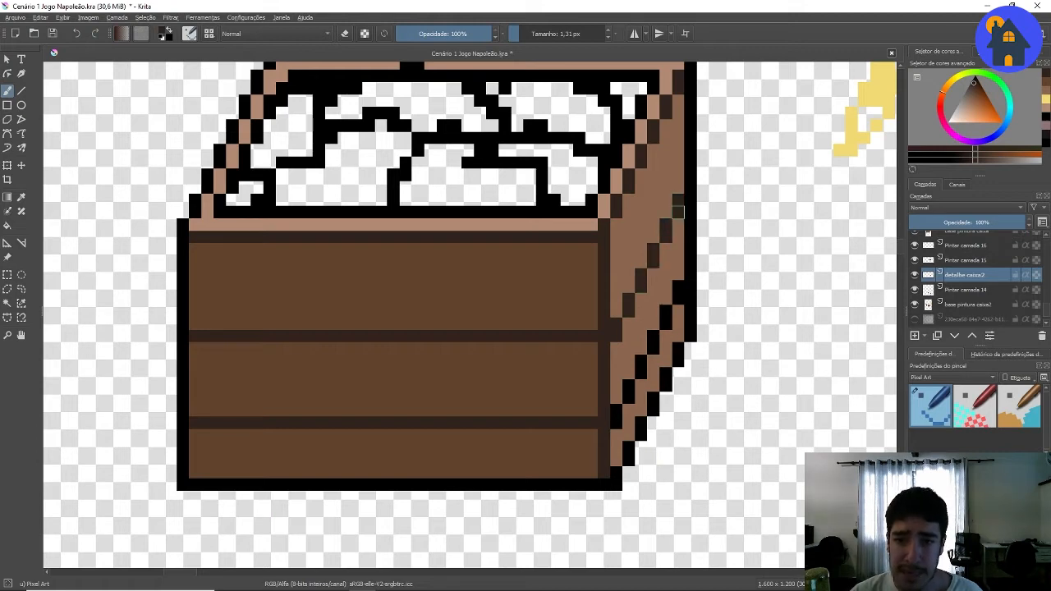
- Recolour the lower stepped plank seam on the crate's side face in near-black brown
left_click_drag(616, 396, 616, 424)
left_click_drag(629, 380, 628, 403)
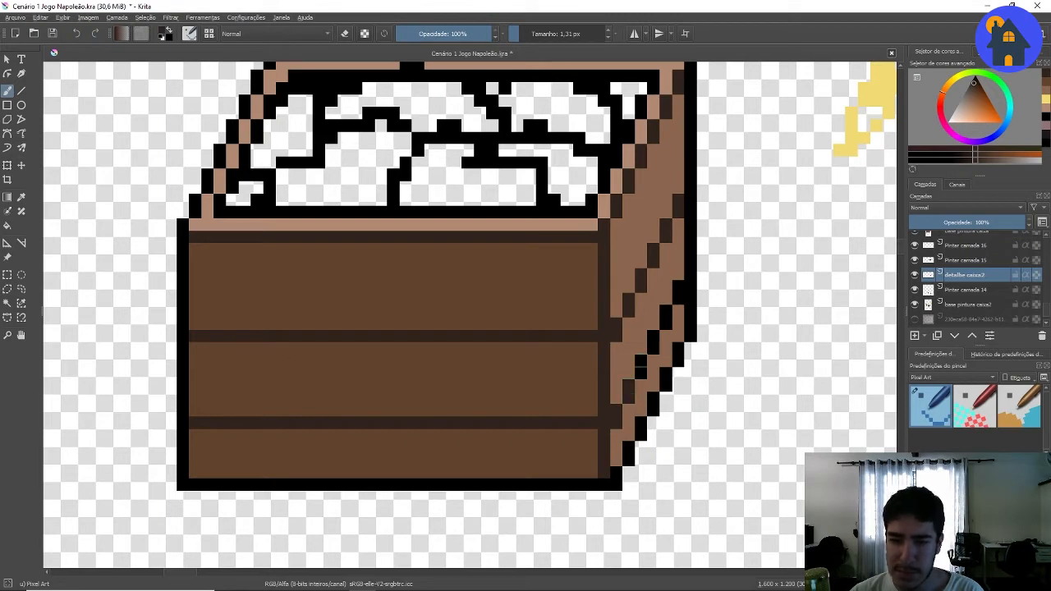
left_click_drag(640, 358, 641, 371)
left_click_drag(654, 336, 654, 349)
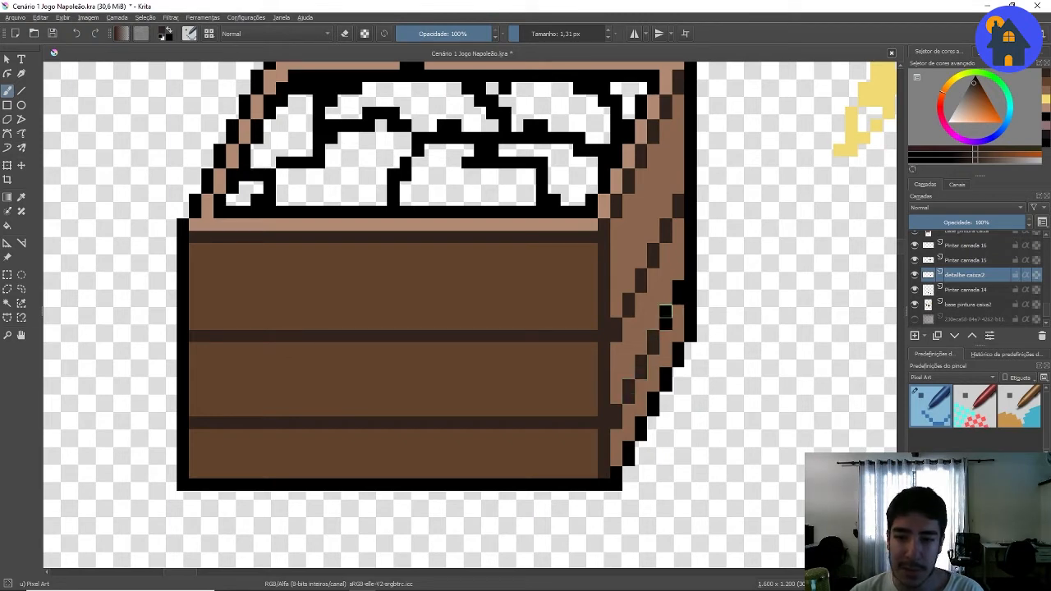
left_click_drag(666, 311, 666, 324)
left_click_drag(678, 286, 678, 298)
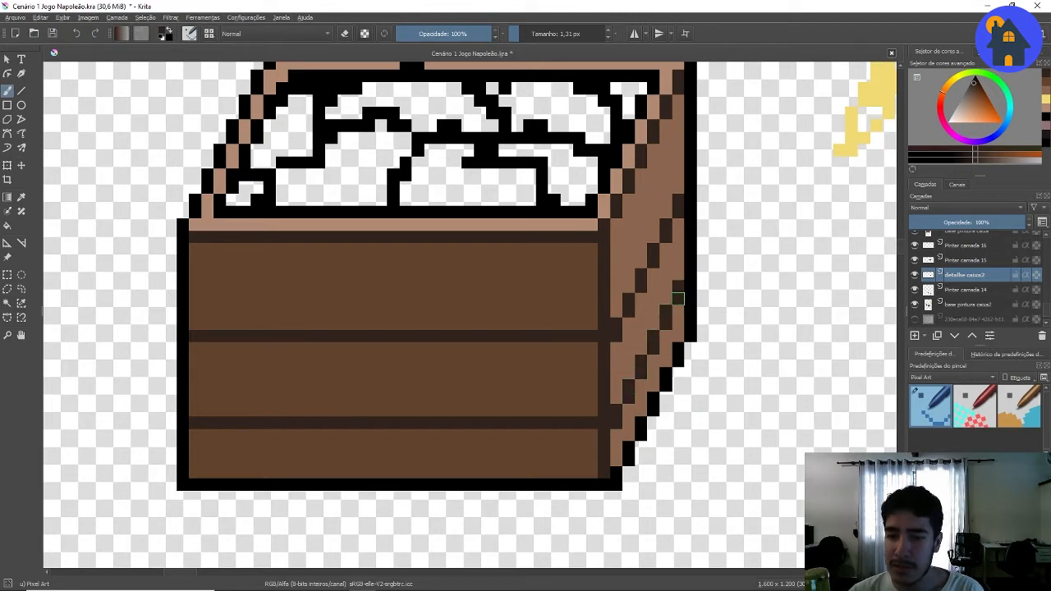
- Examine the whole crate to judge the dark plank lines against the black outline and brown swatches
scroll(562, 301, "down", 2)
scroll(539, 283, "down", 1)
scroll(498, 284, "up", 1)
scroll(453, 288, "down", 3)
scroll(450, 265, "up", 2)
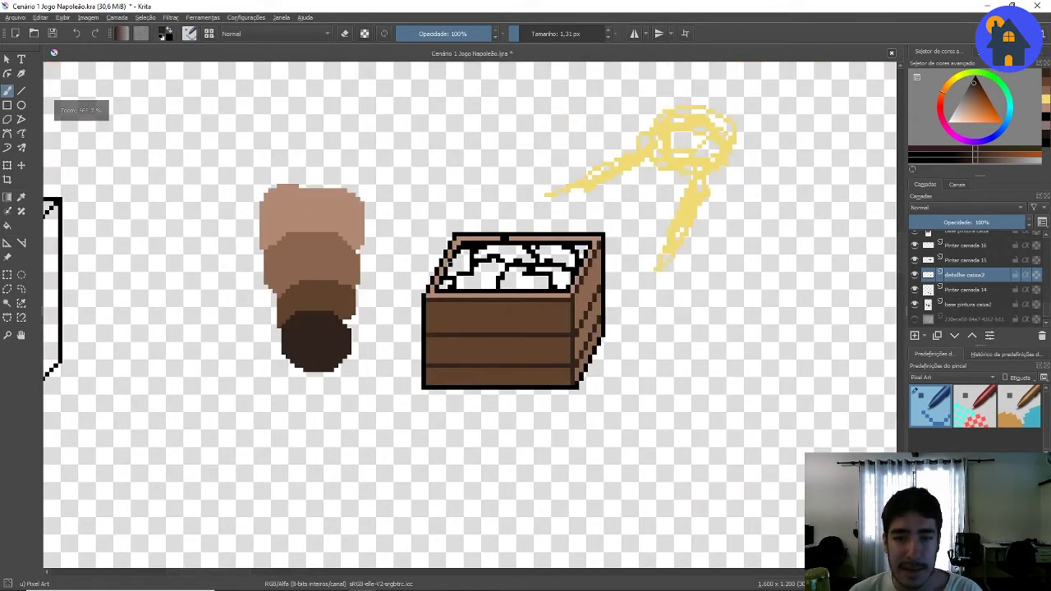
scroll(554, 335, "down", 1)
scroll(551, 328, "up", 1)
scroll(534, 295, "up", 1)
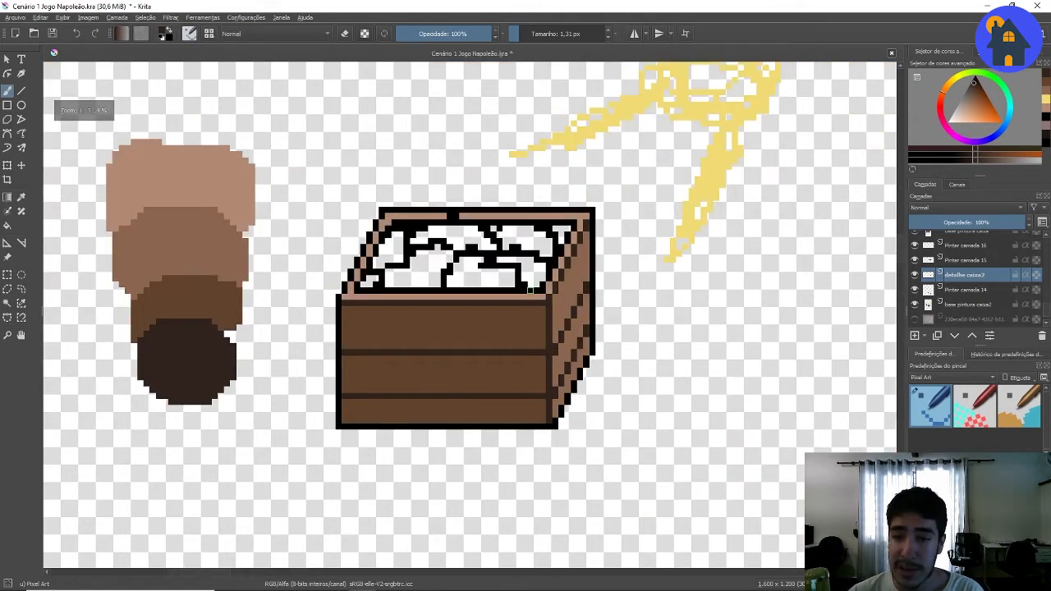
scroll(530, 289, "down", 1)
scroll(517, 312, "up", 1)
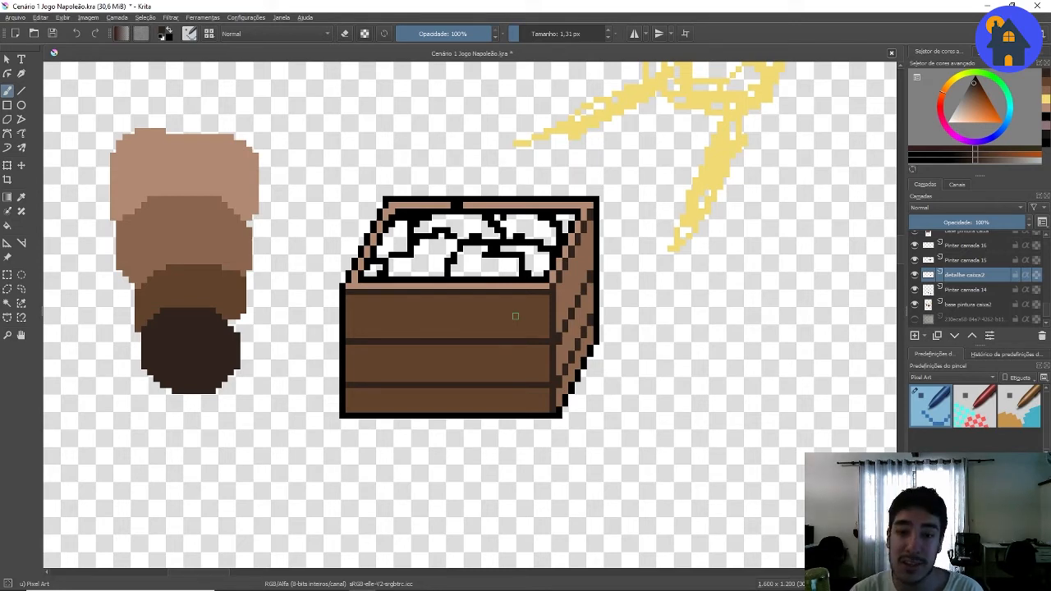
scroll(515, 315, "down", 3)
scroll(534, 296, "up", 2)
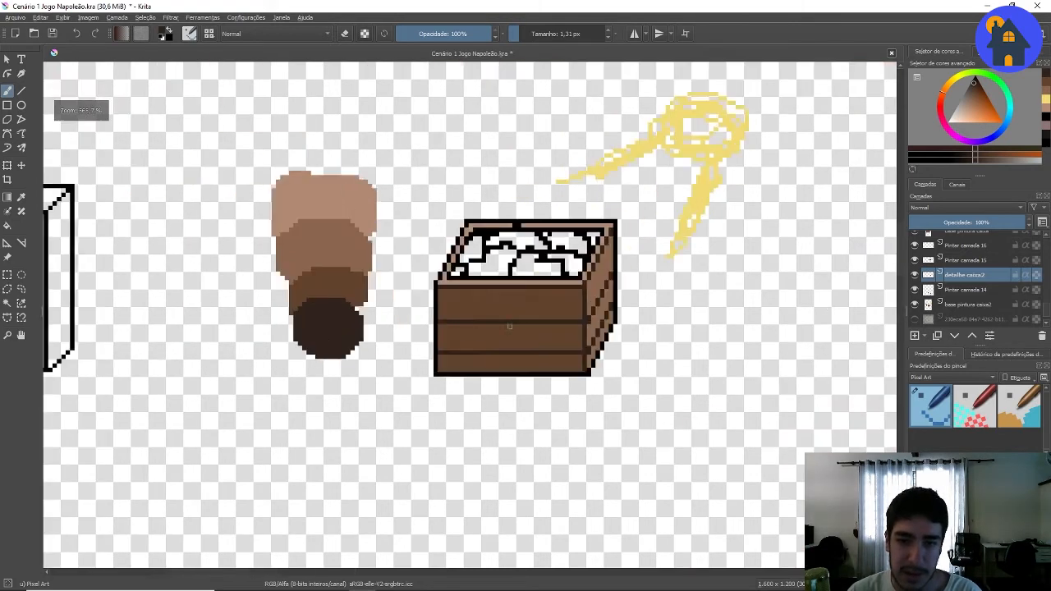
scroll(540, 286, "up", 1)
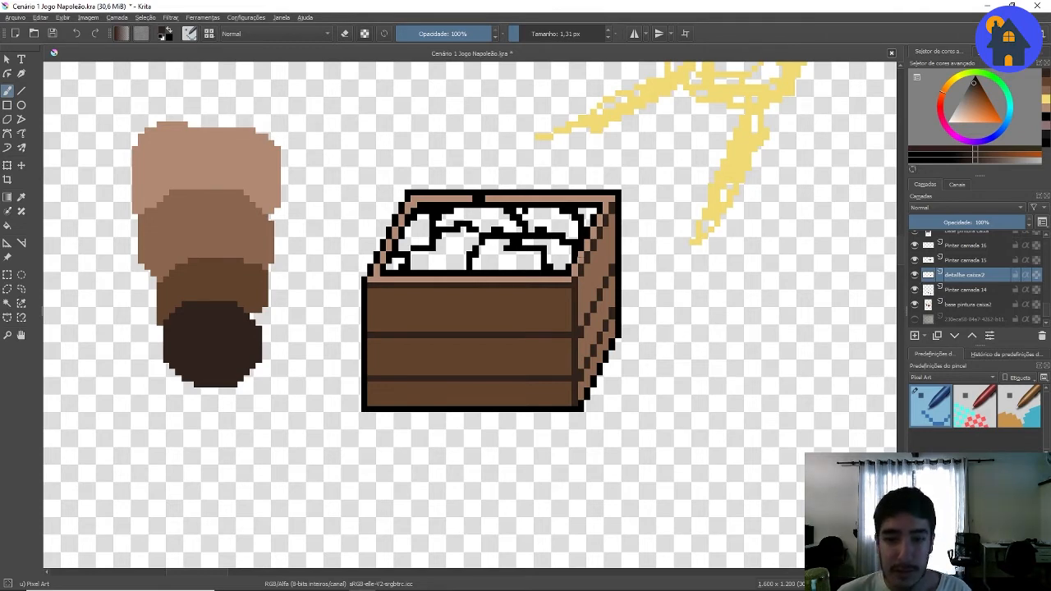
- Add a paint layer between Pintar camada 14 and base pintura caixa2 and name it sombra caixa2
left_click(926, 291)
left_click(915, 290)
left_click(916, 290)
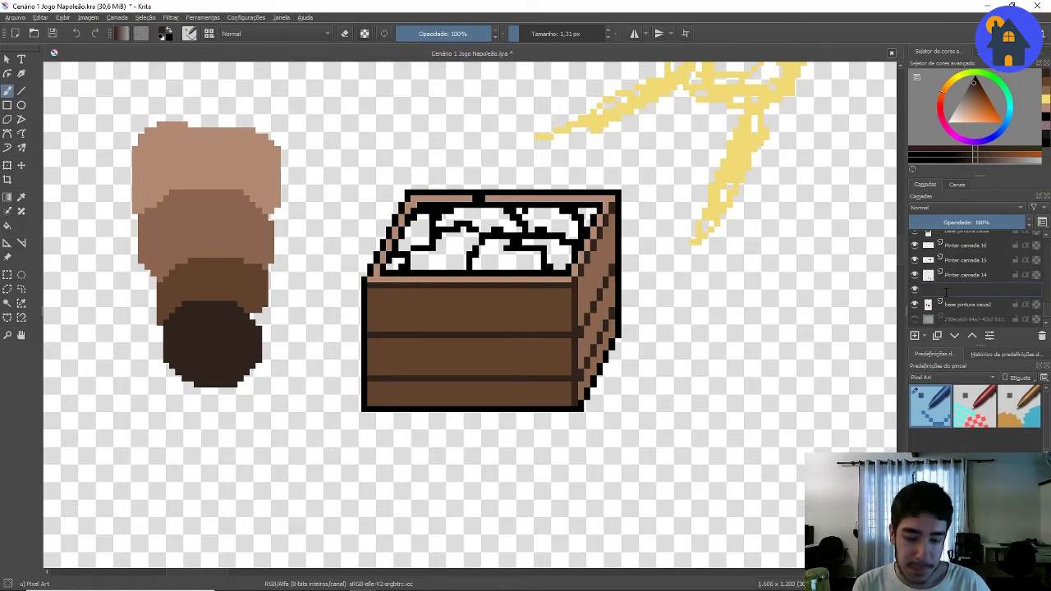
type("mbra c")
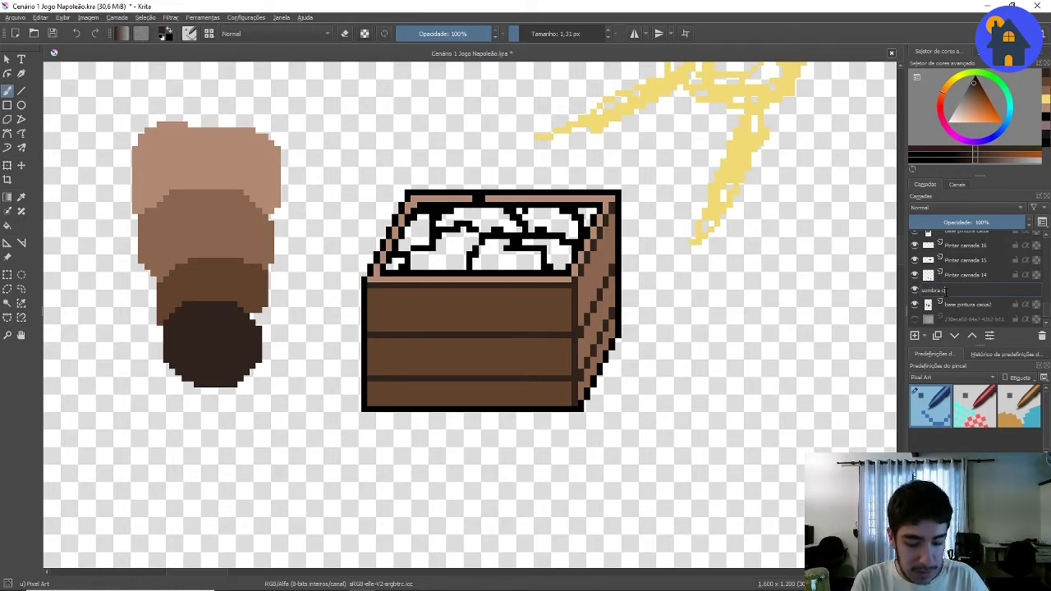
type("aixa2")
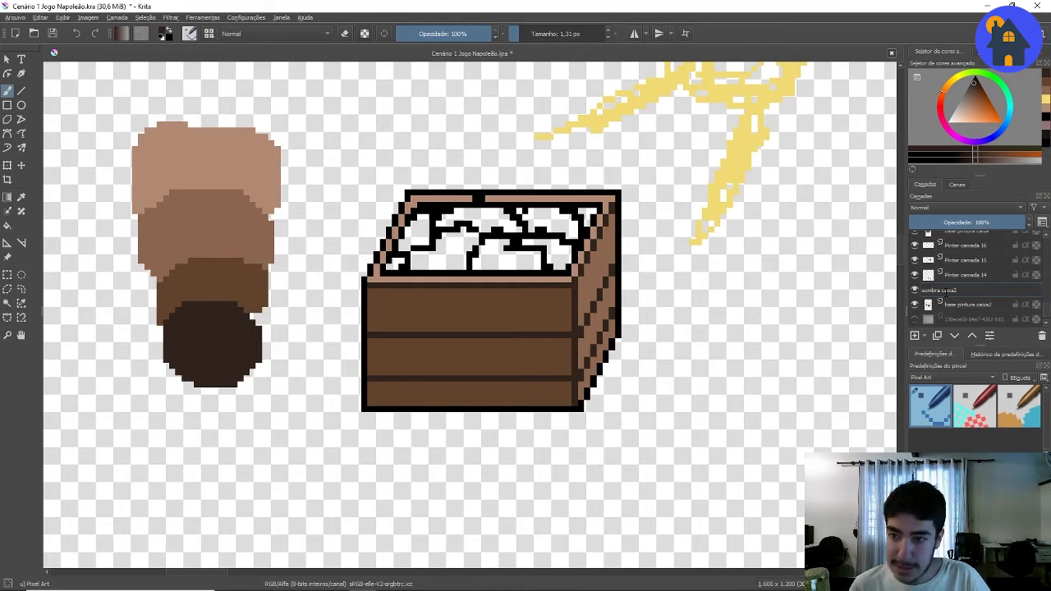
key("Return")
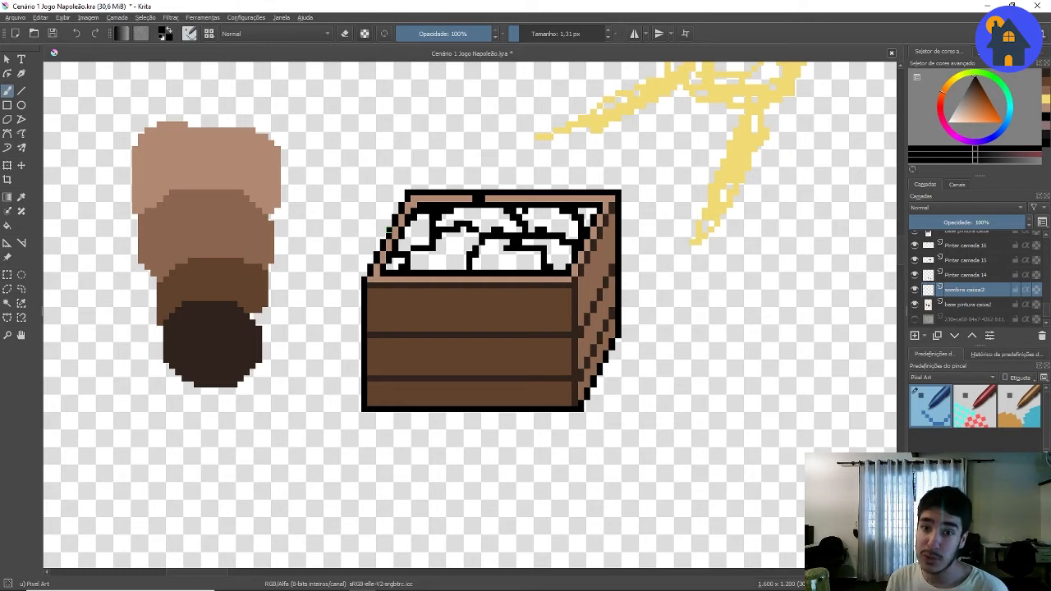
- Try drawing a long horizontal black line below the crate with the Polyline tool
left_click(22, 120)
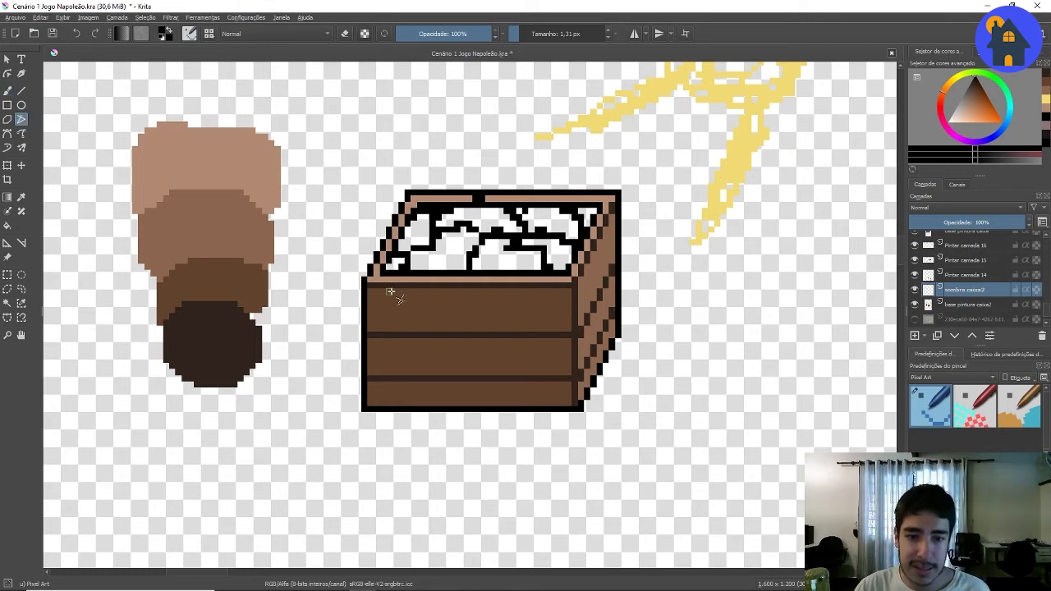
left_click(161, 440)
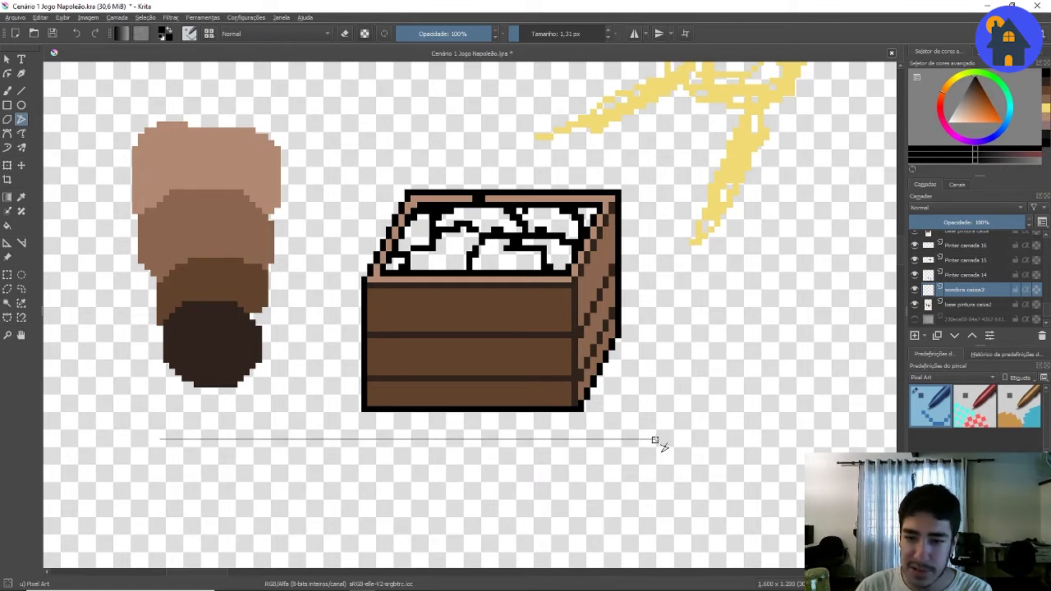
double_click(655, 441)
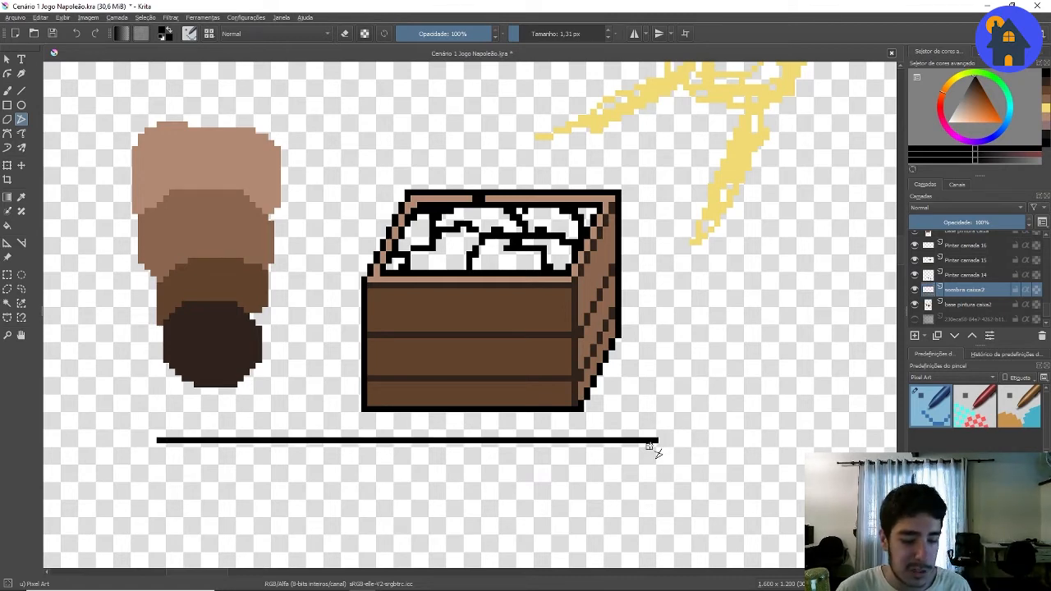
key("ctrl+z")
- Outline an L-shaped shadow border in black down the front face and along its bottom plank, and move sombra caixa2 above Pintar camada 14
scroll(394, 281, "up", 2)
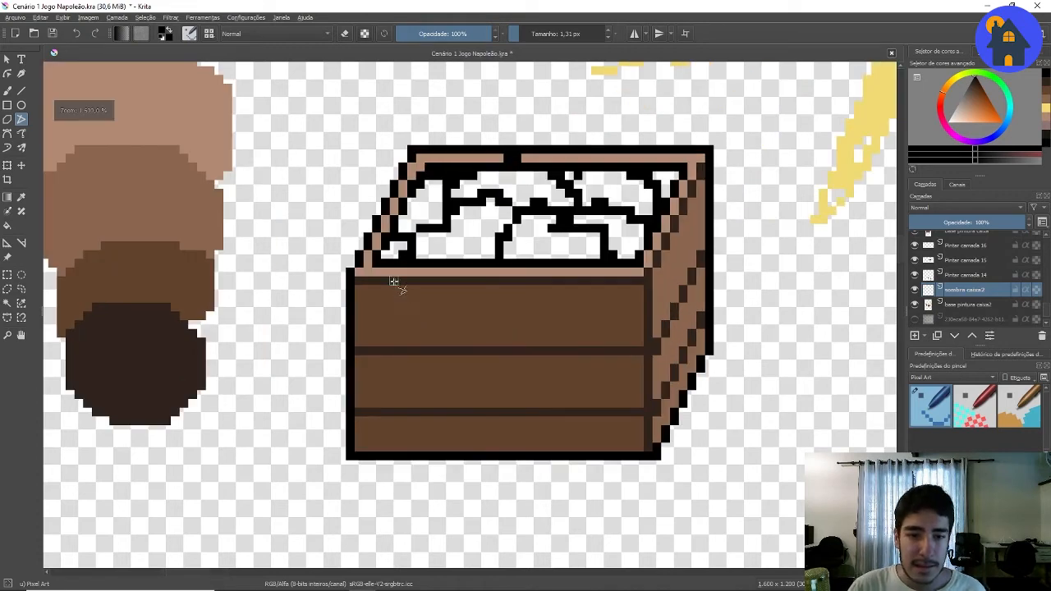
scroll(394, 281, "up", 3)
scroll(394, 279, "down", 2)
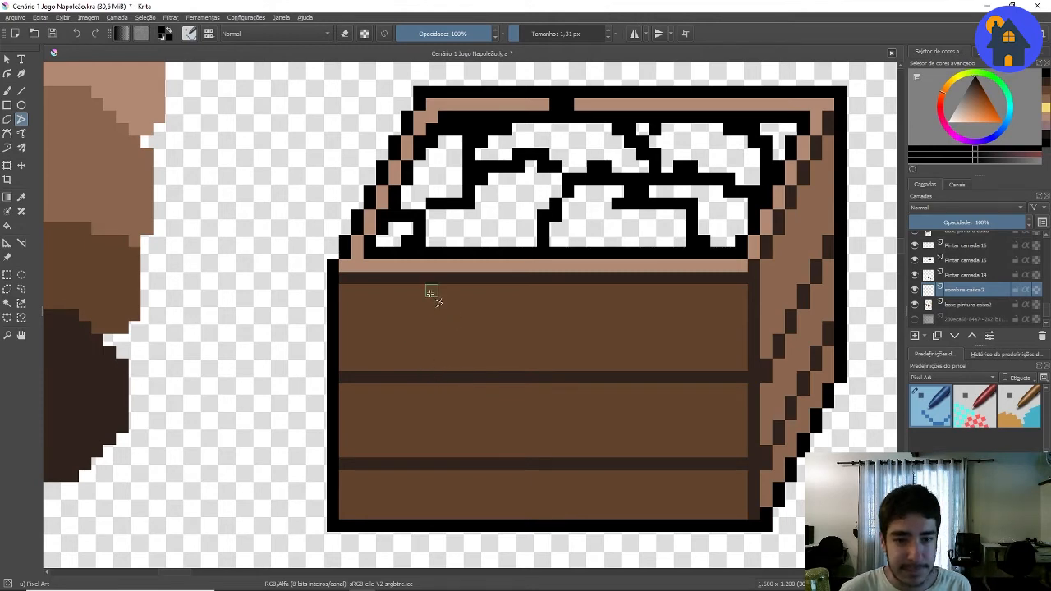
left_click_drag(431, 288, 736, 485)
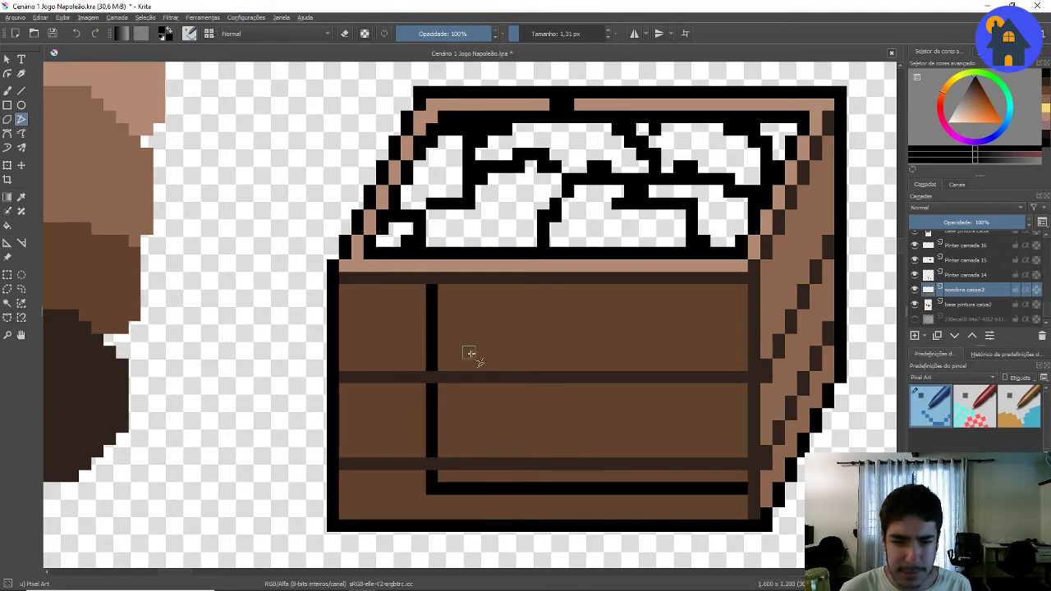
left_click(970, 336)
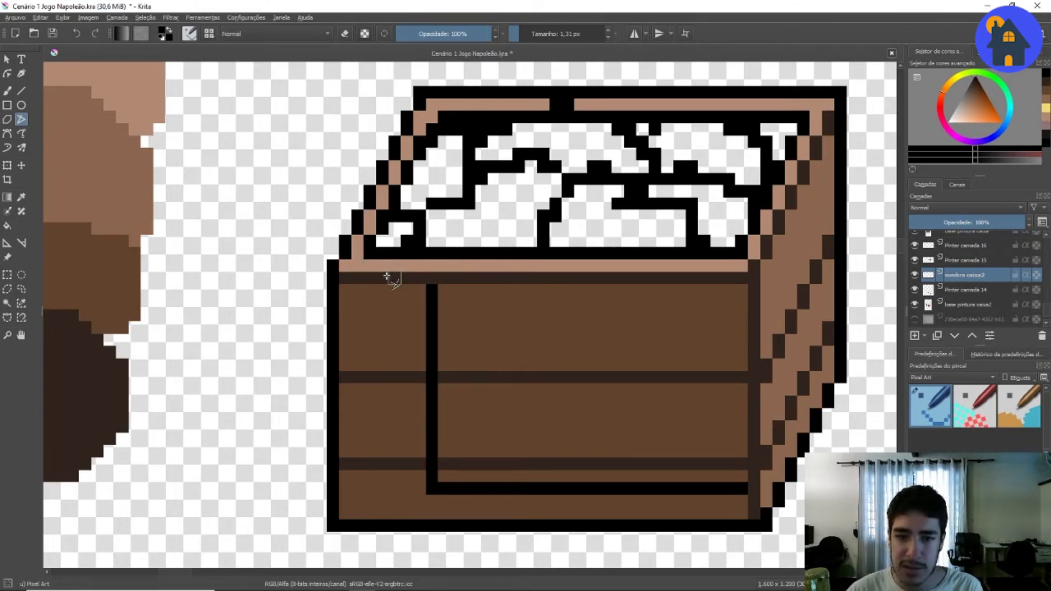
- Fill the shadow strip down the left side of the crate's front face with black on sombra caixa2, using a 3.34 px brush
scroll(367, 300, "down", 1)
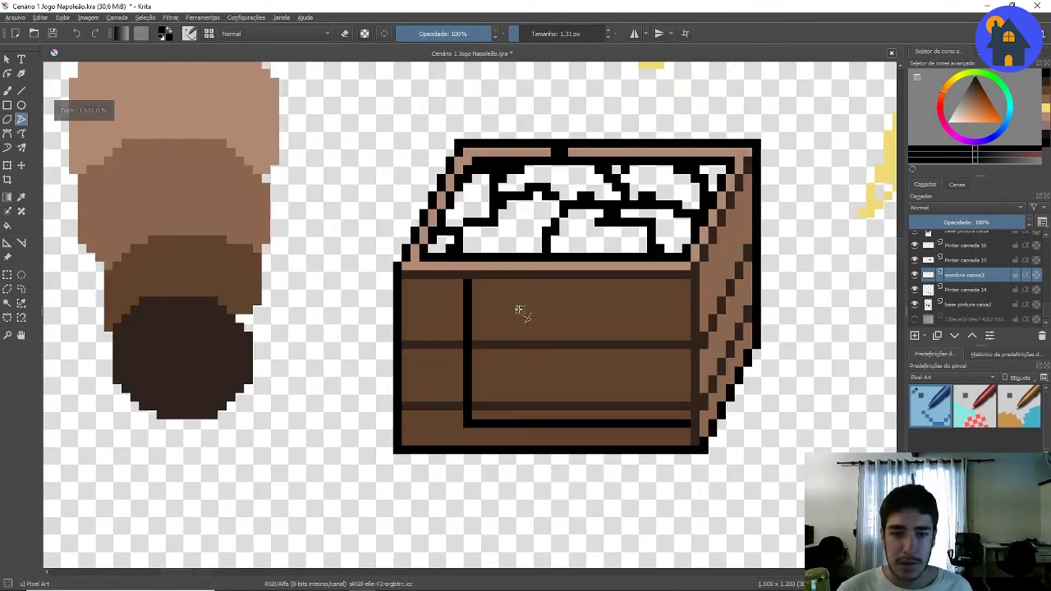
scroll(457, 321, "down", 1)
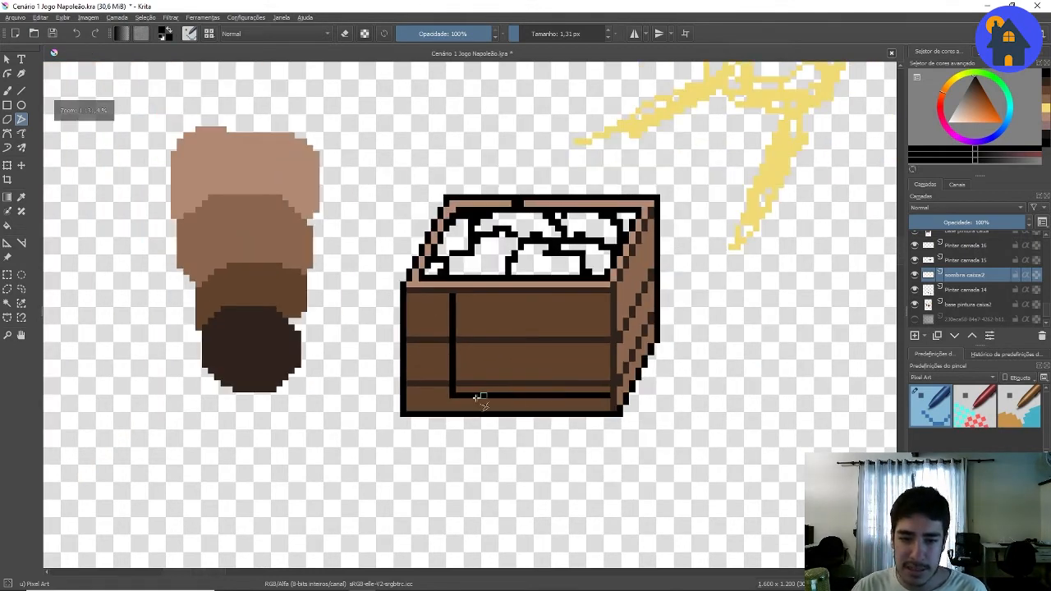
scroll(460, 386, "up", 2)
scroll(400, 256, "up", 2)
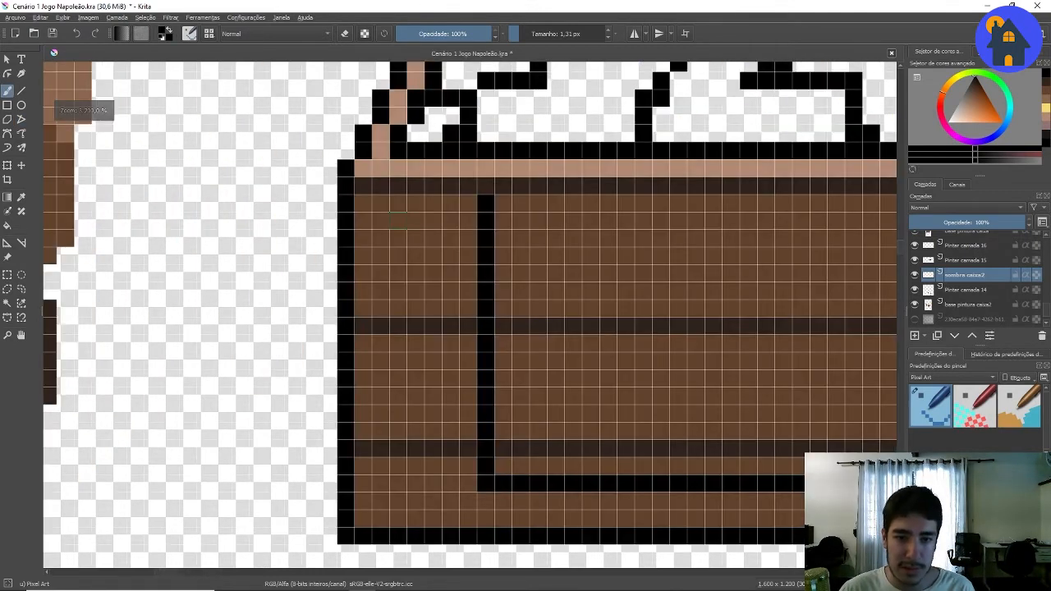
scroll(431, 235, "down", 2)
left_click(914, 276)
left_click(914, 276)
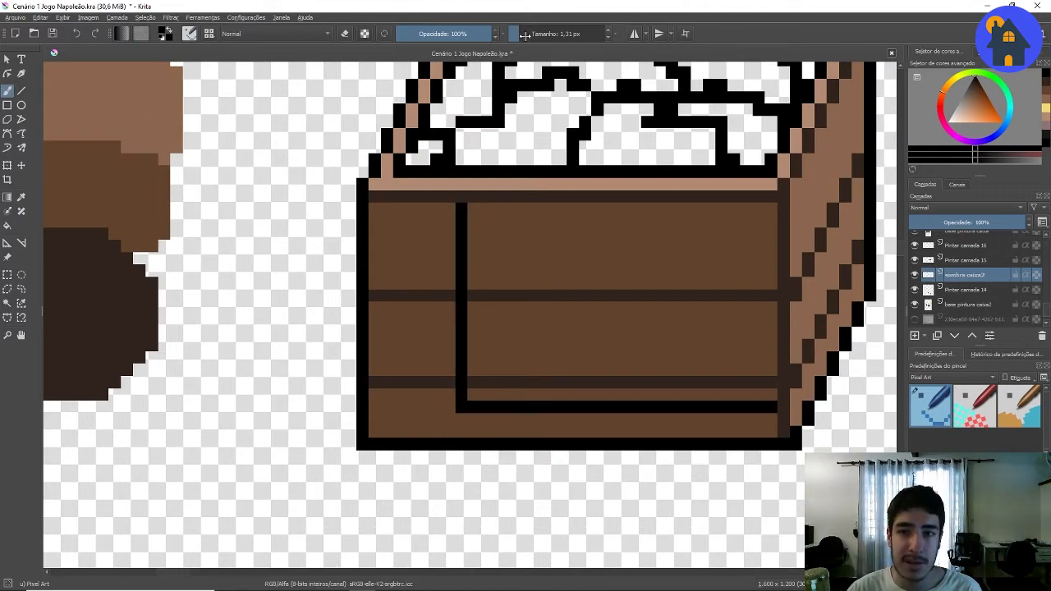
left_click(521, 33)
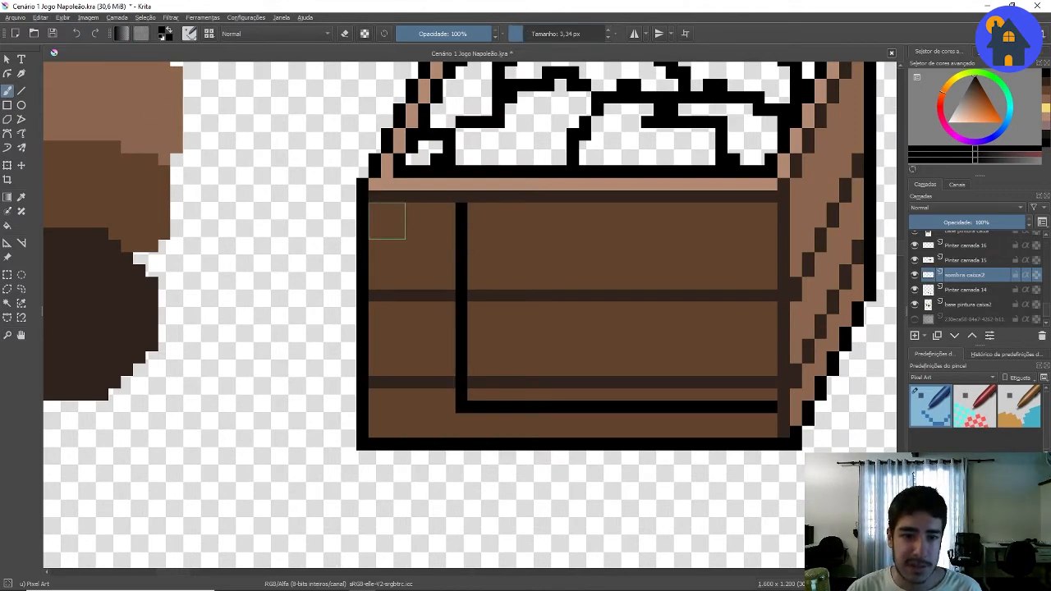
mouse_move(383, 218)
left_mouse_down()
mouse_move(436, 221)
mouse_move(437, 319)
mouse_move(387, 233)
mouse_move(399, 308)
mouse_move(387, 221)
mouse_move(399, 332)
mouse_move(387, 319)
mouse_move(387, 395)
mouse_move(423, 344)
left_mouse_up()
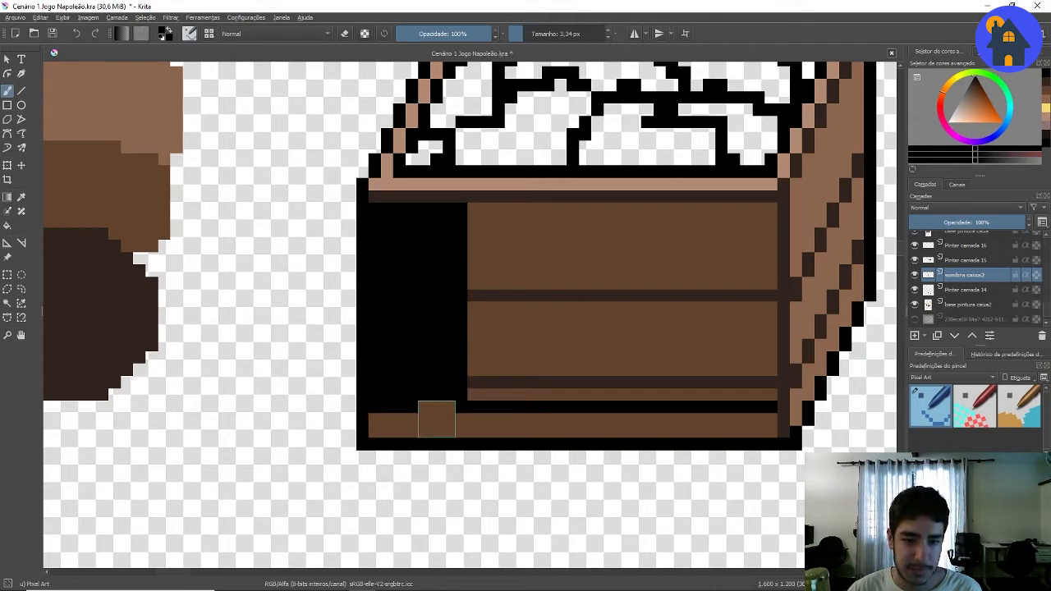
left_click_drag(425, 420, 386, 420)
- Fill the shadow strip along the bottom plank and the left end of the top plank line with black, using a 2.31 px brush
left_click(519, 33)
mouse_move(455, 413)
left_mouse_down()
mouse_move(492, 413)
mouse_move(504, 425)
mouse_move(772, 426)
left_mouse_up()
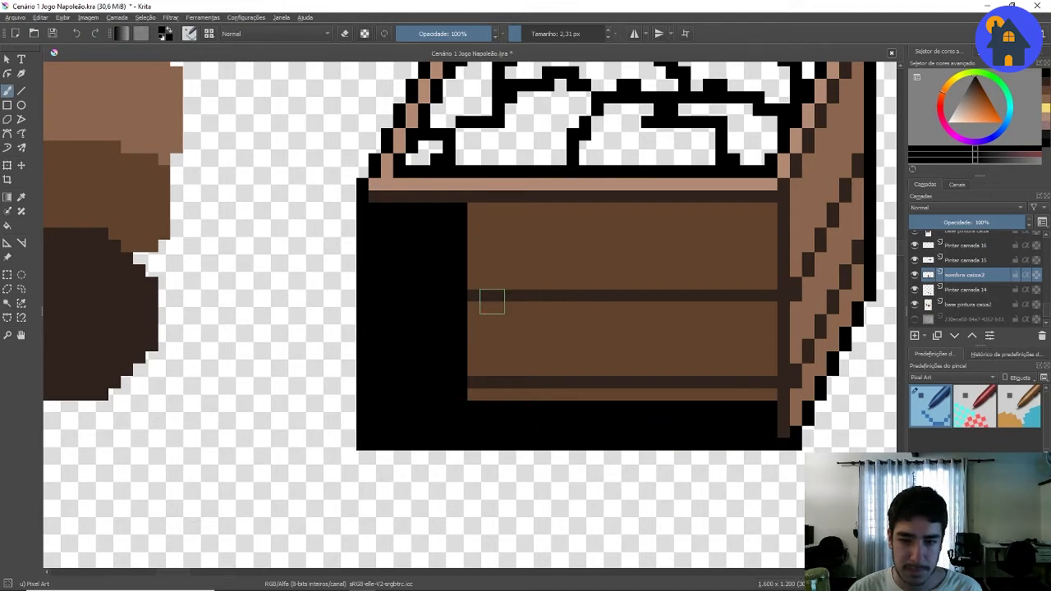
scroll(488, 300, "down", 2)
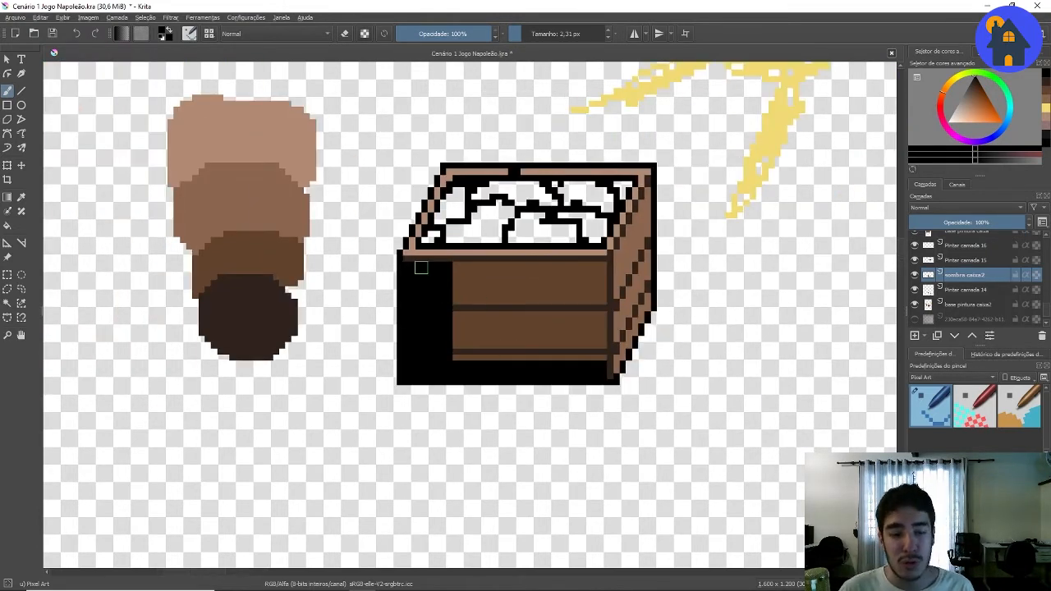
scroll(403, 261, "up", 3)
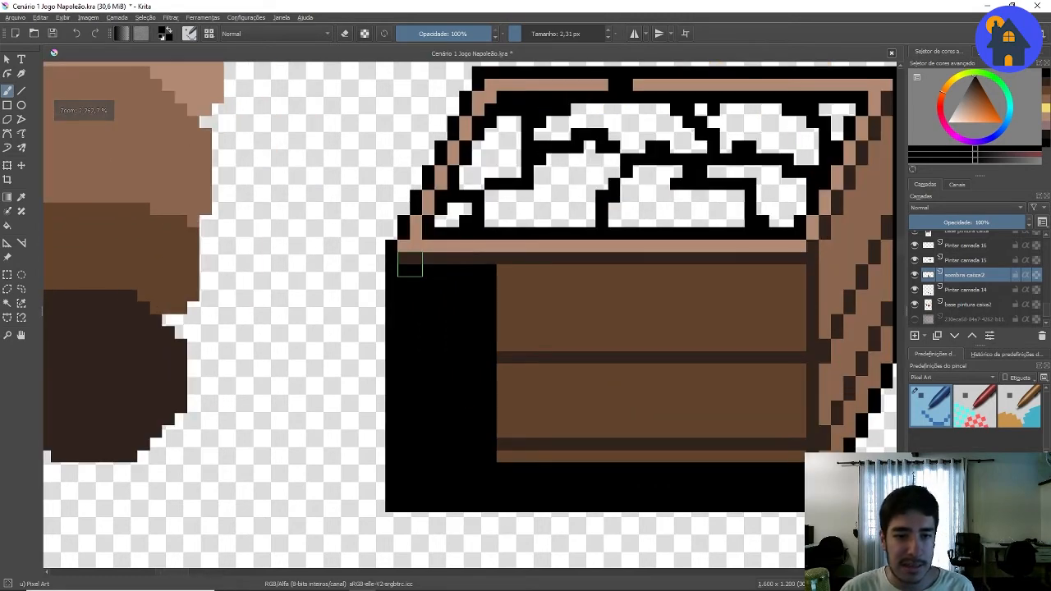
left_click_drag(411, 262, 472, 264)
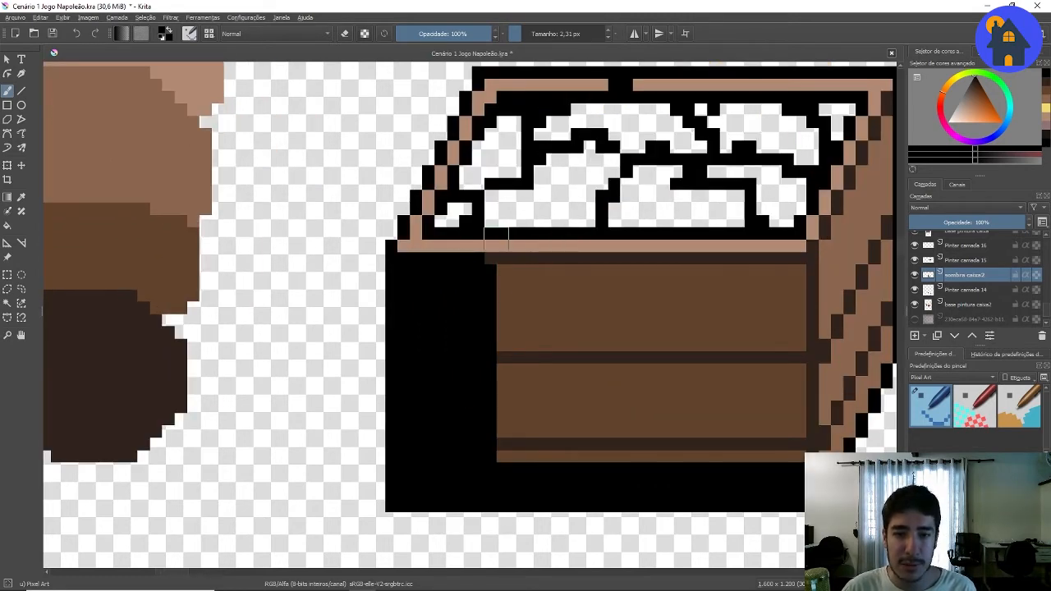
- Lower the opacity of the sombra caixa2 layer to 42%
scroll(438, 217, "down", 2)
scroll(438, 218, "down", 1)
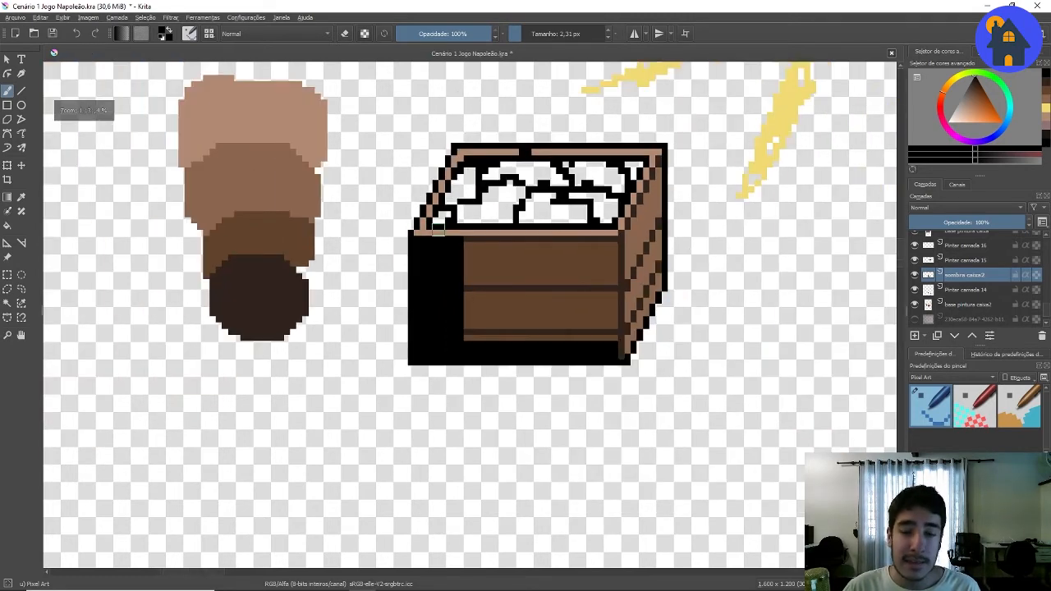
scroll(535, 235, "up", 2)
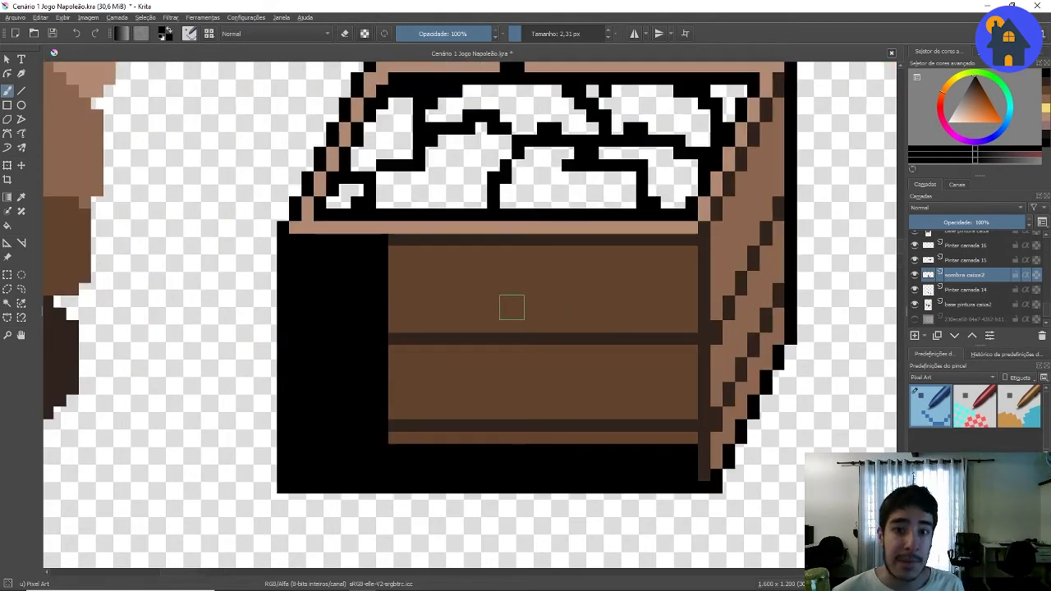
left_click(976, 222)
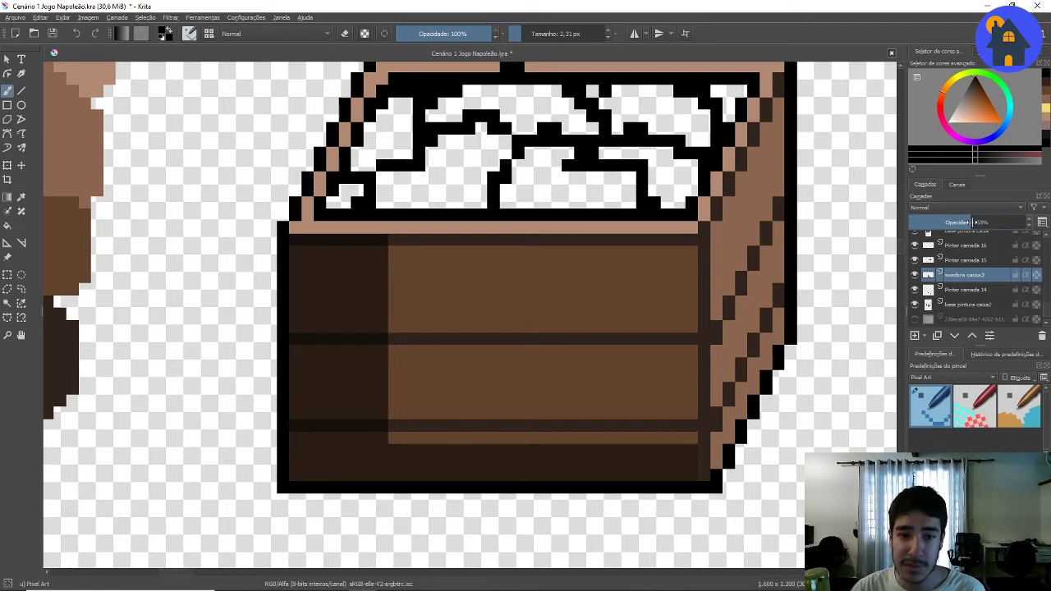
left_click(971, 222)
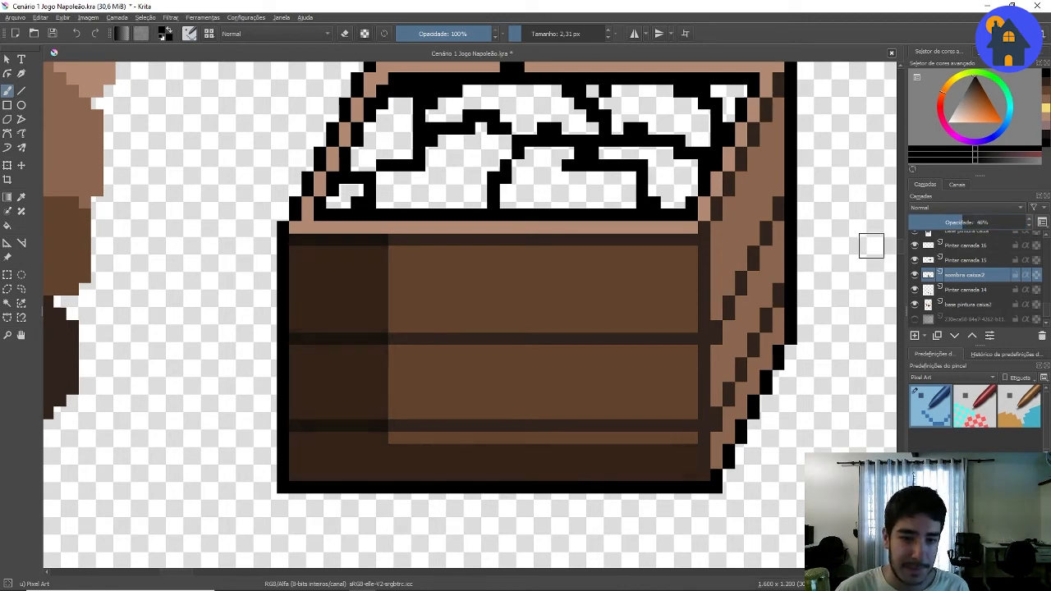
scroll(621, 307, "down", 1)
scroll(621, 307, "down", 1)
scroll(488, 271, "up", 2)
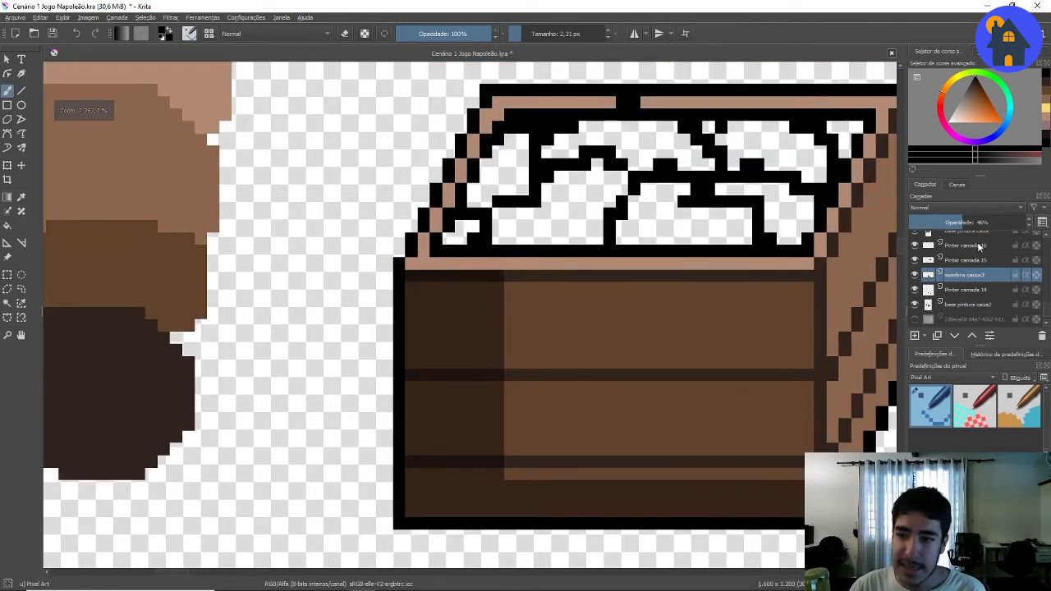
scroll(328, 267, "down", 2)
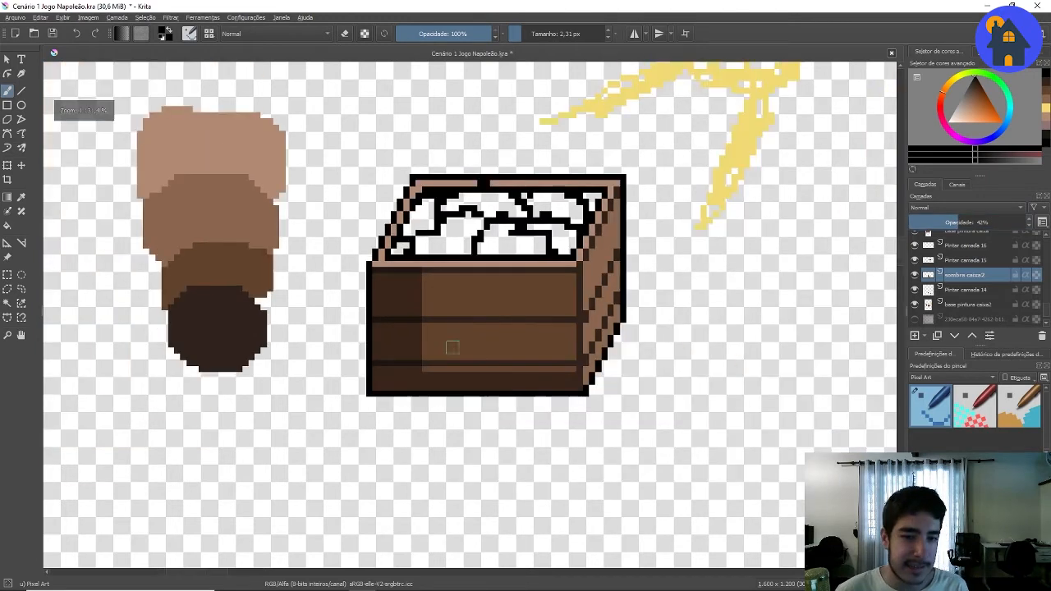
- Examine the translucent shadow on the crate's front face against the wood tones and the sketched light source
scroll(452, 347, "up", 1)
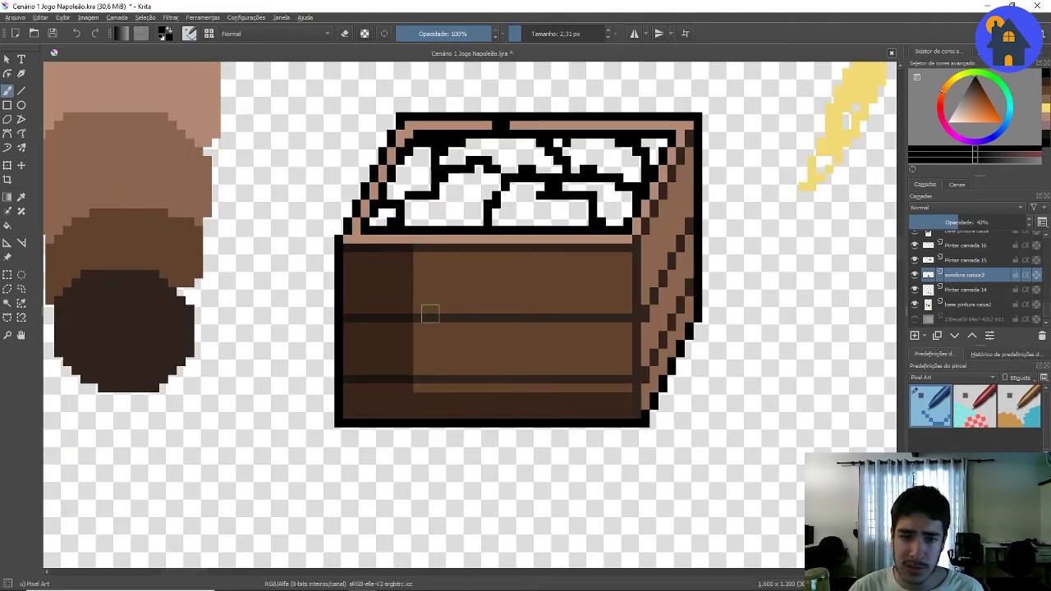
scroll(427, 312, "down", 2)
scroll(423, 289, "up", 1)
scroll(422, 289, "down", 1)
scroll(476, 355, "up", 2)
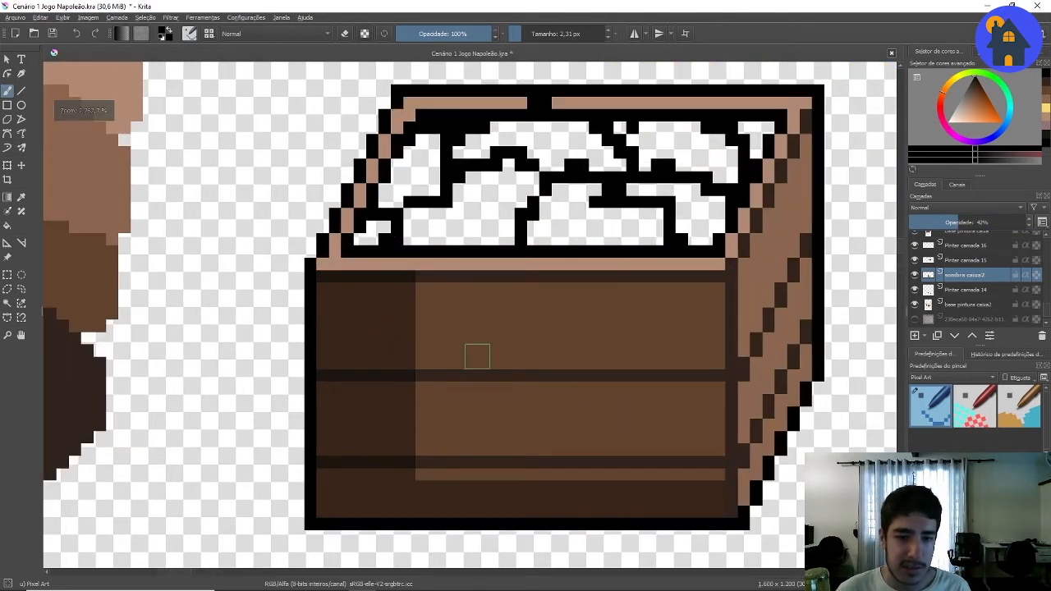
scroll(432, 383, "down", 1)
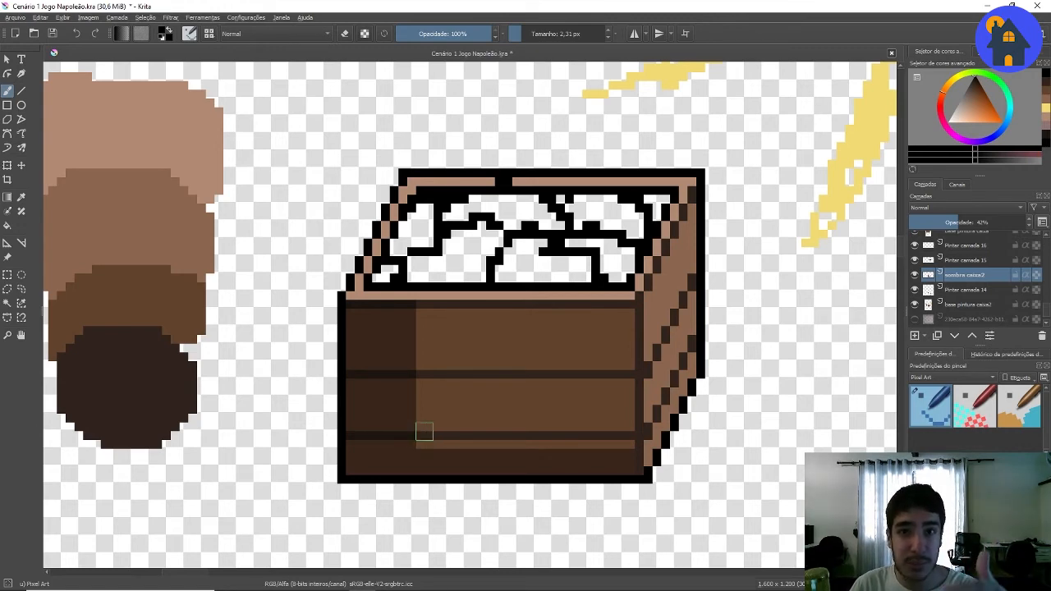
scroll(422, 422, "down", 2)
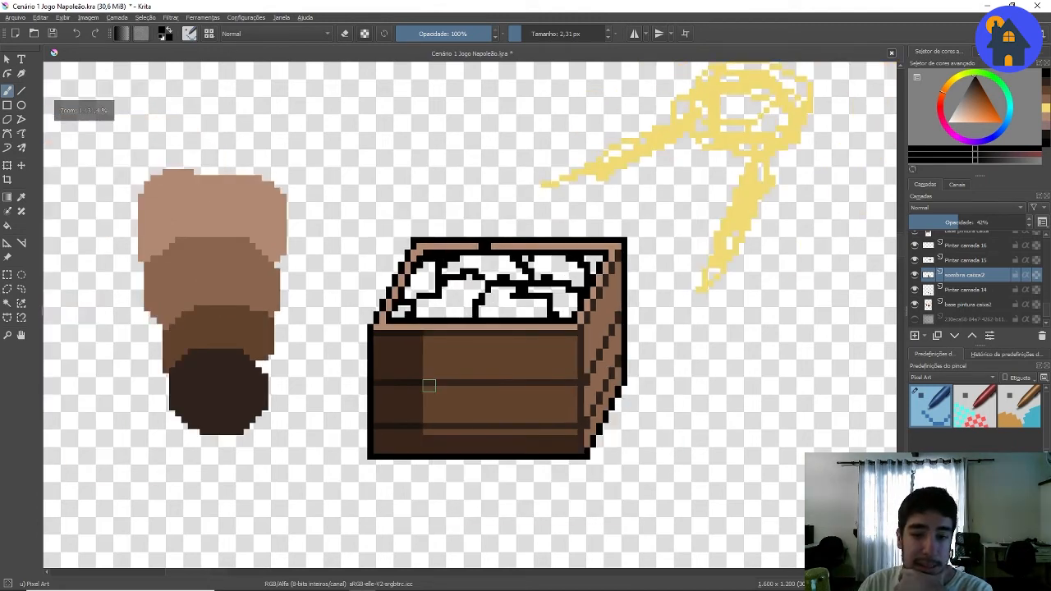
scroll(432, 352, "up", 2)
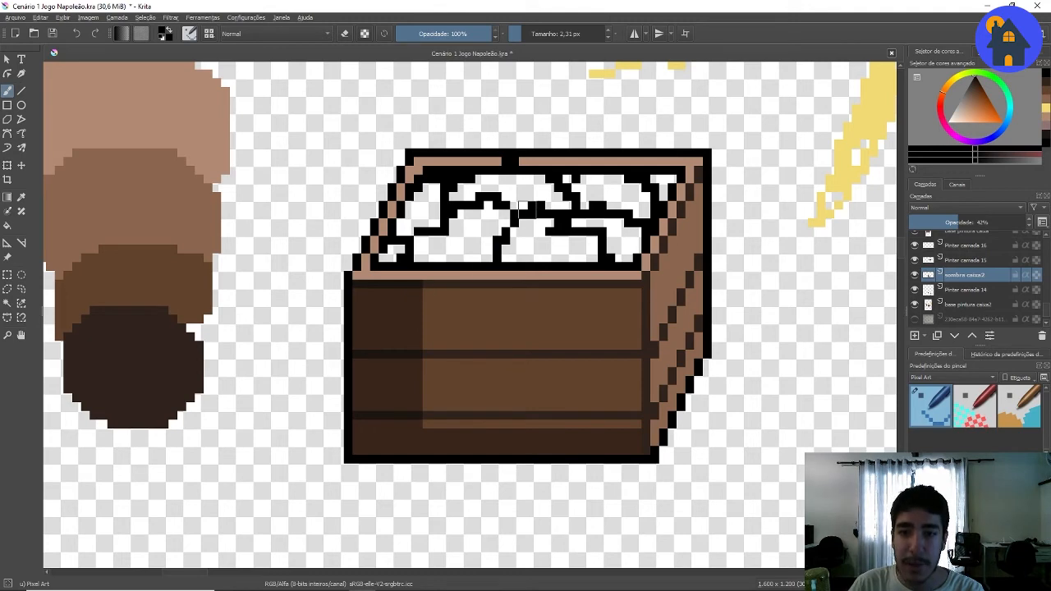
scroll(544, 262, "down", 2)
scroll(476, 230, "up", 2)
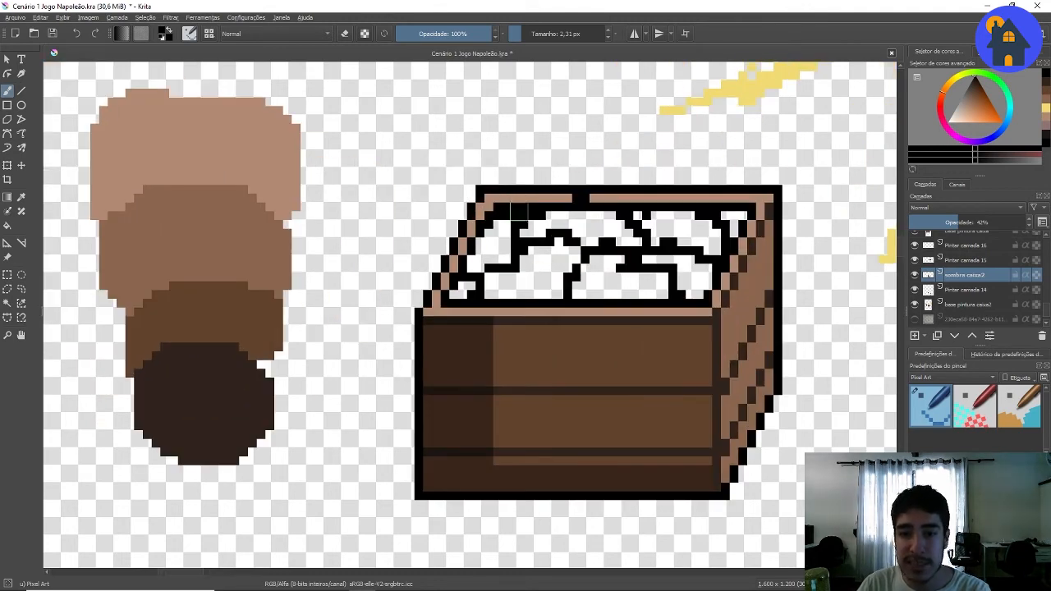
scroll(548, 289, "down", 2)
scroll(552, 289, "up", 2)
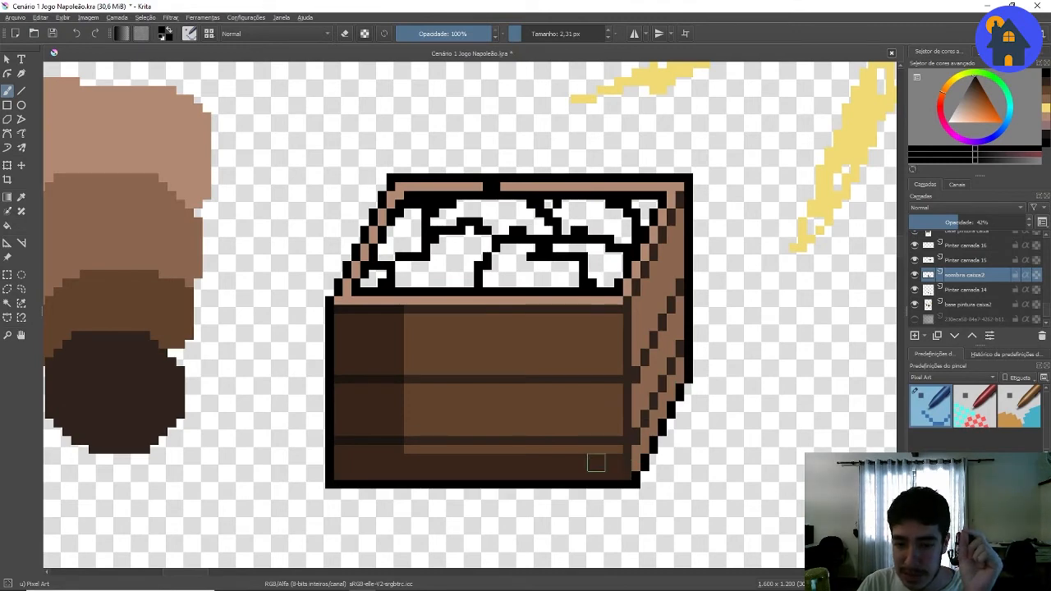
scroll(591, 469, "down", 2)
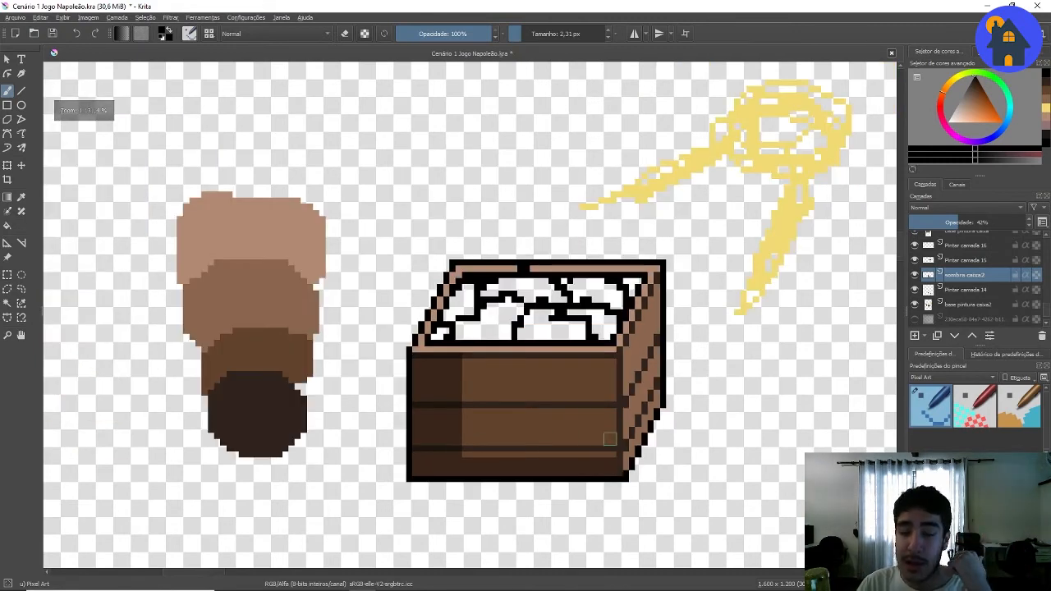
scroll(609, 431, "up", 2)
scroll(610, 415, "down", 2)
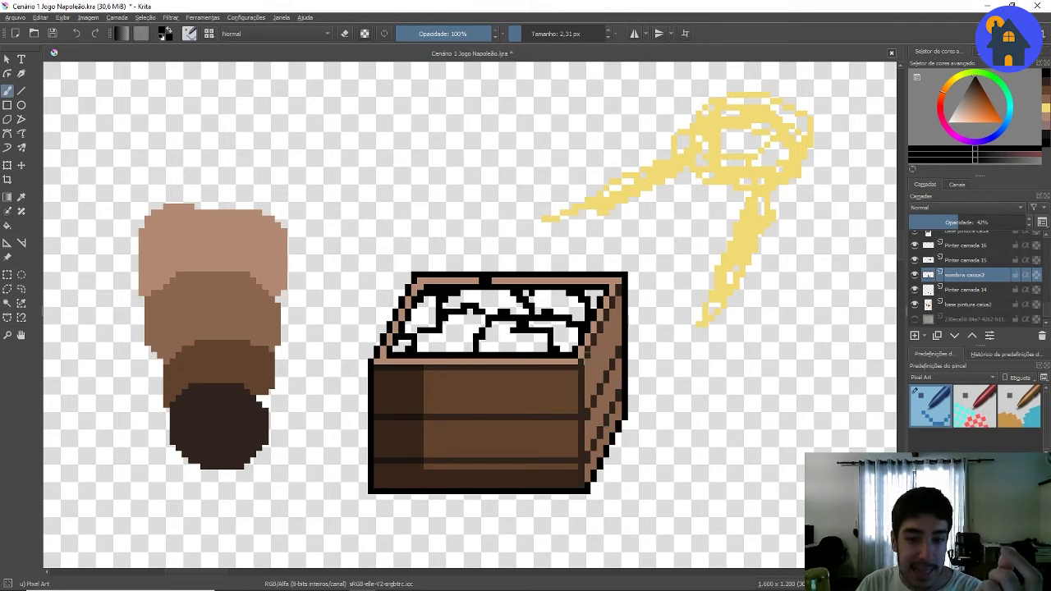
scroll(509, 342, "up", 1)
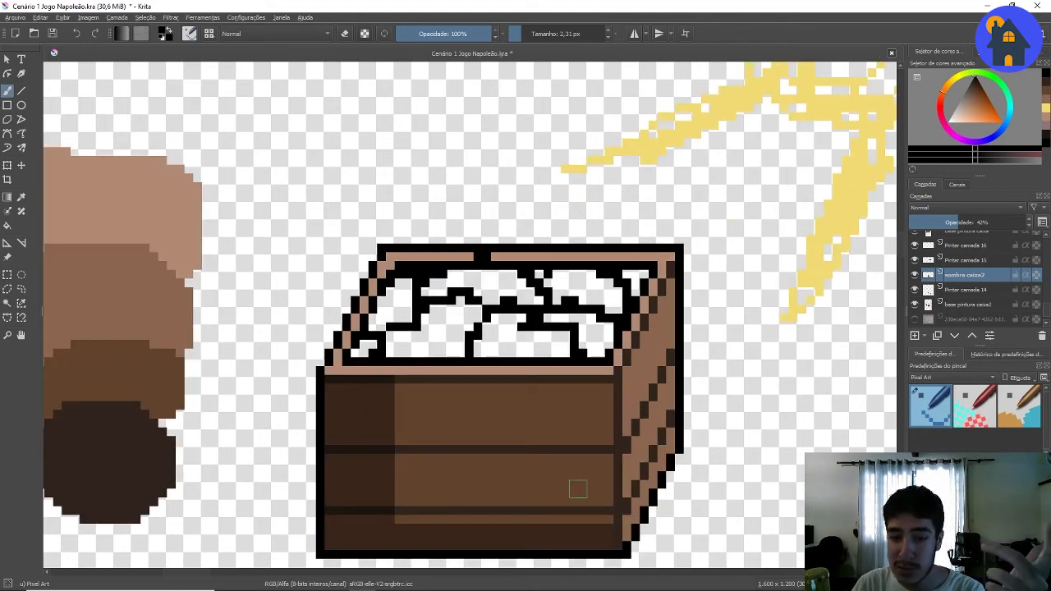
scroll(576, 488, "down", 1)
scroll(521, 404, "down", 1)
- Draw a diagonal shadow border across the crate opening, from the back rim to the front rim, with the Polyline tool at 1.31 px
scroll(537, 456, "up", 1)
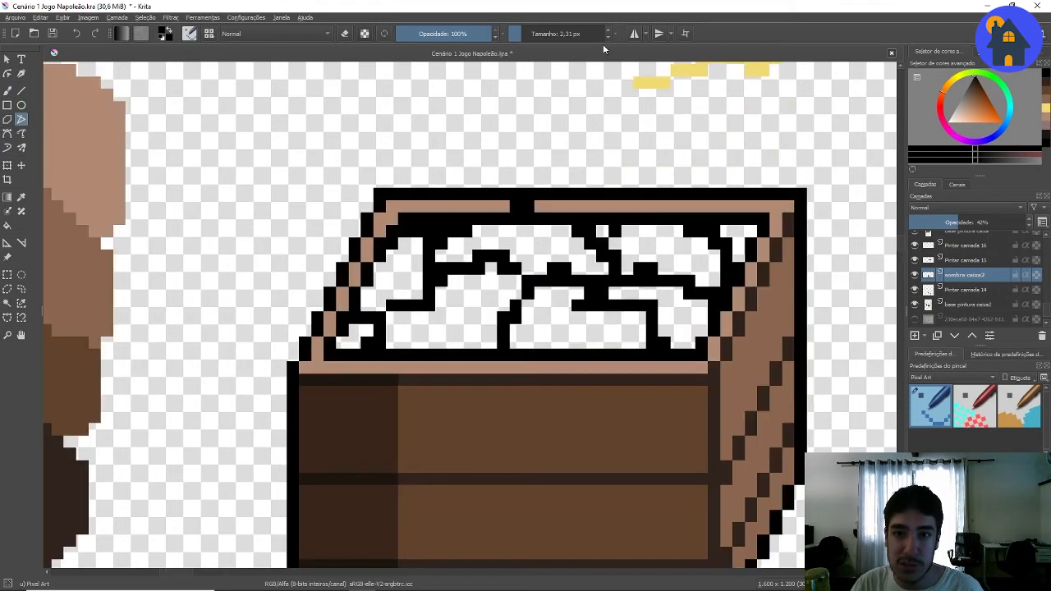
left_click(608, 37)
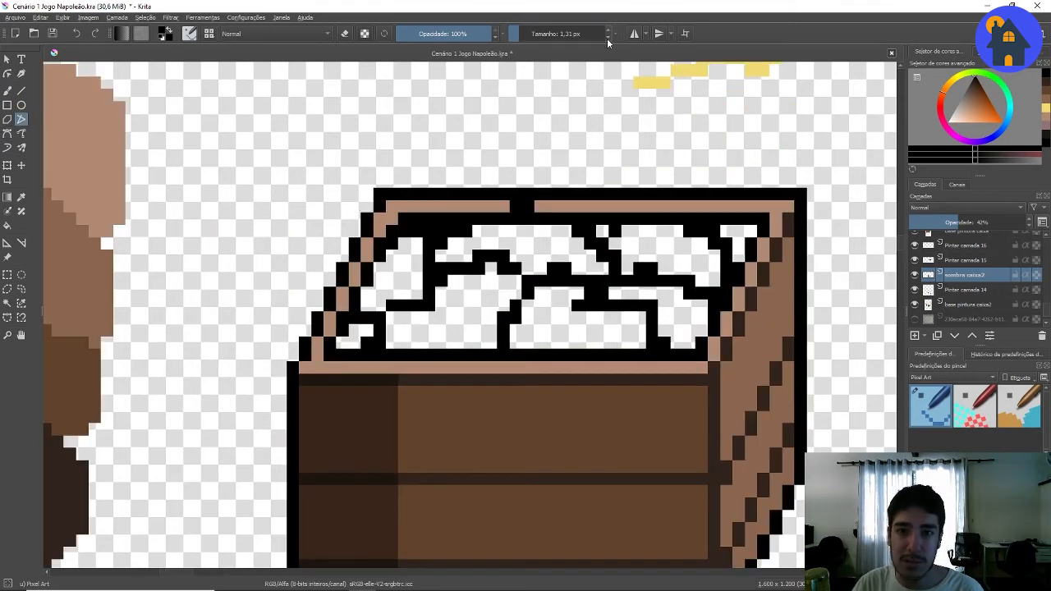
left_click(481, 202)
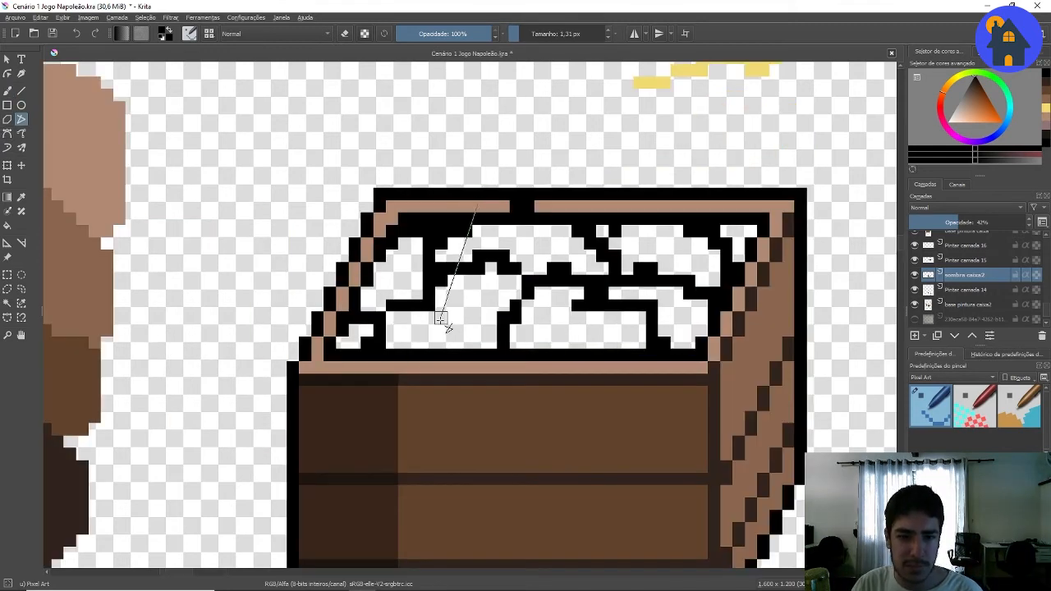
double_click(403, 375)
scroll(475, 265, "down", 2)
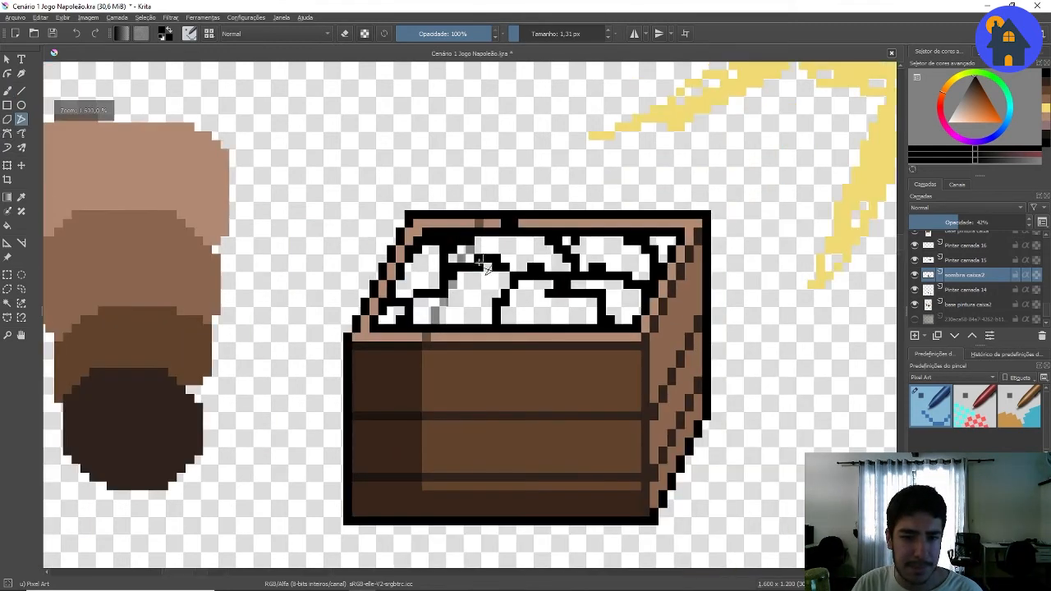
scroll(505, 262, "up", 1)
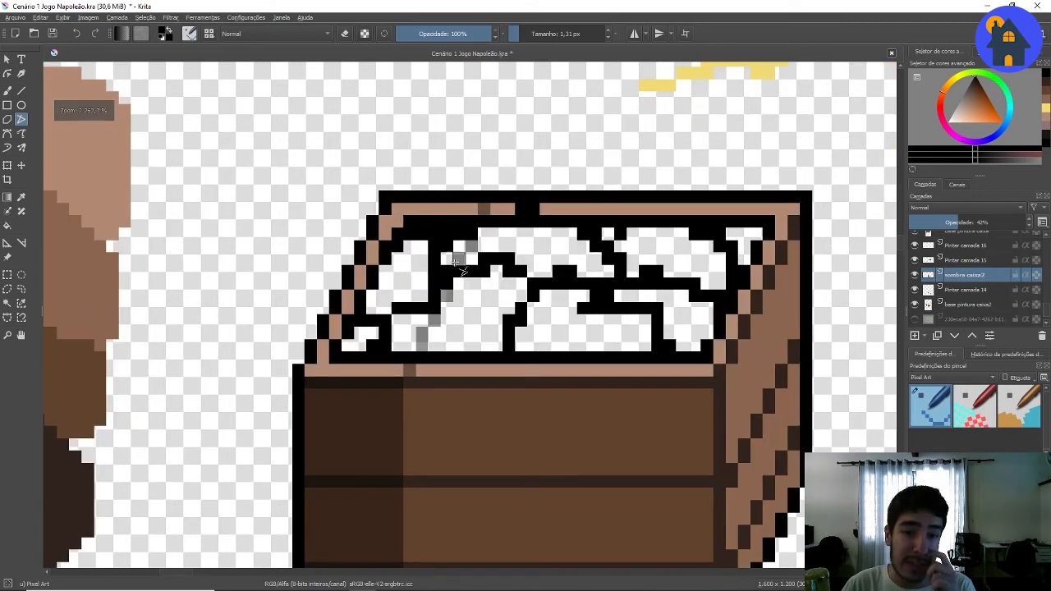
scroll(477, 272, "down", 2)
scroll(437, 288, "up", 1)
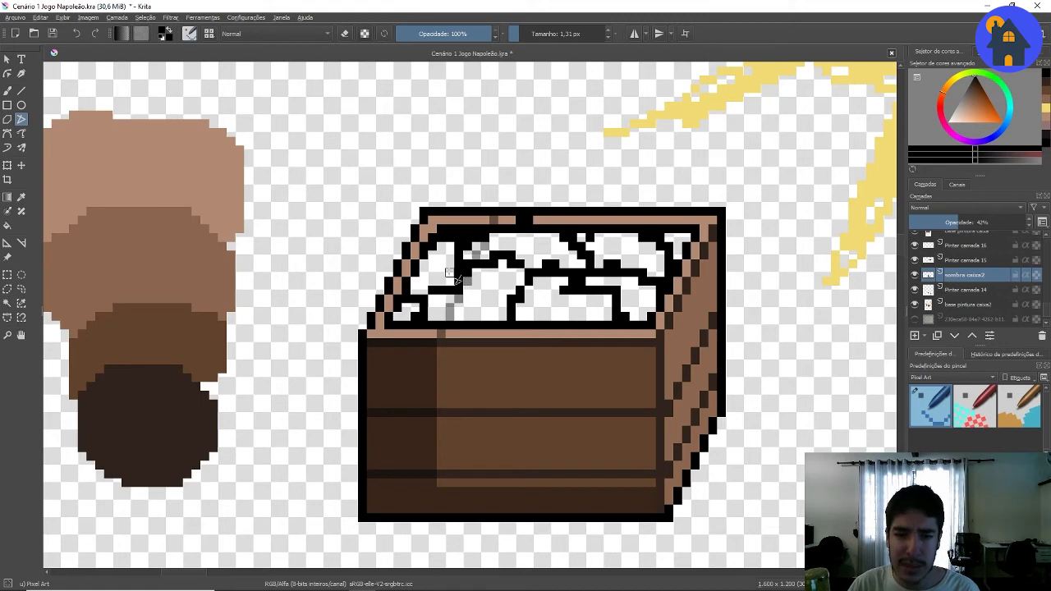
- Shade the upper-left cannonball inside the crate with the freehand brush on sombra caixa2
left_click(7, 90)
scroll(471, 248, "up", 3)
mouse_move(412, 267)
left_mouse_down()
mouse_move(386, 293)
mouse_move(411, 243)
mouse_move(387, 389)
left_mouse_up()
scroll(516, 203, "down", 1)
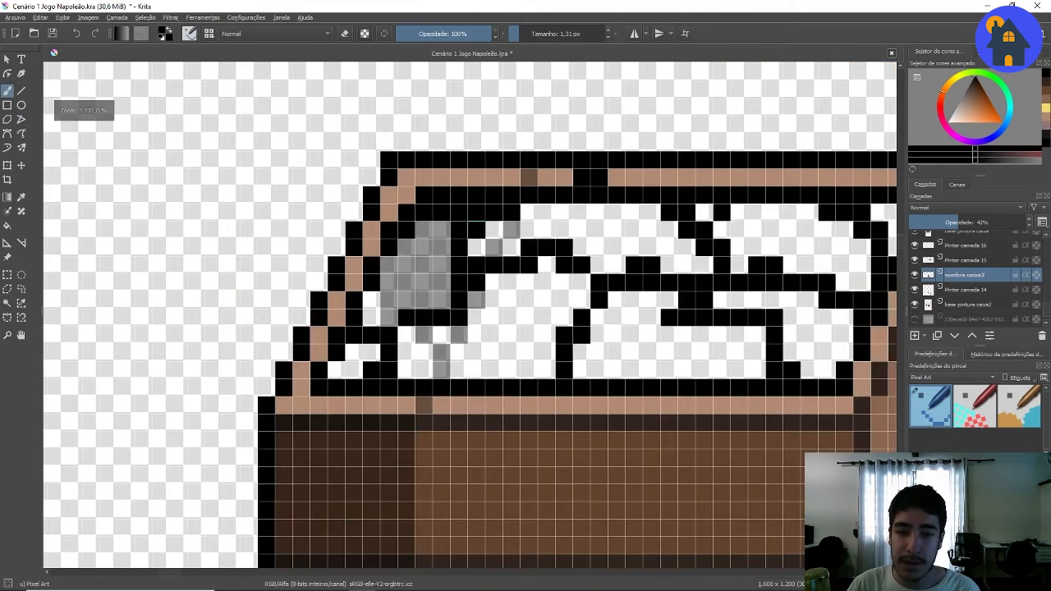
- Shade the lower-left cannonballs up to the diagonal shadow border and fill the small gaps beside the crate's left wall
scroll(370, 337, "up", 2)
scroll(544, 258, "down", 3)
mouse_move(541, 271)
left_mouse_down()
mouse_move(510, 305)
mouse_move(546, 273)
left_mouse_up()
scroll(457, 288, "up", 2)
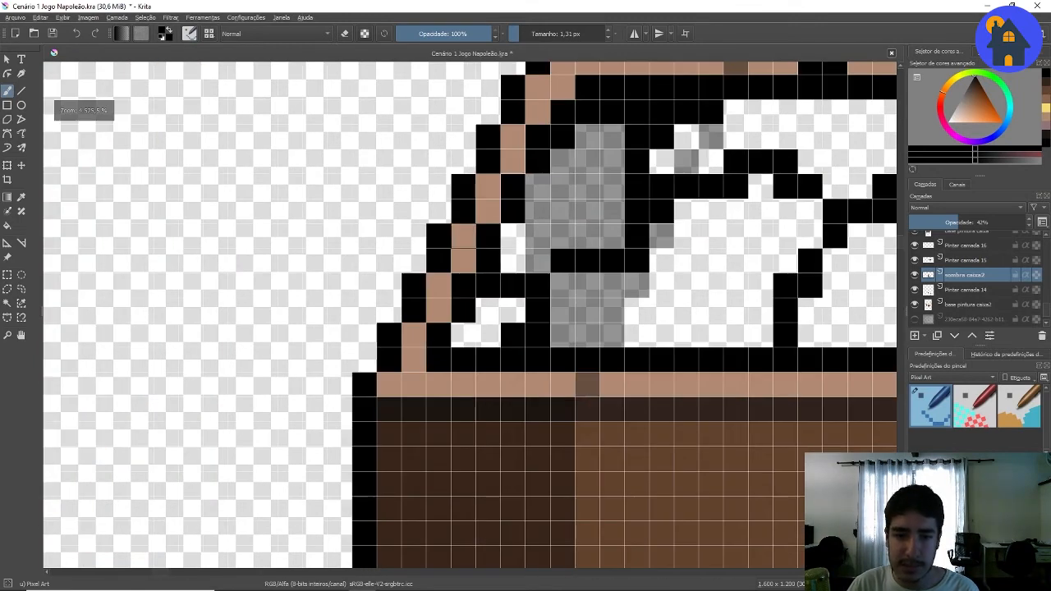
left_click(513, 311)
left_click_drag(513, 236, 513, 263)
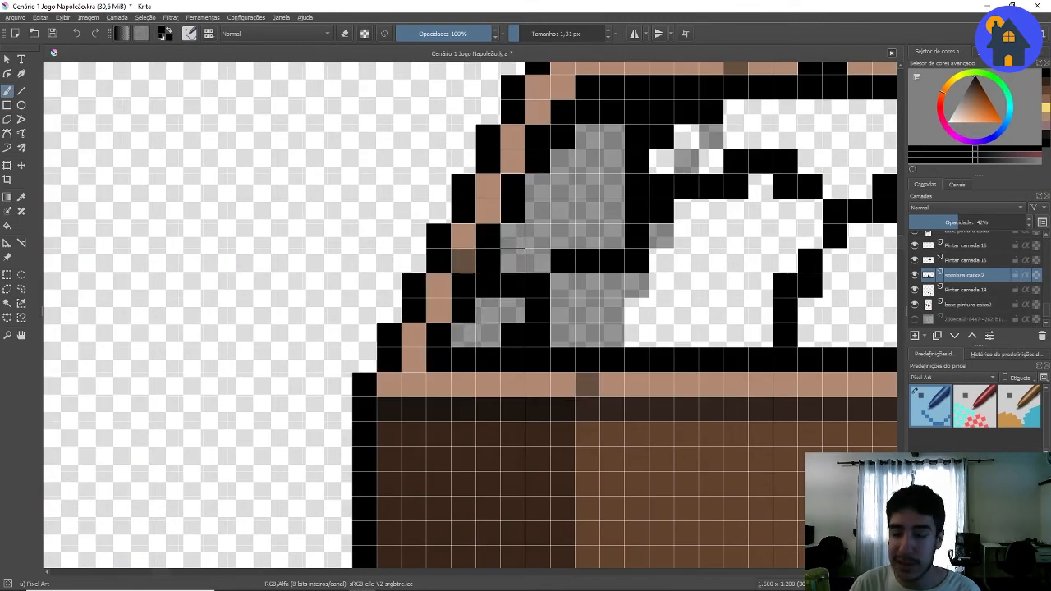
- Shade the crate's front rim up to the shadow border and the sloping left rim on sombra caixa2
scroll(452, 271, "down", 2)
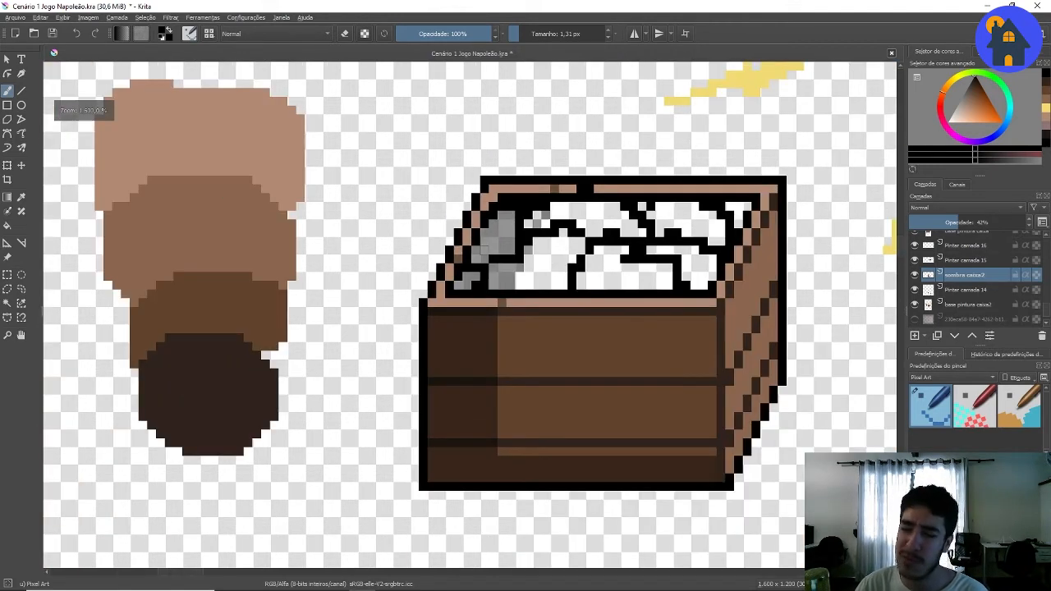
scroll(458, 276, "up", 2)
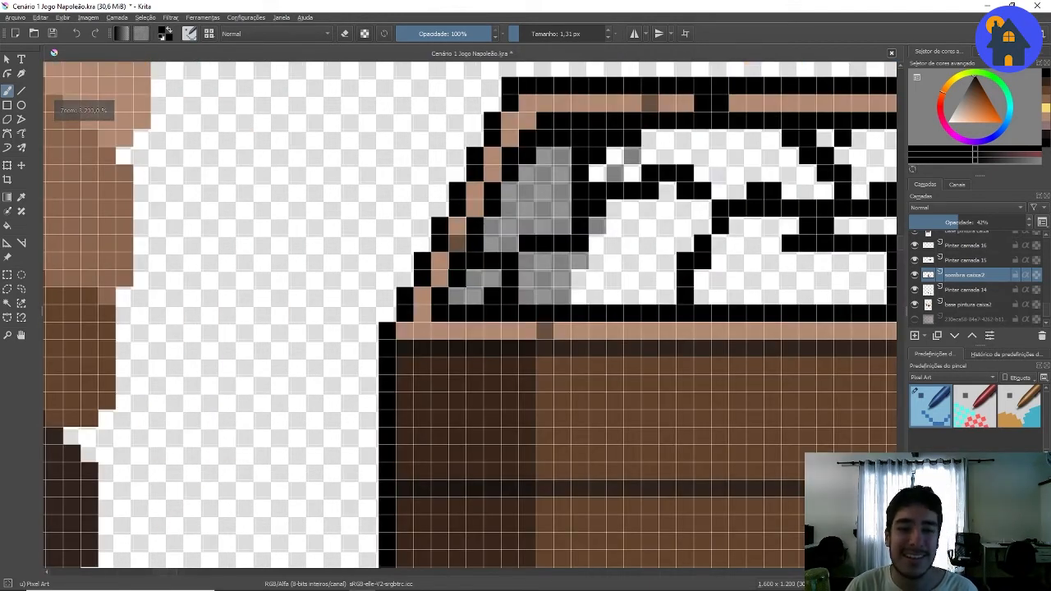
left_click_drag(402, 329, 546, 330)
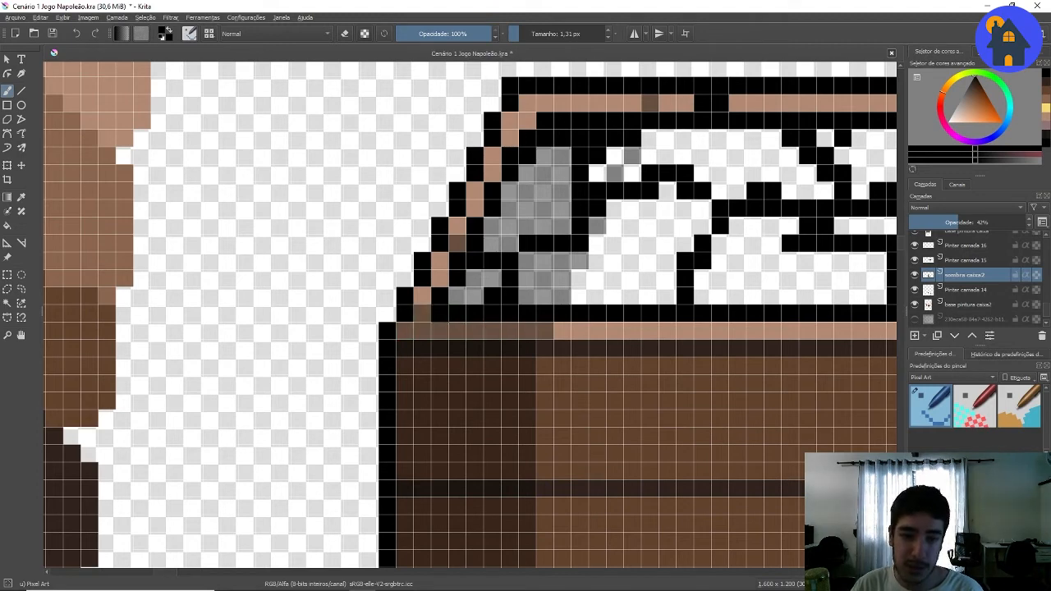
scroll(558, 394, "down", 1)
scroll(509, 336, "up", 1)
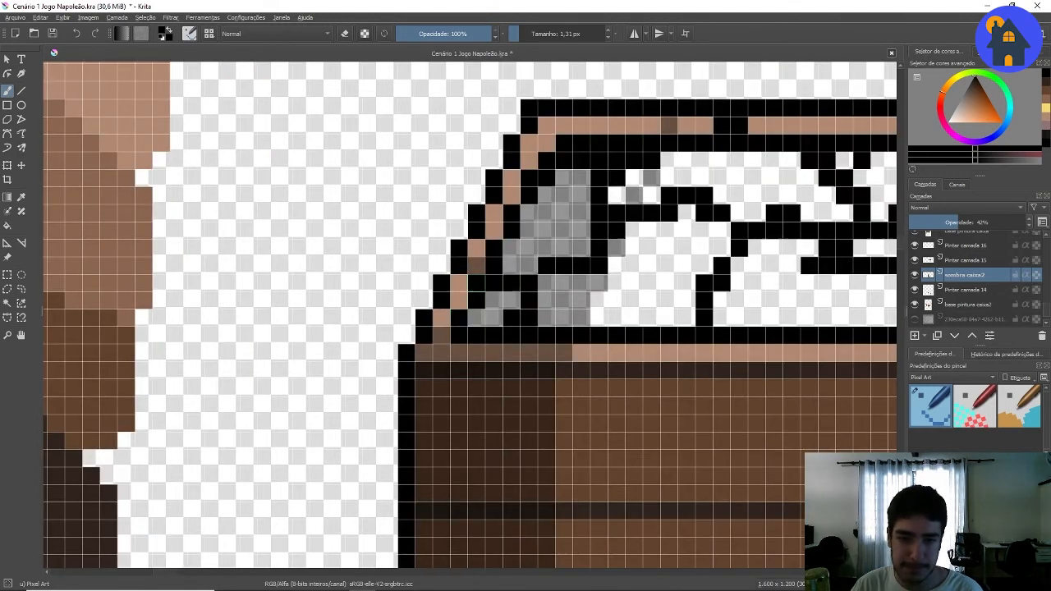
left_click_drag(477, 270, 442, 319)
- Examine the crate's overall shading against the sketched light source and the neighbouring objects
scroll(412, 354, "down", 4)
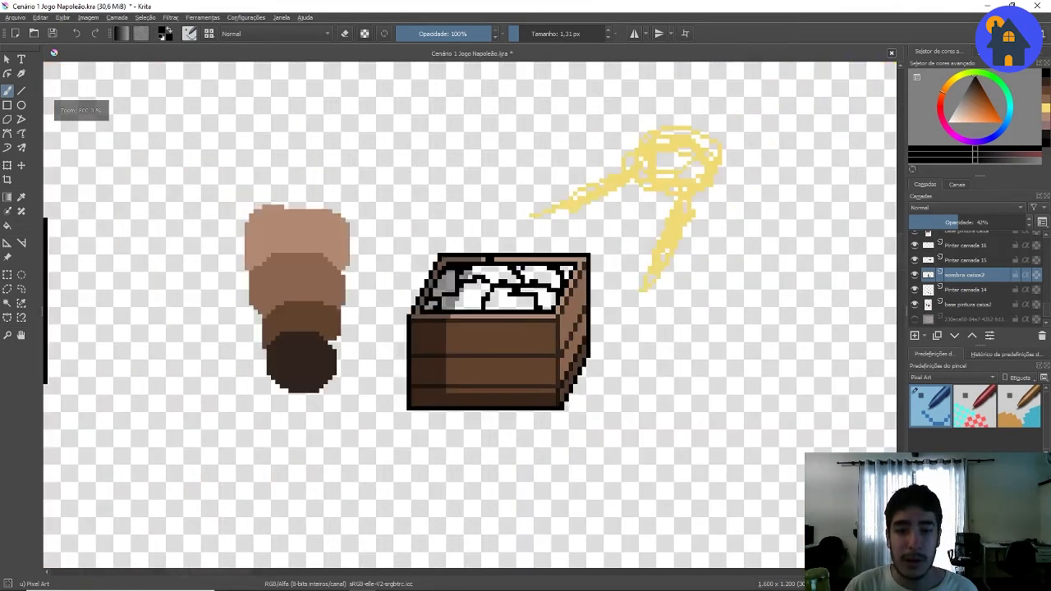
scroll(534, 351, "down", 1)
scroll(545, 316, "up", 1)
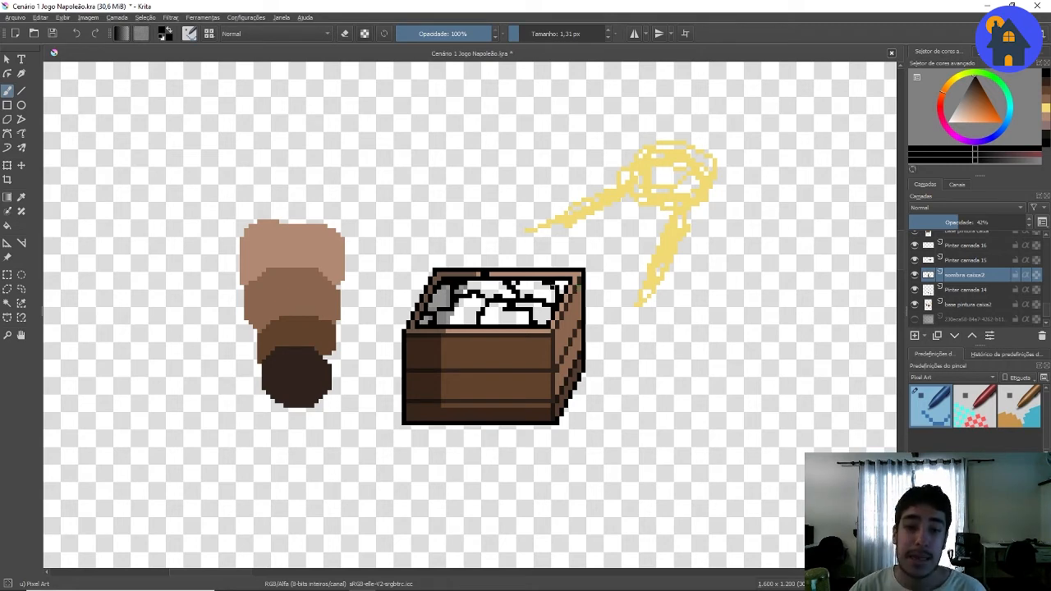
scroll(548, 351, "down", 2)
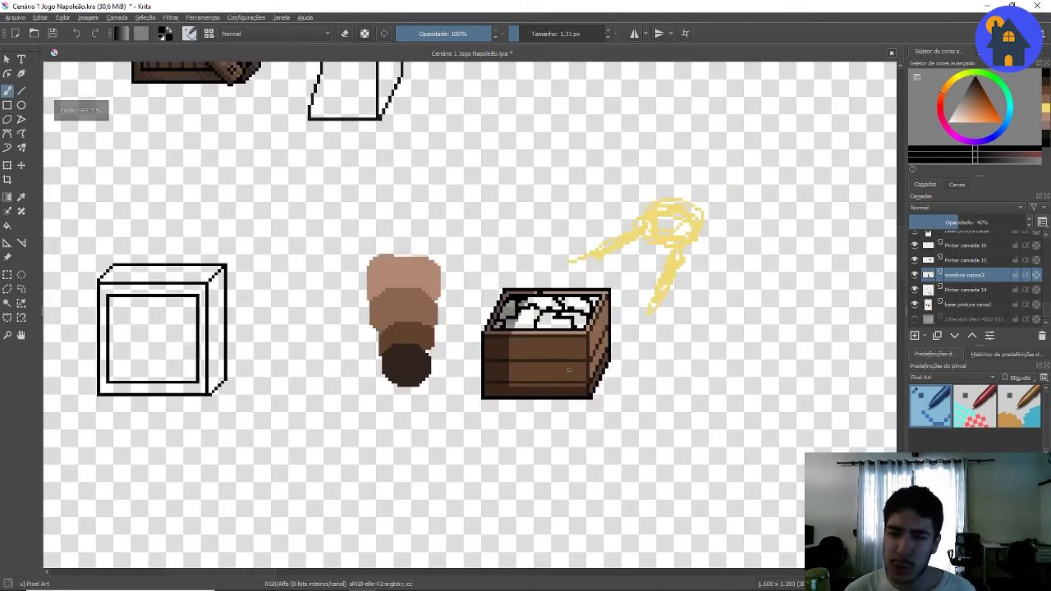
scroll(548, 340, "up", 3)
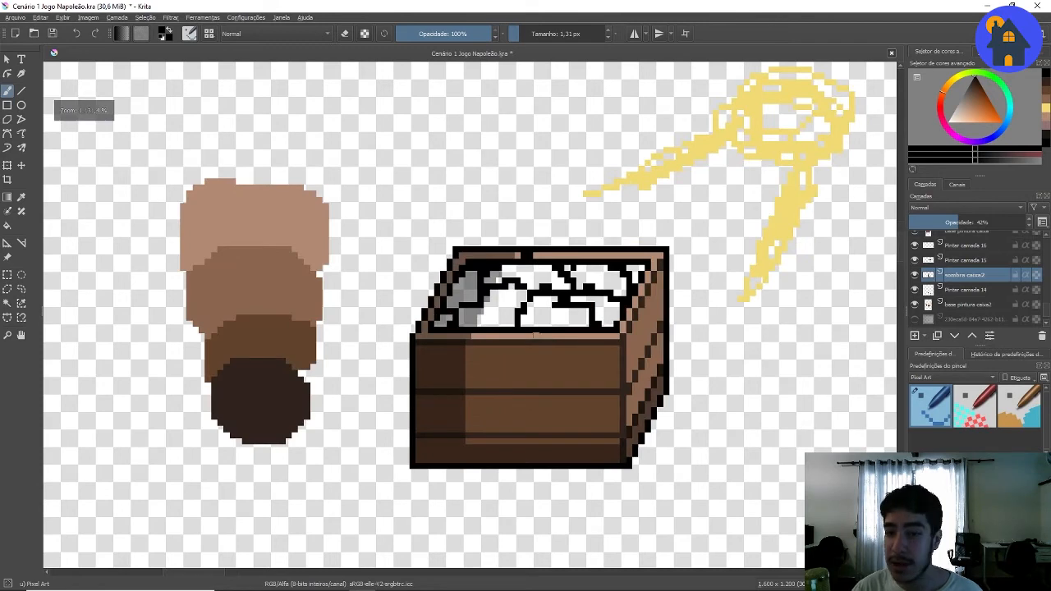
scroll(623, 336, "down", 1)
scroll(697, 345, "up", 1)
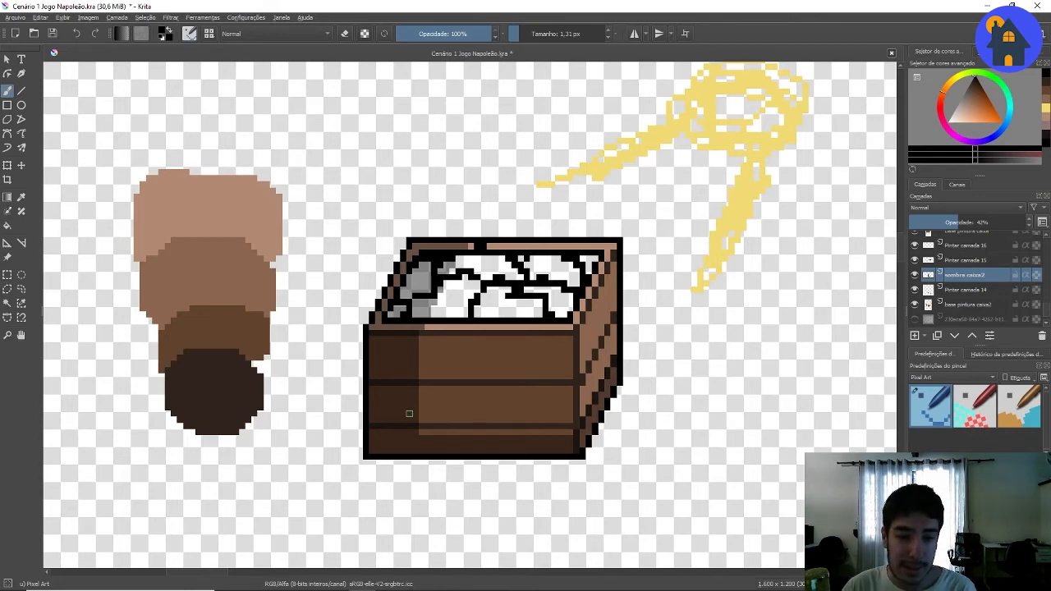
- Scatter single shadow pixels past the shadow's inner corner, around the front face's middle and bottom planks
scroll(409, 414, "up", 2)
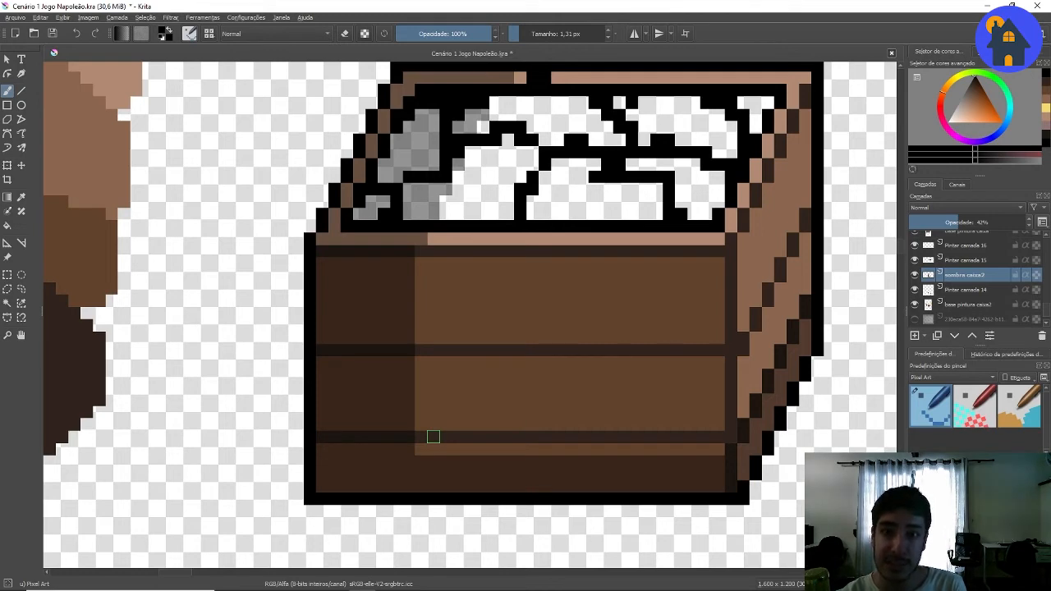
left_click(445, 448)
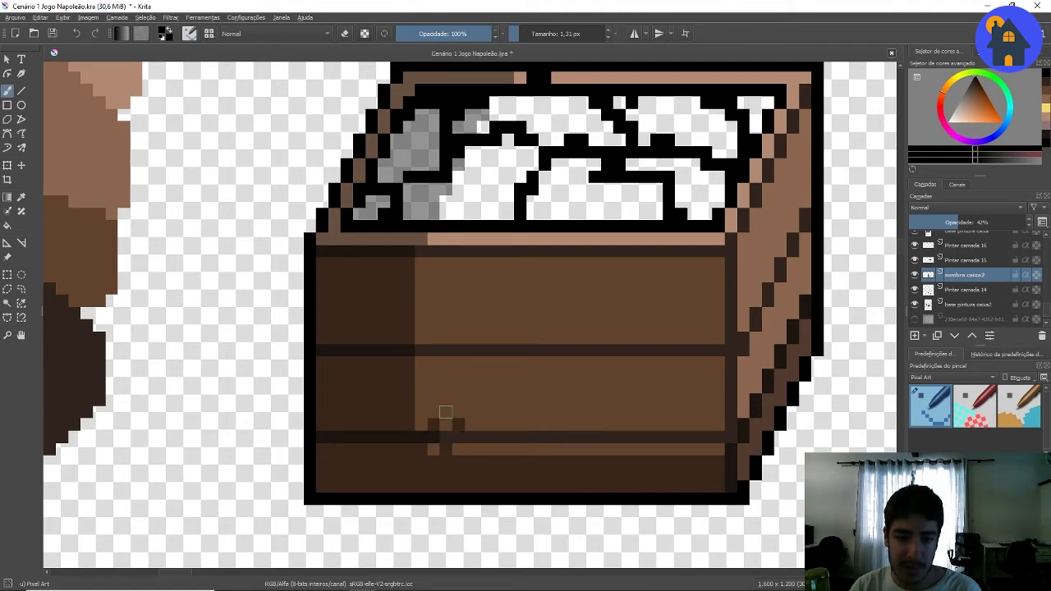
left_click(434, 375)
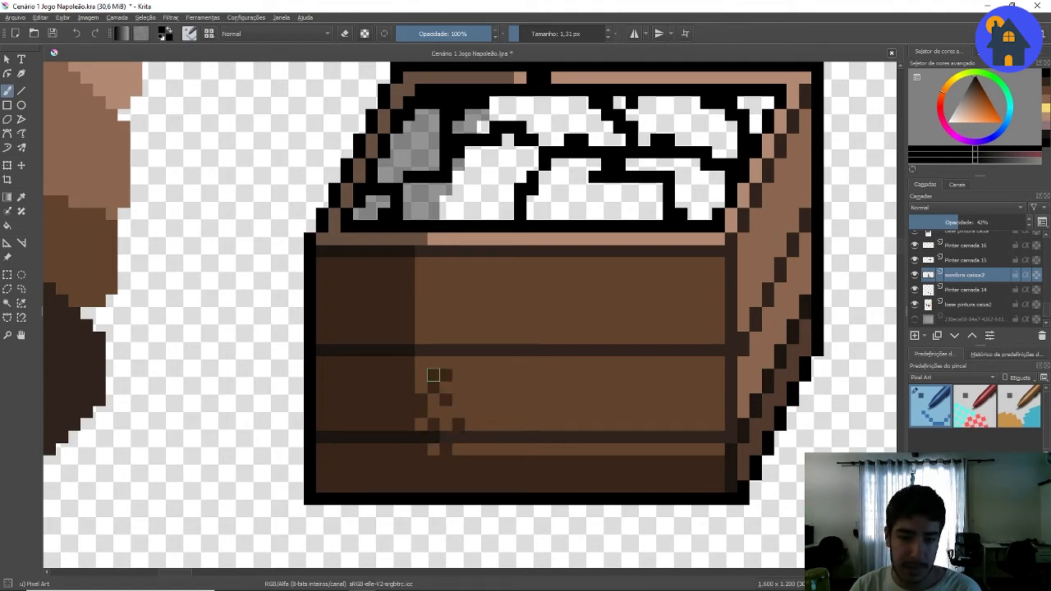
left_click(421, 363)
left_click(484, 450)
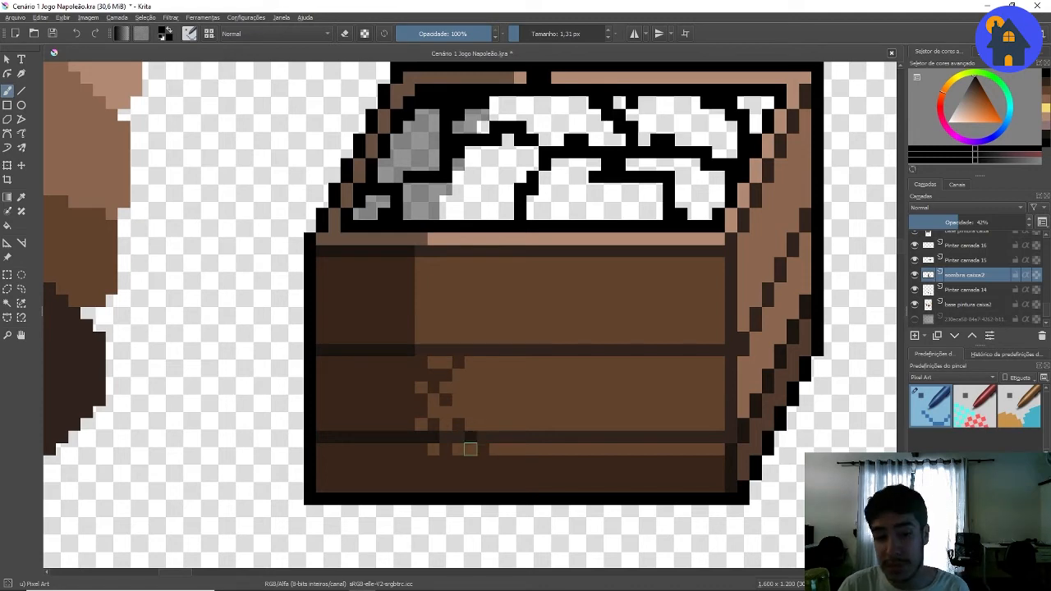
left_click(483, 425)
left_click(471, 425)
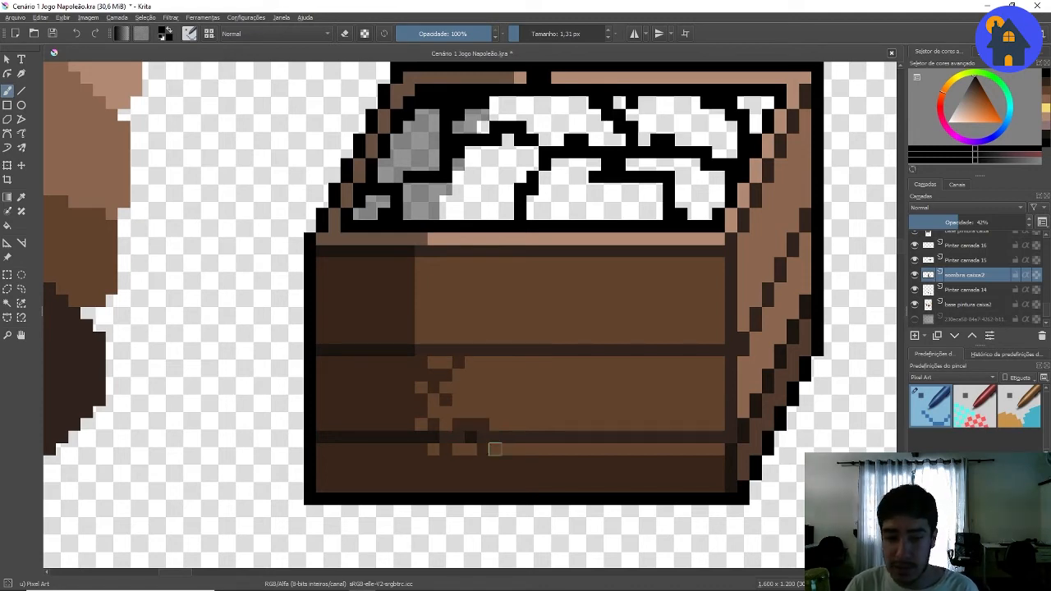
- Continue the dithering toward the middle of the bottom shadow edge and up the left shadow's border to the front rim
scroll(531, 365, "down", 1)
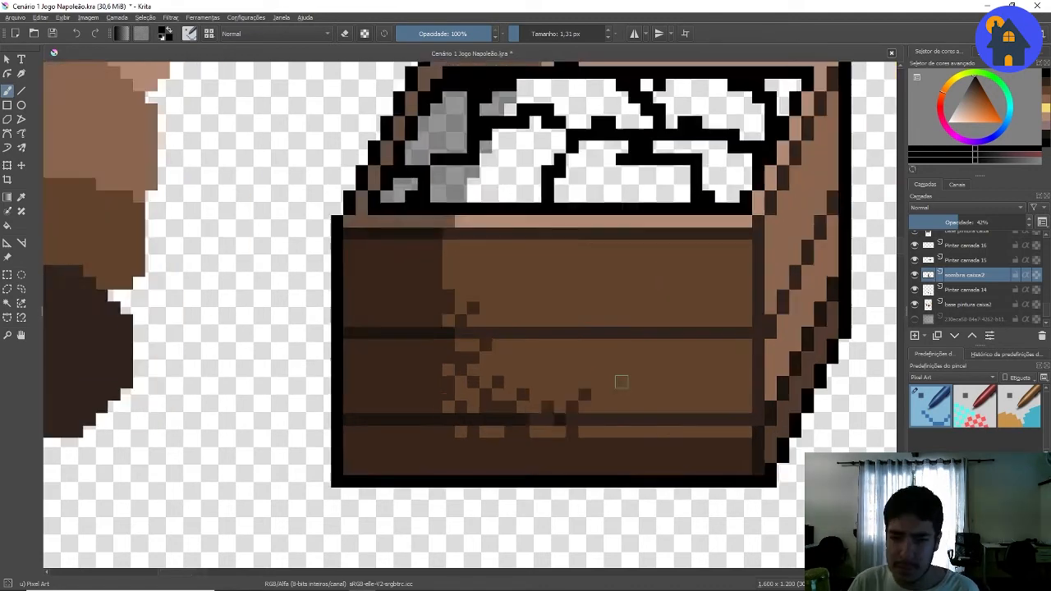
scroll(622, 377, "down", 1)
scroll(609, 411, "up", 1)
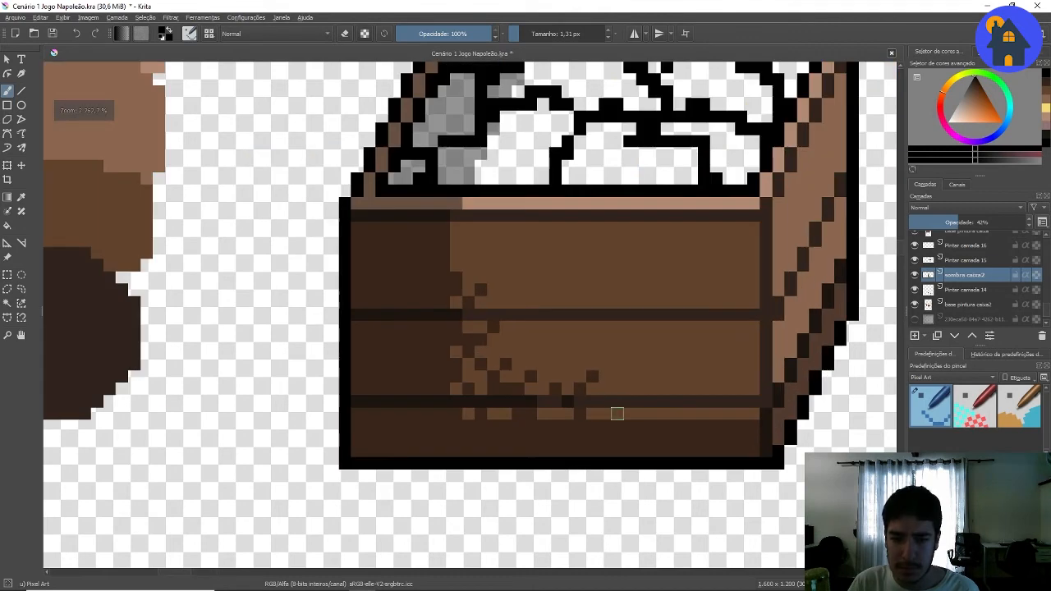
left_click(532, 364)
left_click(493, 278)
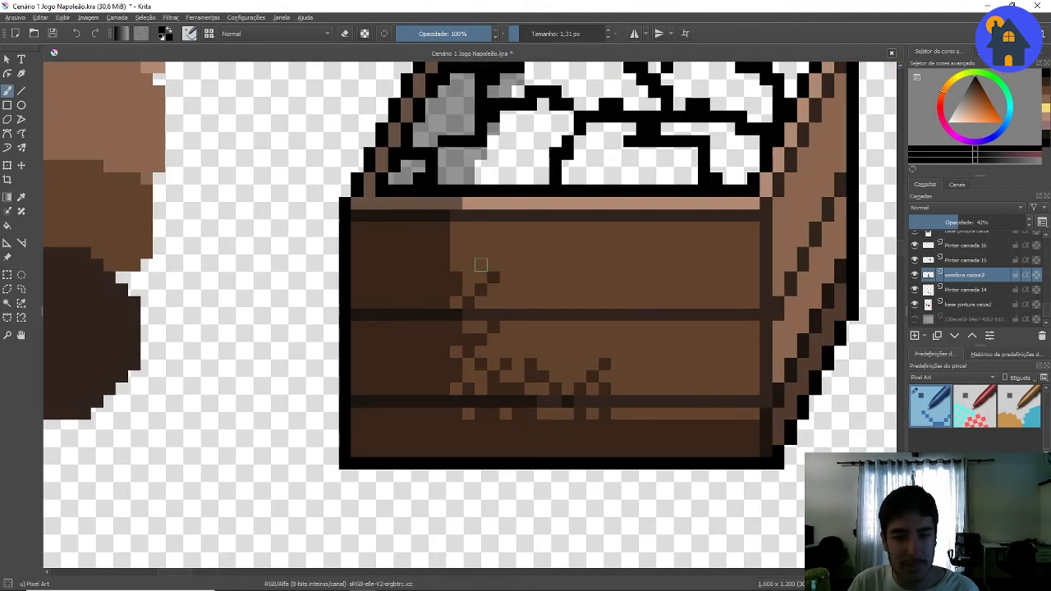
left_click(468, 241)
left_click(469, 206)
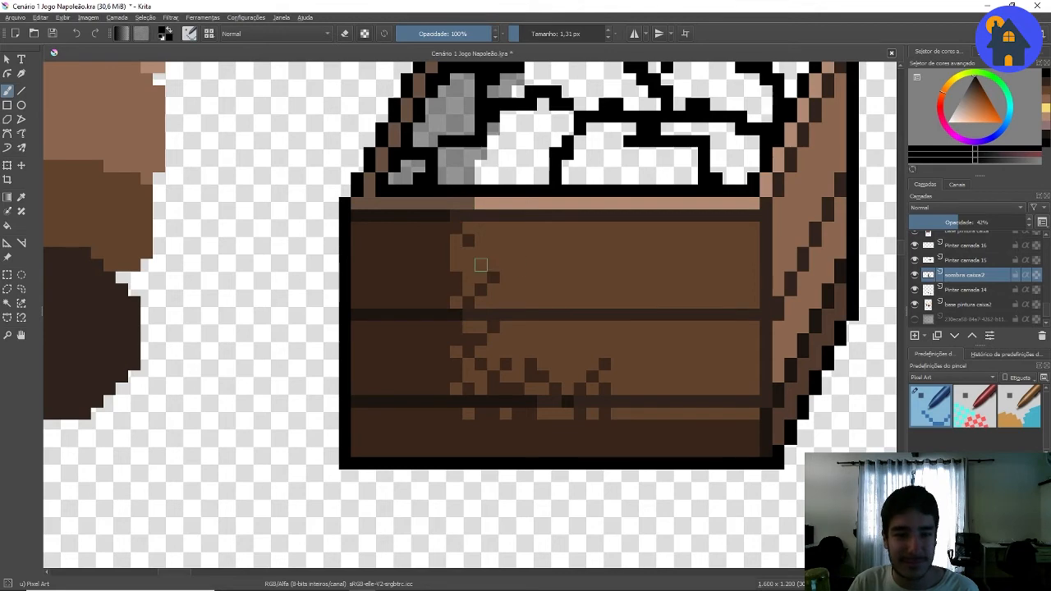
left_click(469, 265)
- Dither the shadow in the front face's lower-right corner and beside the left shadow on the top plank and rim
scroll(548, 235, "down", 4)
scroll(572, 235, "up", 3)
scroll(580, 312, "up", 1)
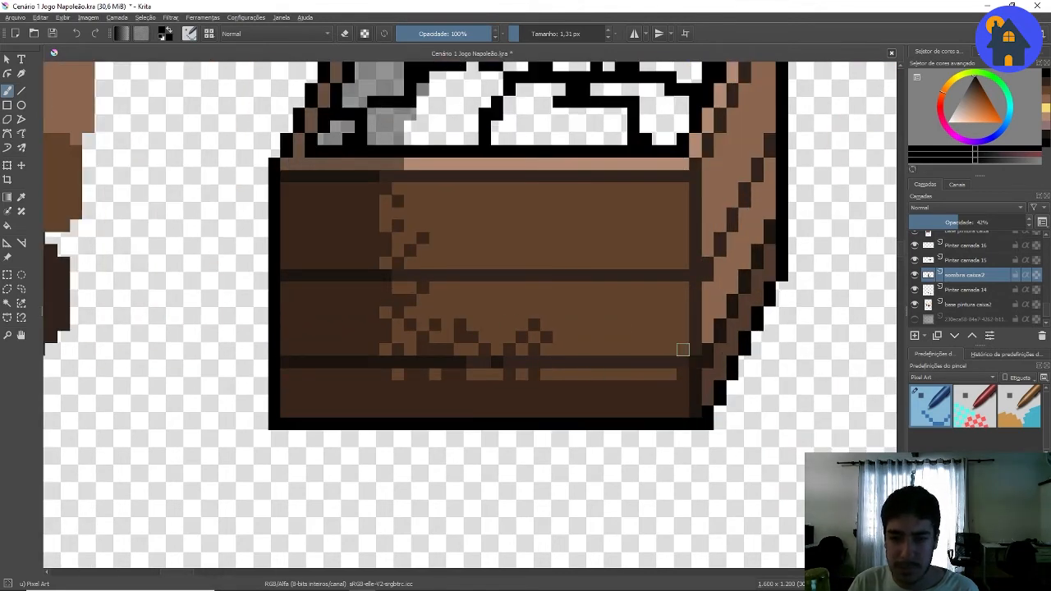
left_click_drag(684, 326, 670, 338)
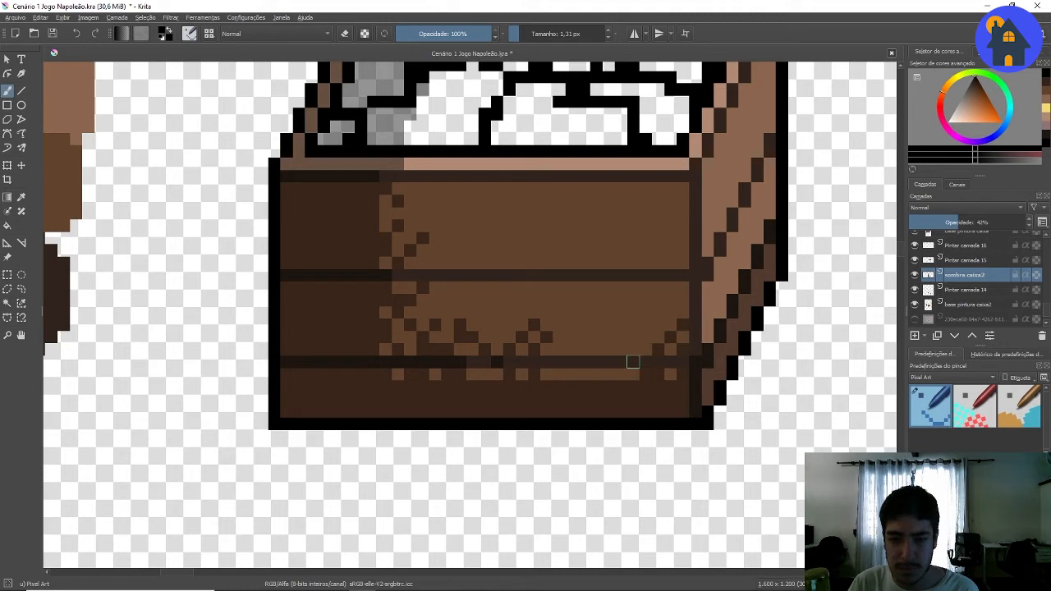
mouse_move(435, 189)
left_mouse_down()
mouse_move(411, 165)
mouse_move(436, 175)
mouse_move(460, 164)
left_mouse_up()
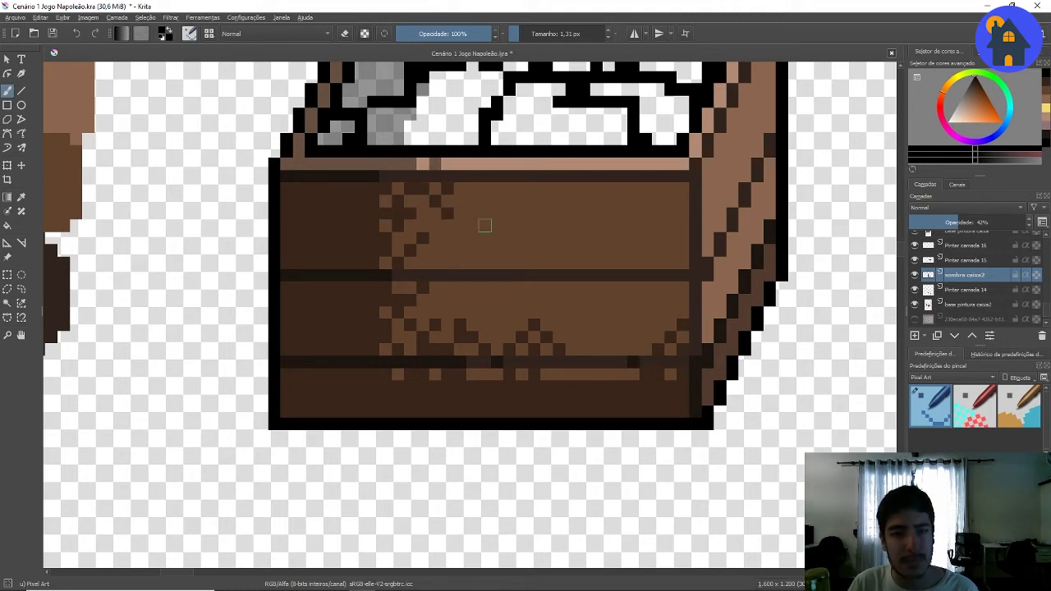
scroll(486, 226, "down", 1)
scroll(472, 226, "up", 1)
left_click(441, 225)
scroll(516, 288, "down", 1)
scroll(490, 244, "up", 1)
key("ctrl+z")
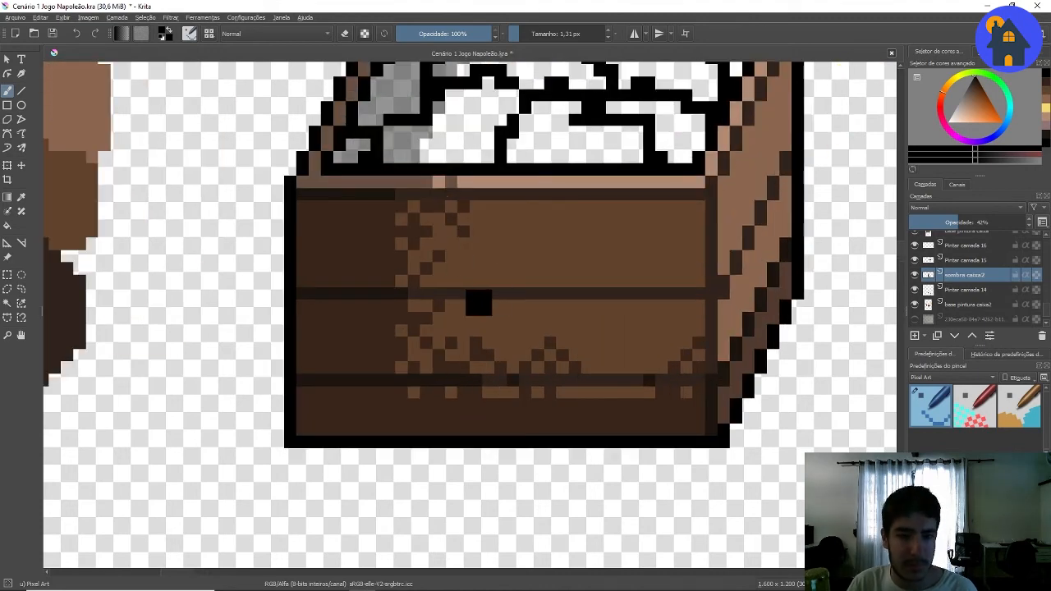
- Add scattered shadow pixels above the upper plank line near the left shadow and along the centre of the bottom shadow edge
left_click(439, 280)
left_click(451, 269)
scroll(563, 335, "down", 1)
scroll(572, 358, "up", 1)
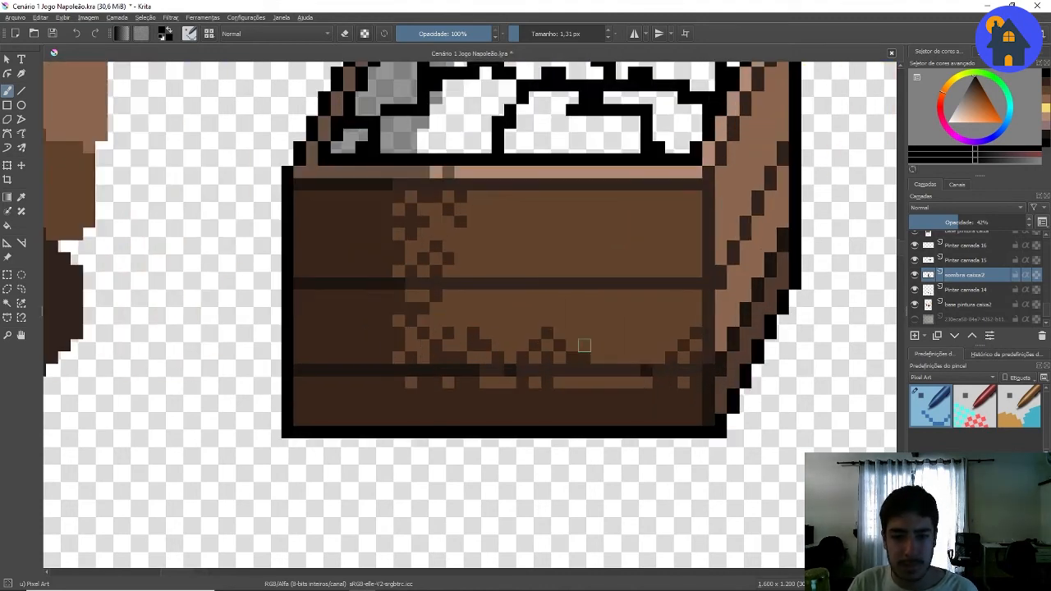
left_click(535, 321)
left_click_drag(585, 370, 634, 383)
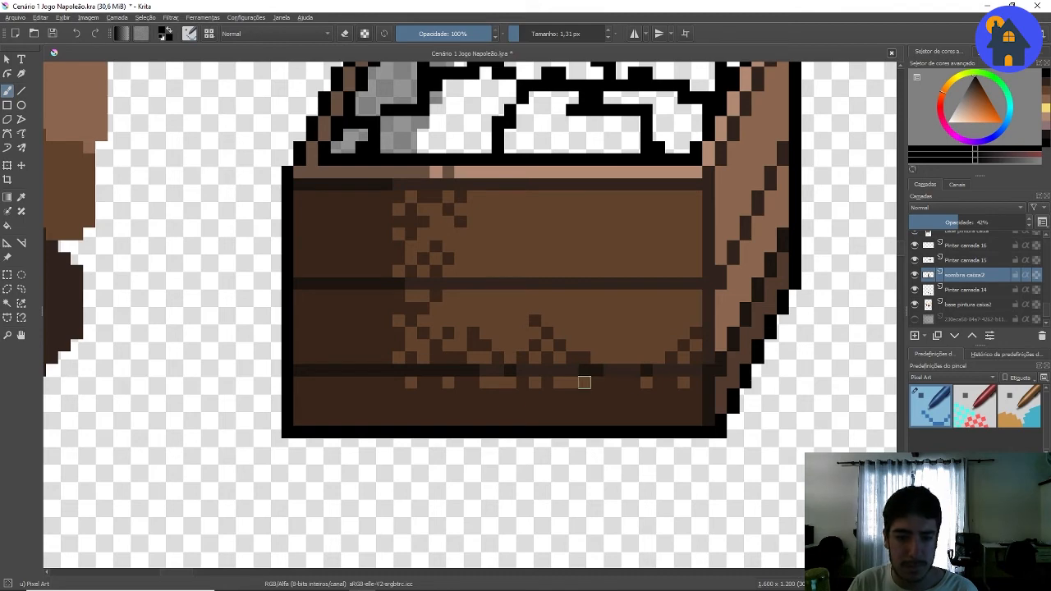
scroll(622, 321, "down", 3)
scroll(586, 335, "up", 2)
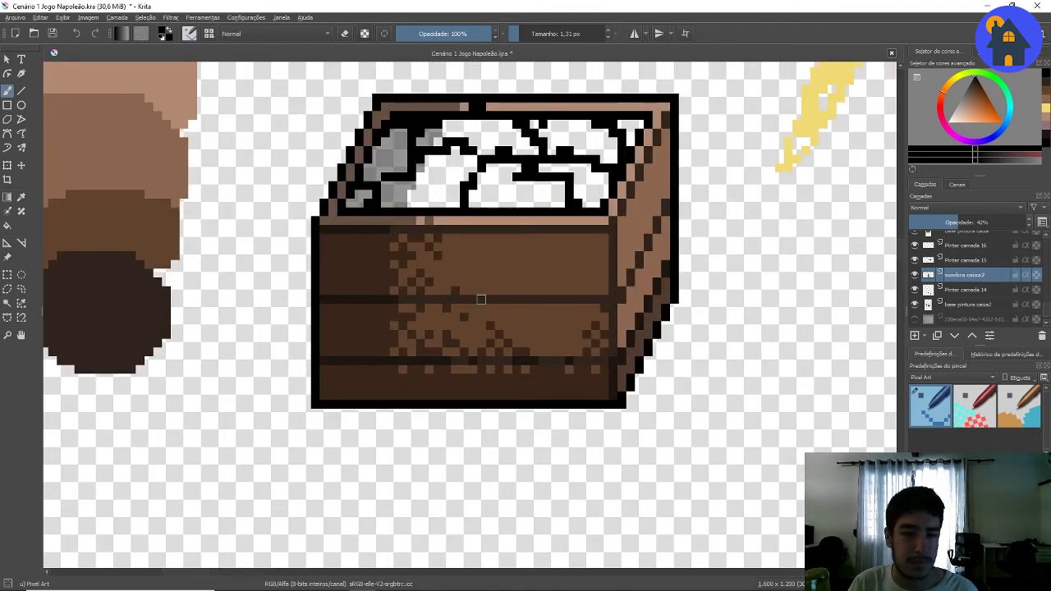
scroll(527, 292, "down", 1)
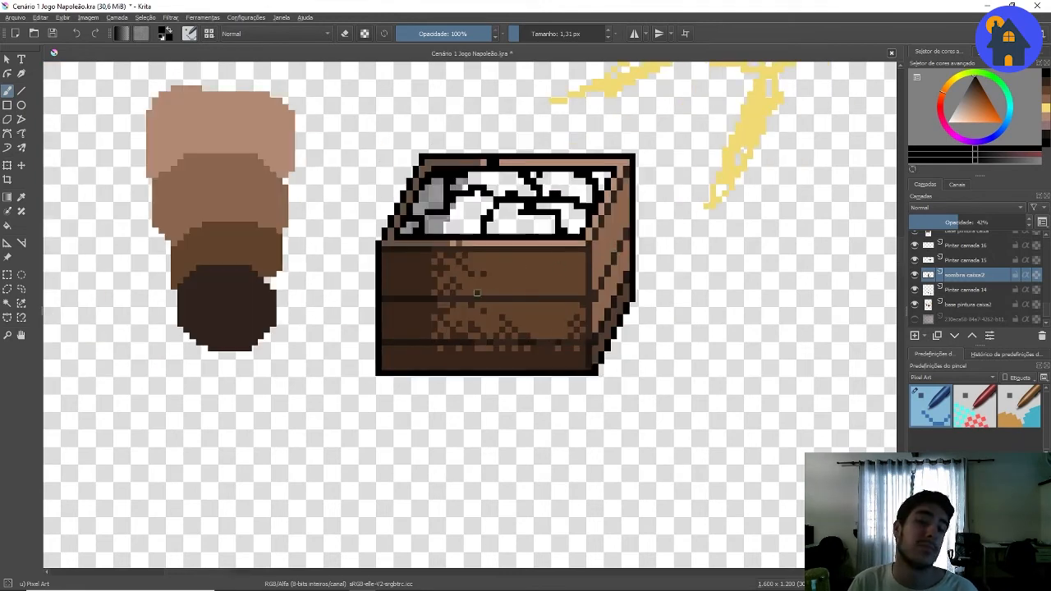
- Dither the shadow edges on the crate's side planks and on the cannonballs next to the diagonal shadow border
scroll(477, 292, "up", 2)
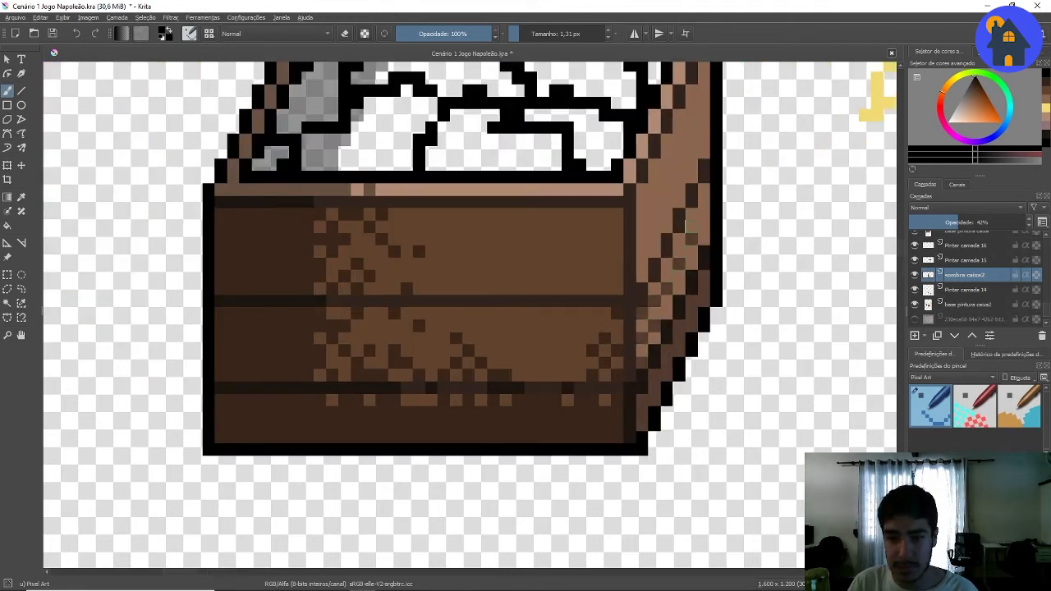
left_click(576, 228)
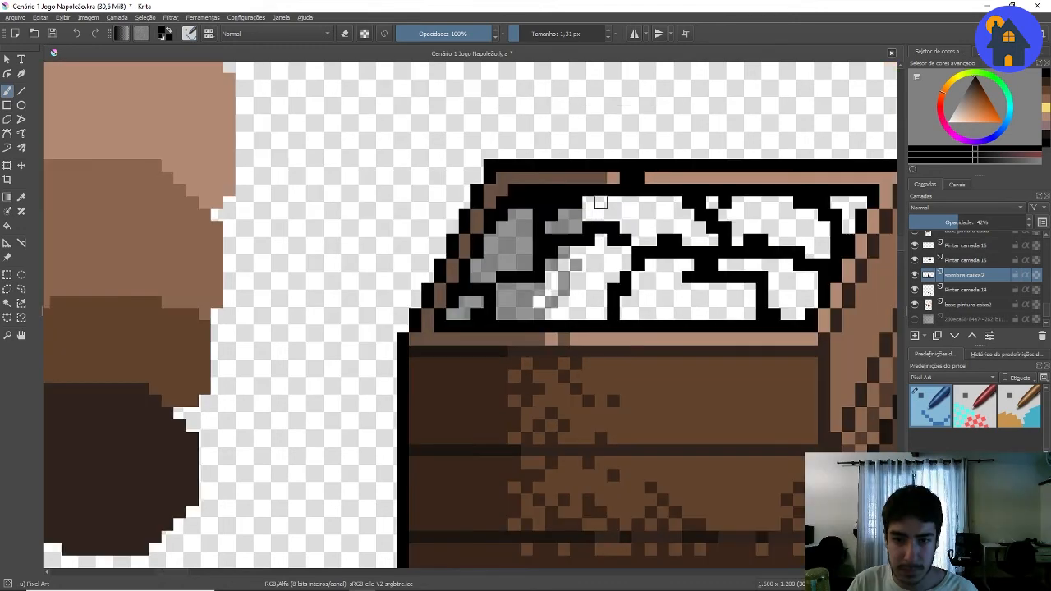
left_click_drag(589, 203, 601, 204)
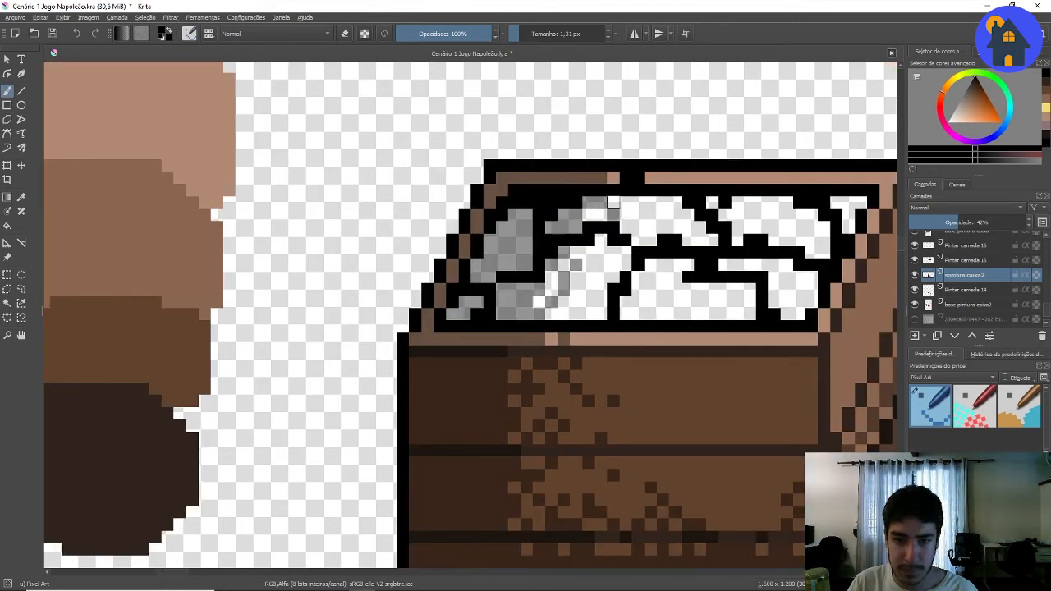
scroll(626, 203, "down", 2)
scroll(523, 315, "up", 1)
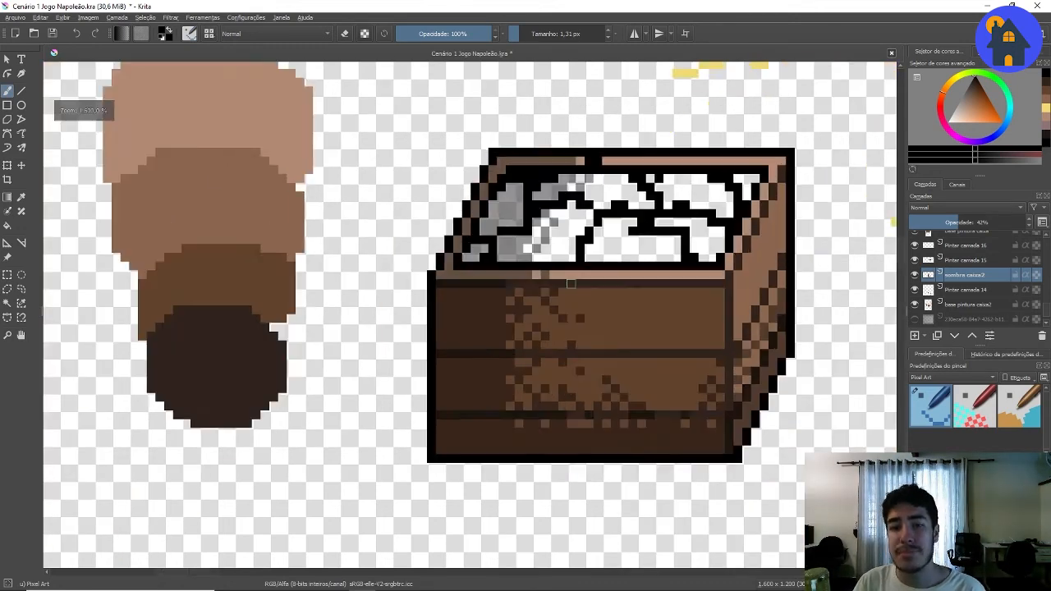
- Switch the brush to eraser mode and erase scattered single pixels from the left shadow and the bottom plank's left part
scroll(524, 315, "up", 3)
key("e")
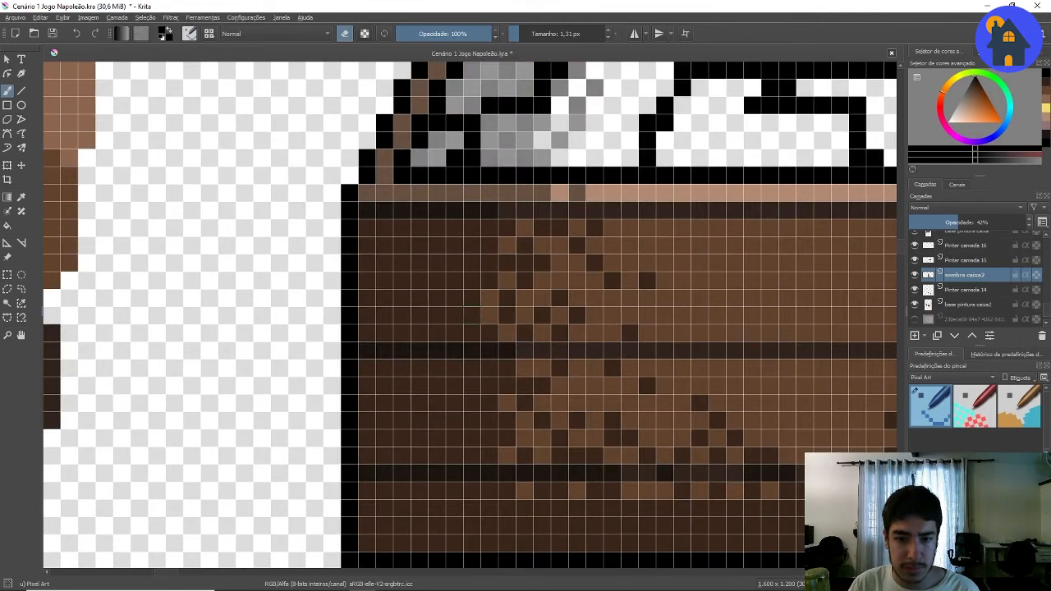
scroll(454, 281, "down", 2)
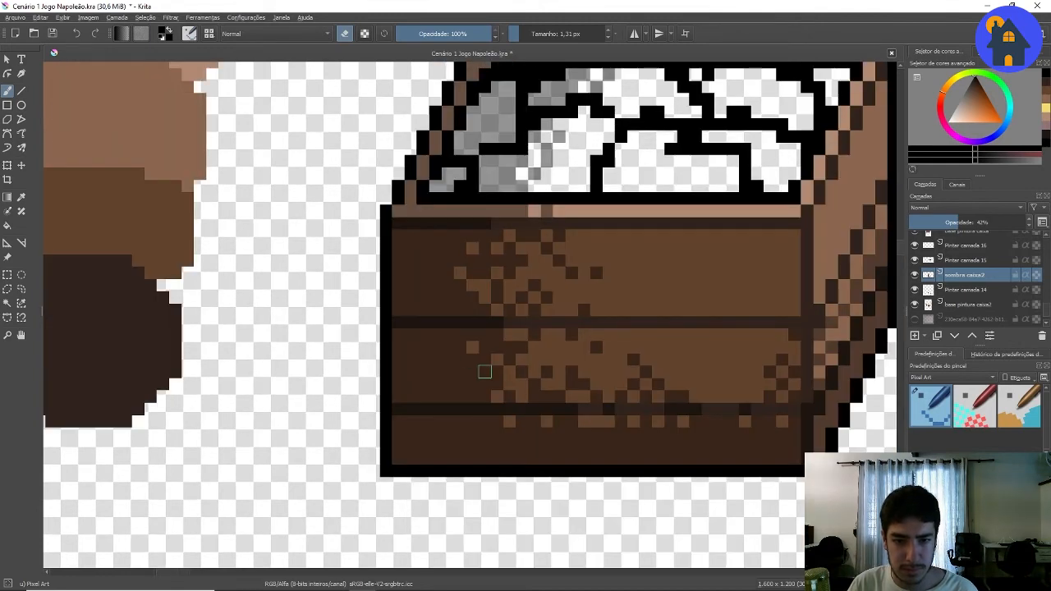
left_click(523, 434)
left_click(535, 447)
left_click(485, 423)
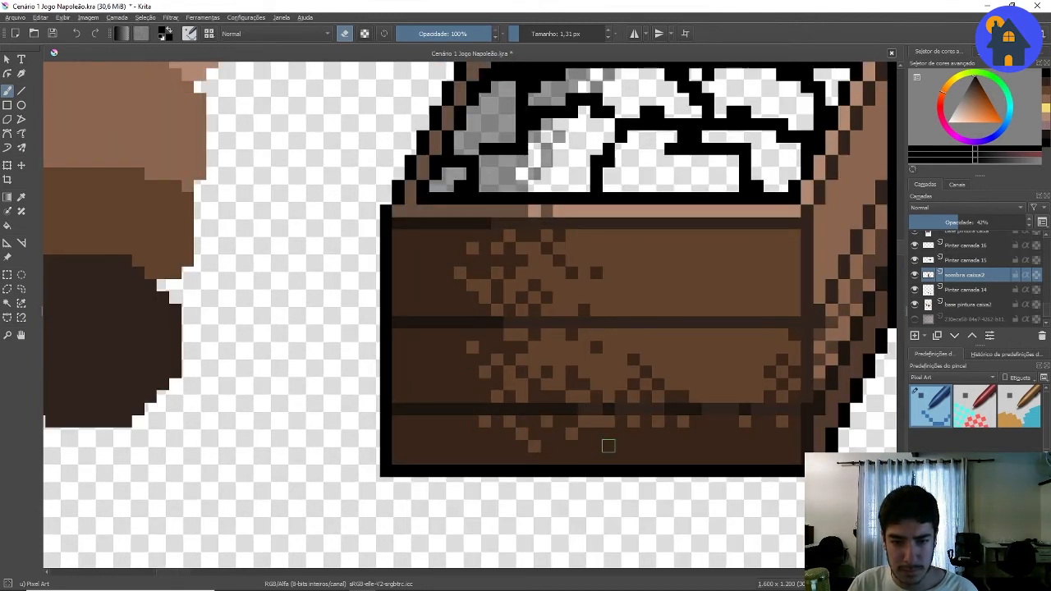
- Erase isolated shadow pixels along the rest of the bottom plank toward its right end
left_click(608, 435)
left_click(647, 435)
left_click(696, 435)
left_click(671, 447)
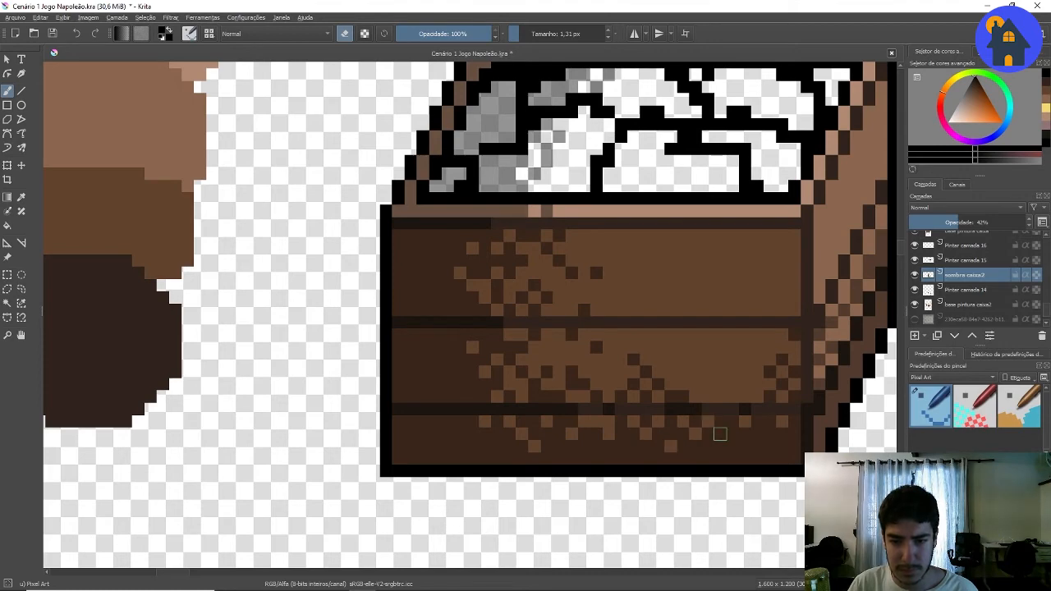
left_click(720, 434)
left_click(759, 435)
scroll(579, 353, "down", 4)
scroll(592, 355, "up", 2)
scroll(513, 312, "down", 2)
scroll(528, 281, "up", 2)
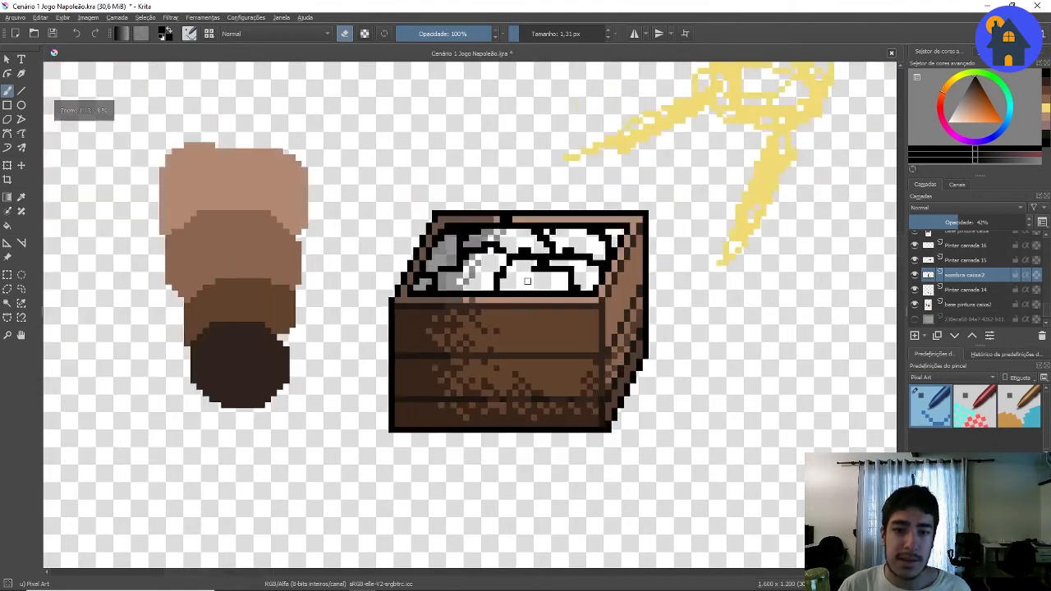
scroll(527, 281, "down", 2)
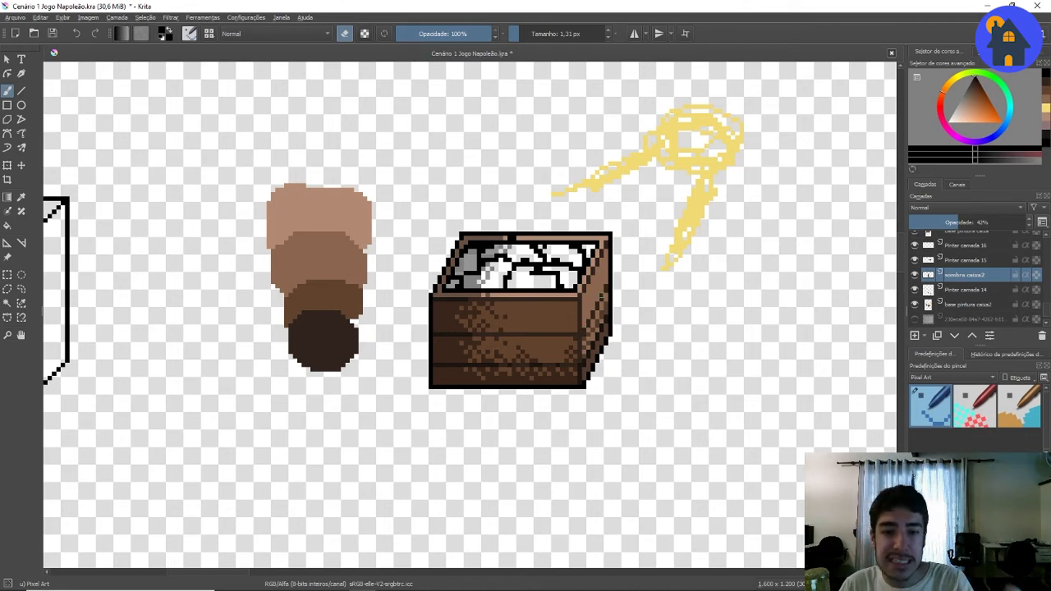
scroll(583, 283, "up", 2)
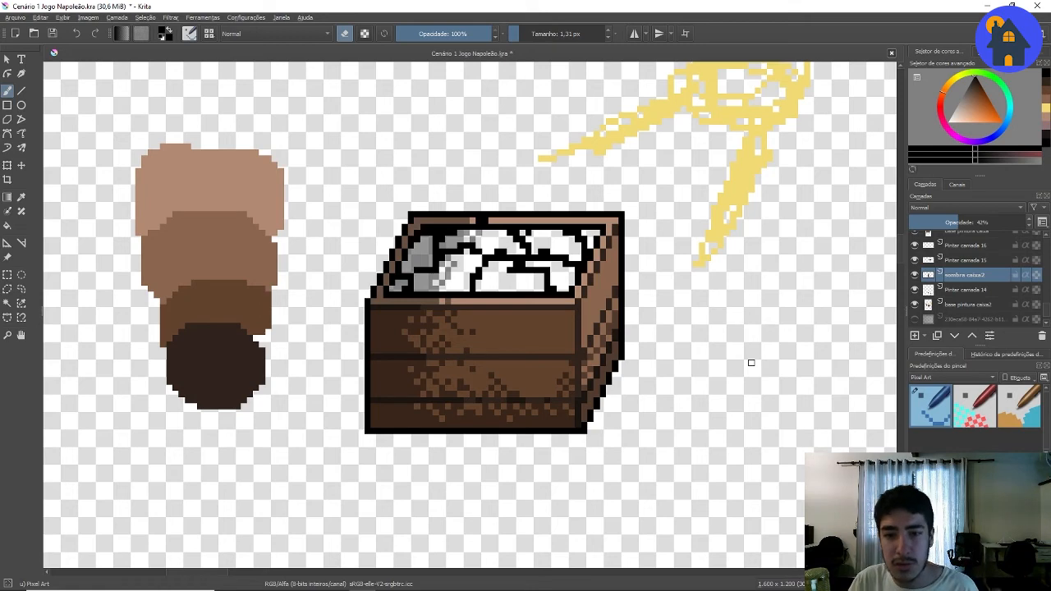
scroll(625, 292, "down", 1)
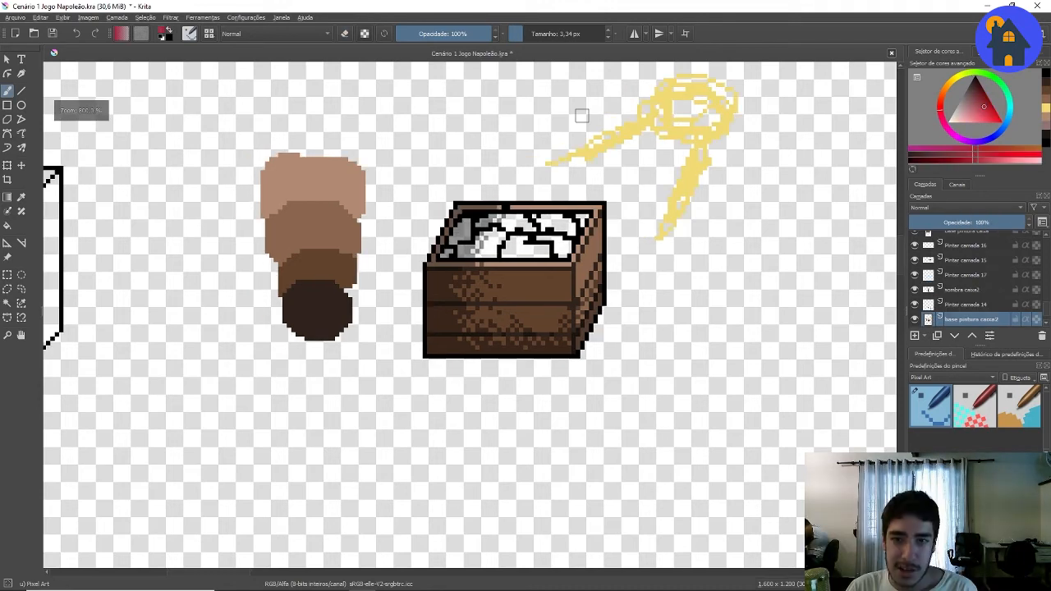
- Paint a crimson red colour swatch above the brown swatches on the base pintura caixa2 layer
scroll(591, 148, "down", 2)
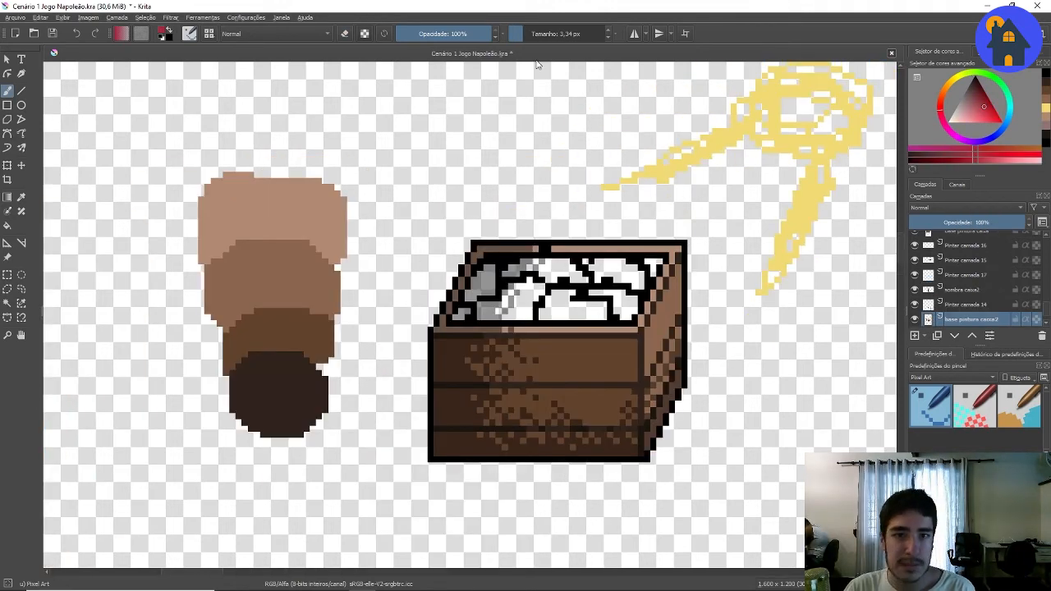
scroll(383, 364, "down", 2)
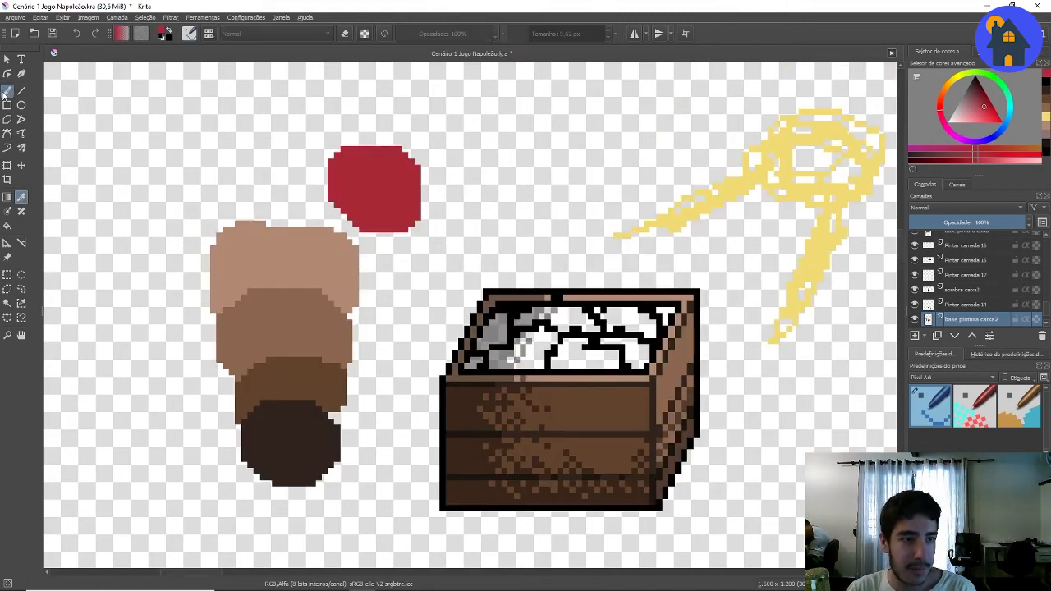
scroll(596, 342, "up", 2)
- Paint the round objects inside the crate crimson red on the base pintura caixa2 layer with a 3.74 px brush
left_click(524, 34)
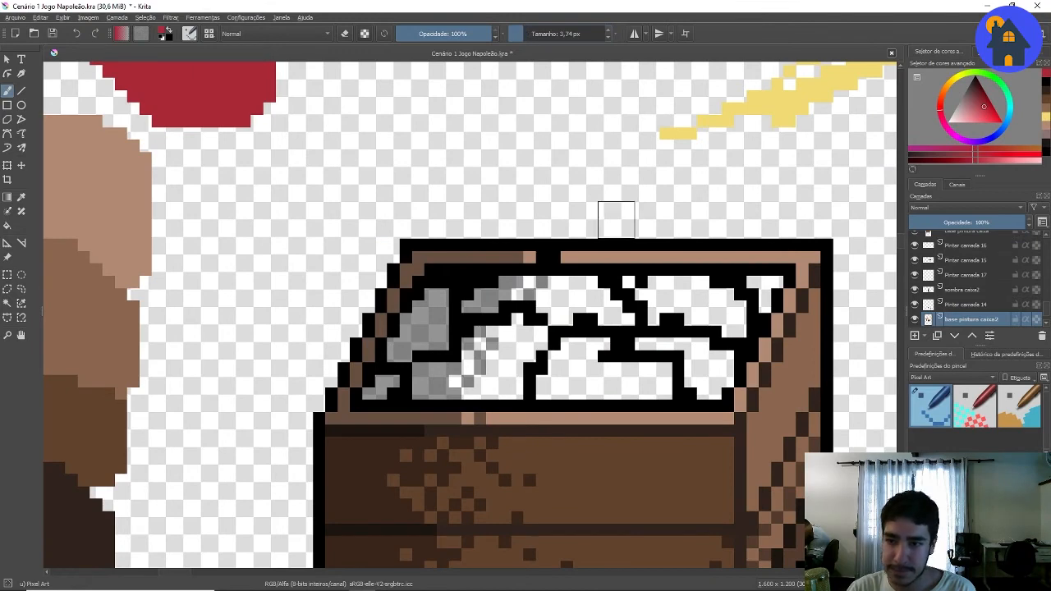
scroll(608, 339, "down", 1)
scroll(631, 342, "up", 1)
scroll(631, 342, "up", 1)
scroll(810, 329, "down", 1)
left_click(915, 320)
left_click(915, 320)
mouse_move(671, 325)
left_mouse_down()
mouse_move(632, 305)
mouse_move(522, 362)
mouse_move(472, 284)
mouse_move(427, 321)
mouse_move(415, 358)
mouse_move(550, 285)
mouse_move(686, 342)
mouse_move(550, 348)
mouse_move(698, 359)
mouse_move(723, 336)
mouse_move(526, 347)
mouse_move(514, 360)
mouse_move(386, 361)
left_mouse_up()
scroll(496, 312, "up", 1)
scroll(550, 305, "down", 2)
scroll(692, 338, "up", 1)
mouse_move(649, 273)
left_mouse_down()
mouse_move(674, 298)
mouse_move(674, 274)
mouse_move(712, 311)
mouse_move(699, 261)
mouse_move(754, 280)
left_mouse_up()
- Fill the leftover unpainted pixels in the corners of the crate's opening with a 1.03 px brush, colouring the upper-right gap dark brown
left_click(521, 34)
left_click(608, 37)
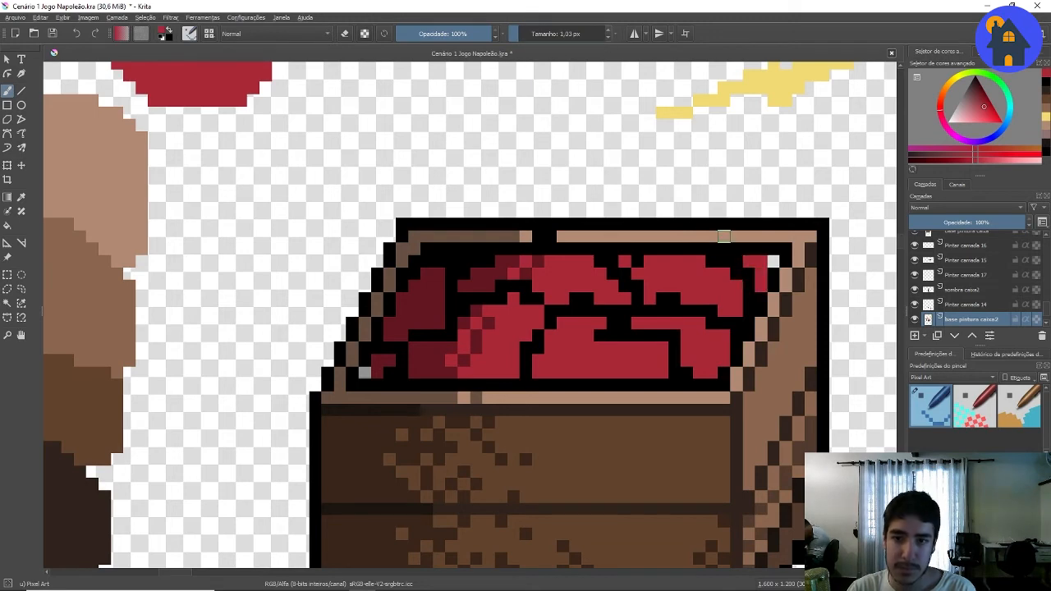
left_click(774, 262)
left_click(365, 373)
scroll(509, 247, "down", 2)
scroll(585, 237, "up", 1)
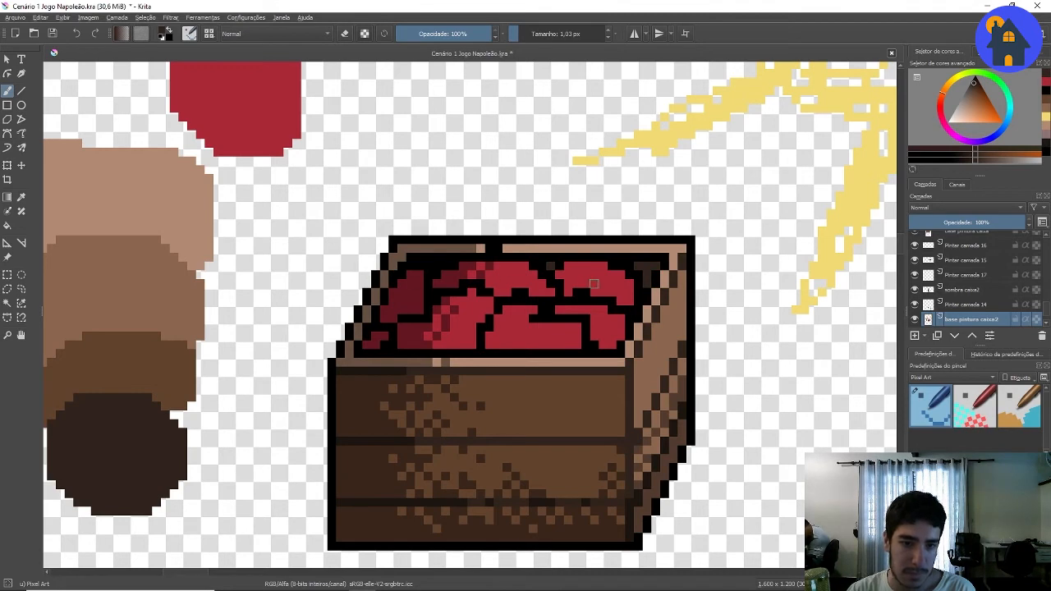
- Pick a dark red for an 8.86 px brush and compare the crate with the sombra caixa2 layer hidden and shown
scroll(594, 284, "down", 2)
scroll(562, 237, "up", 1)
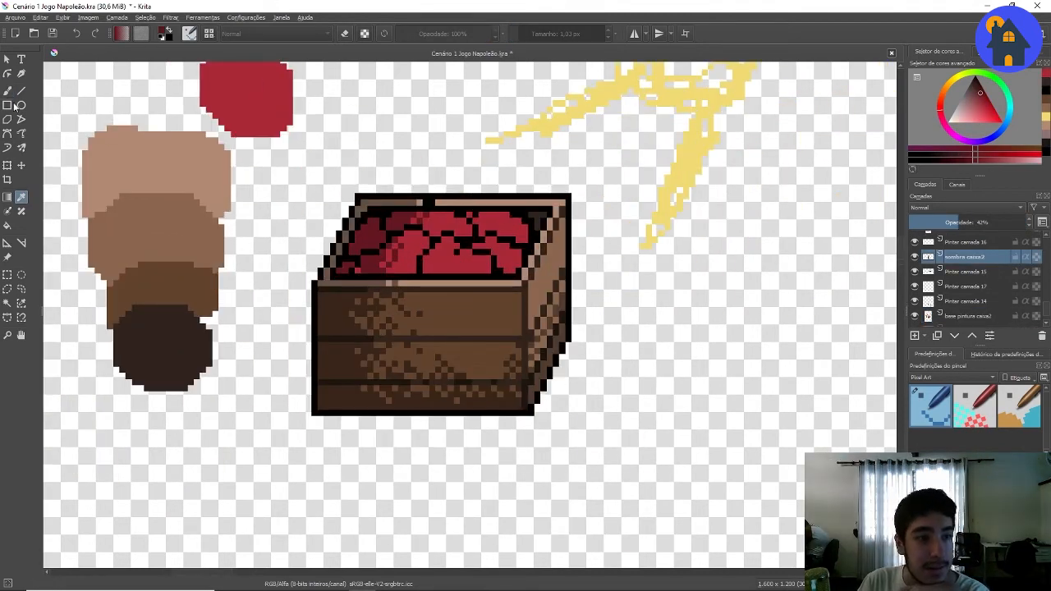
left_click(7, 92)
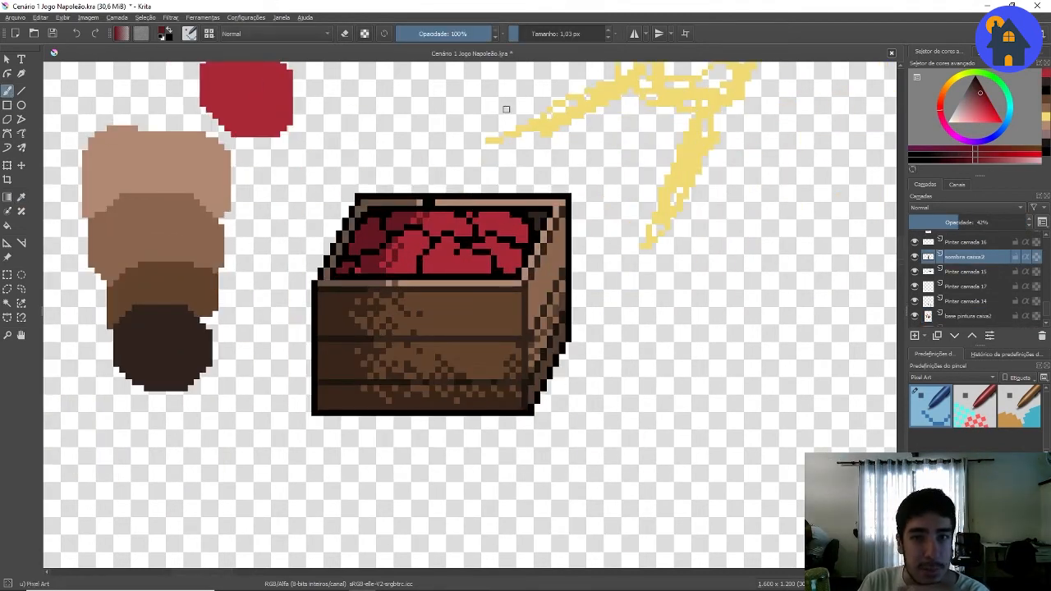
left_click(610, 33)
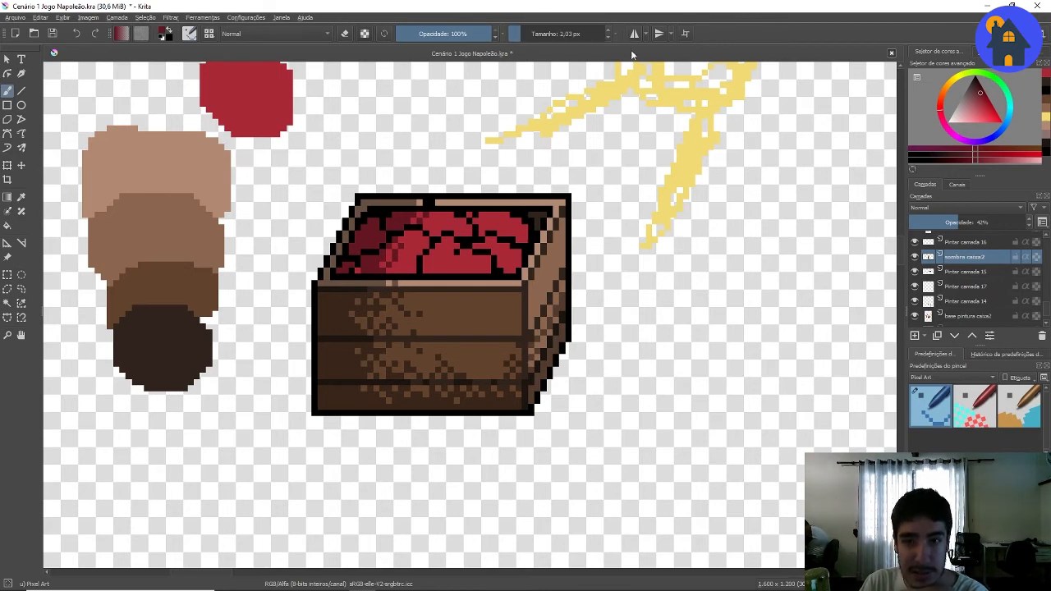
left_click(611, 33)
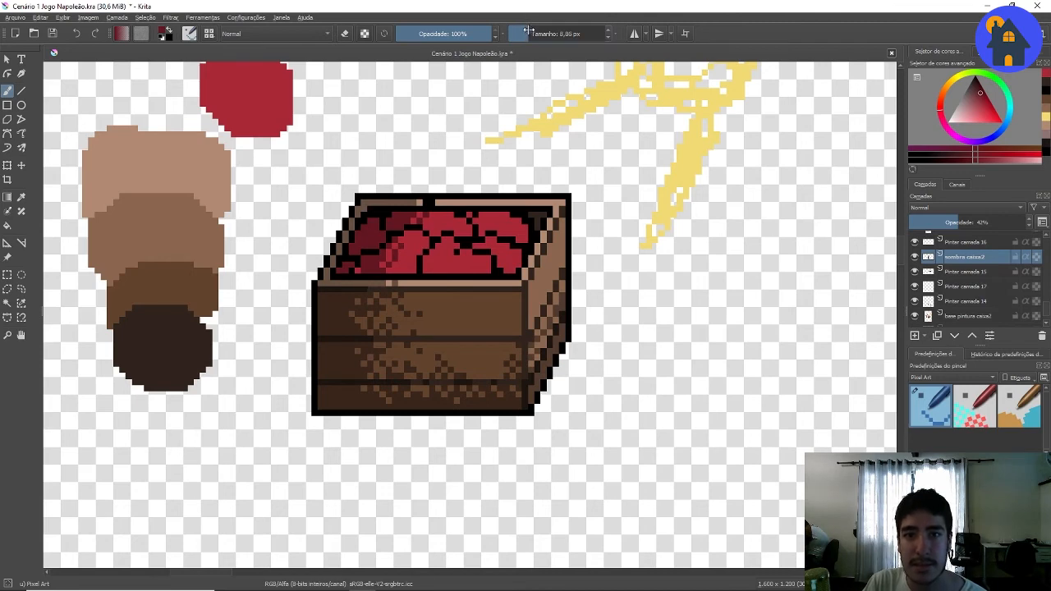
left_click(913, 257)
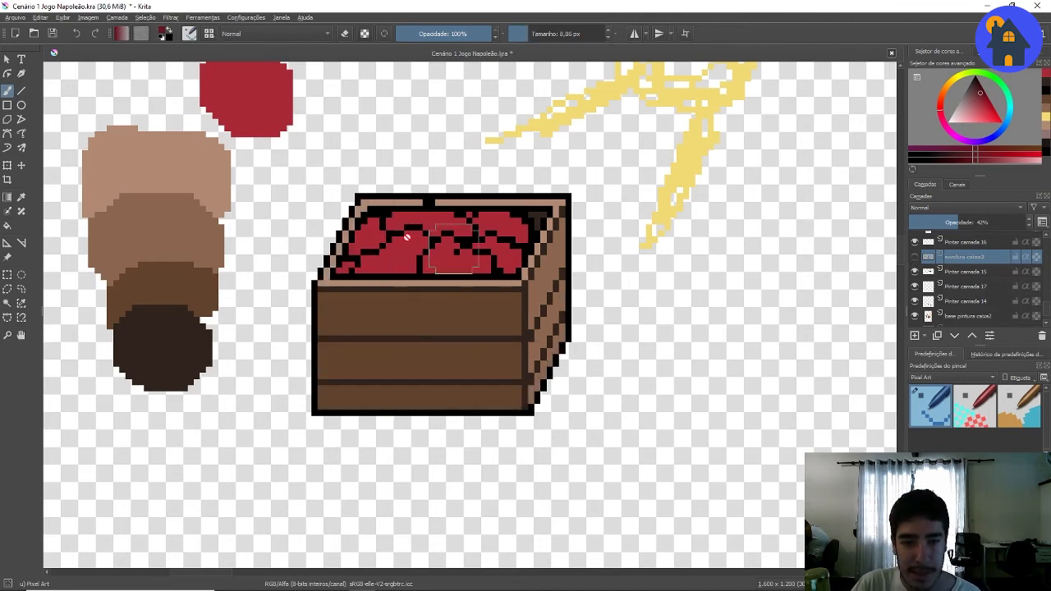
left_click(915, 257)
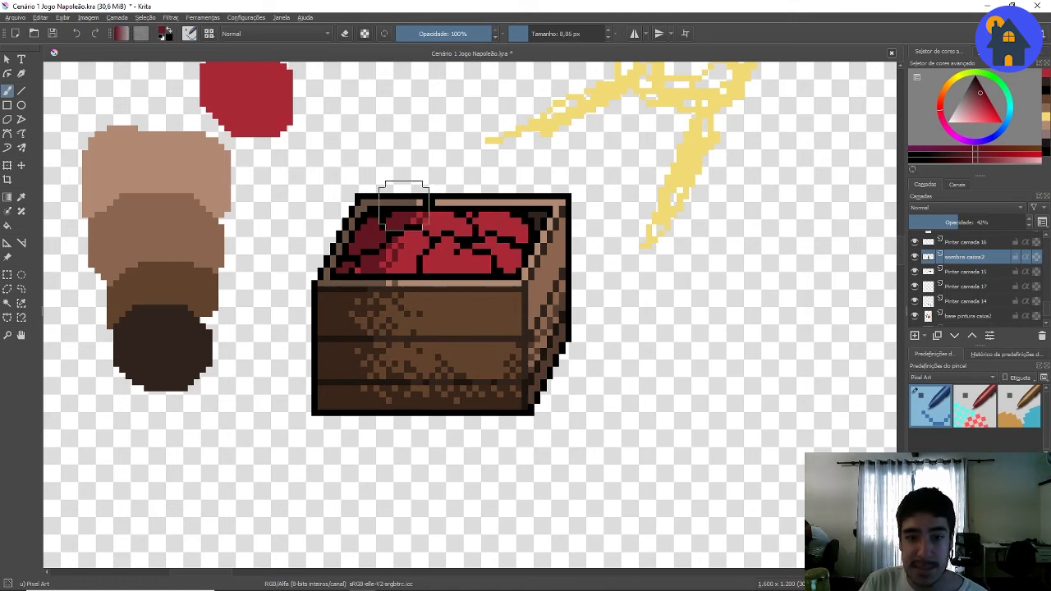
- Paint a rounded dark red test patch beside the crate on the translucent sombra caixa2 layer with the 8.86 px brush
scroll(400, 206, "up", 1)
key("p")
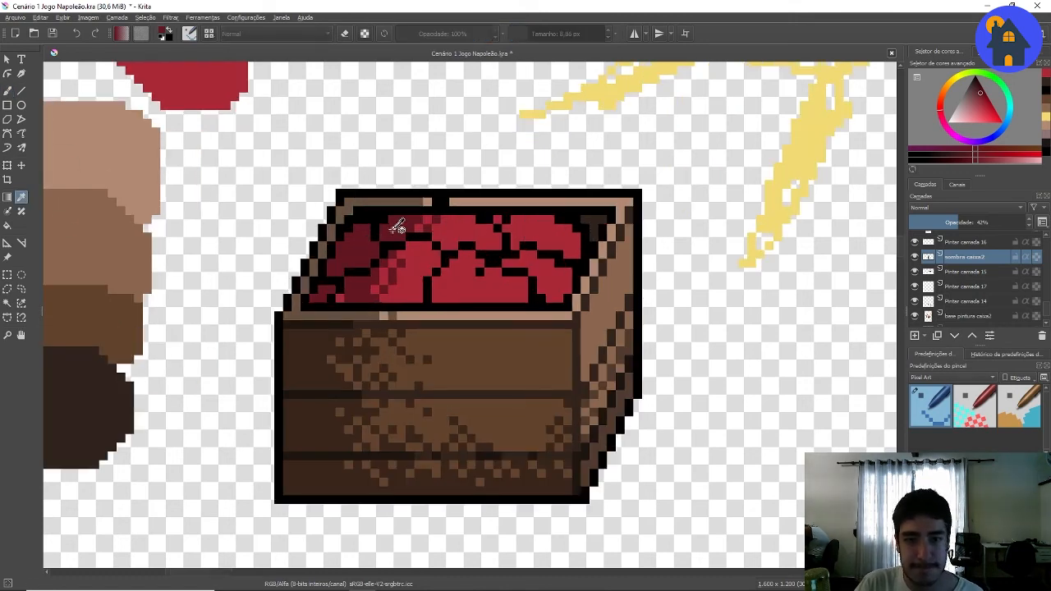
left_click(8, 90)
scroll(266, 106, "down", 2)
scroll(574, 184, "up", 1)
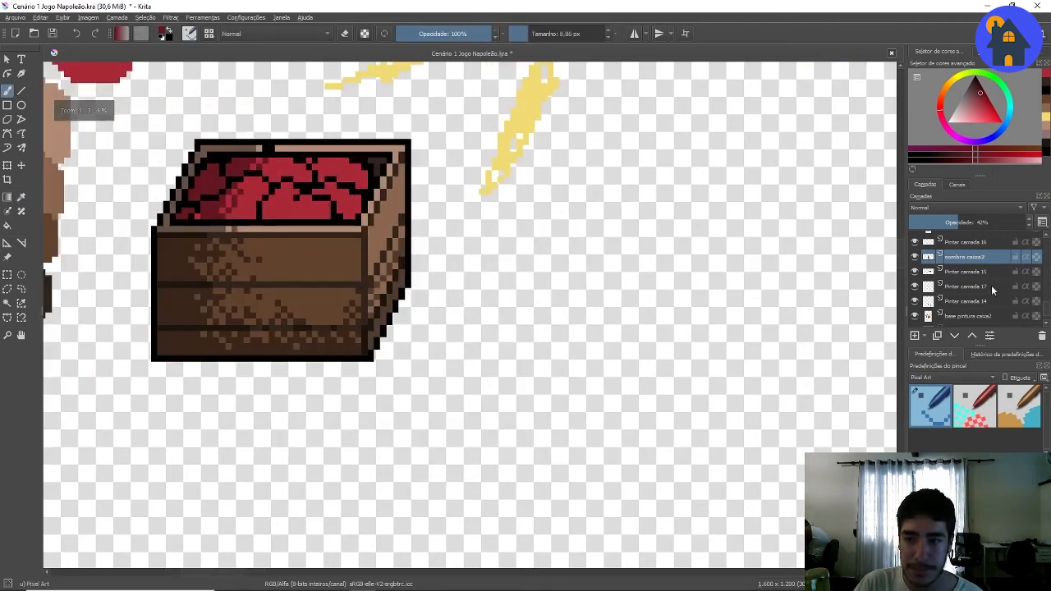
left_click_drag(510, 245, 529, 256)
scroll(542, 238, "down", 1)
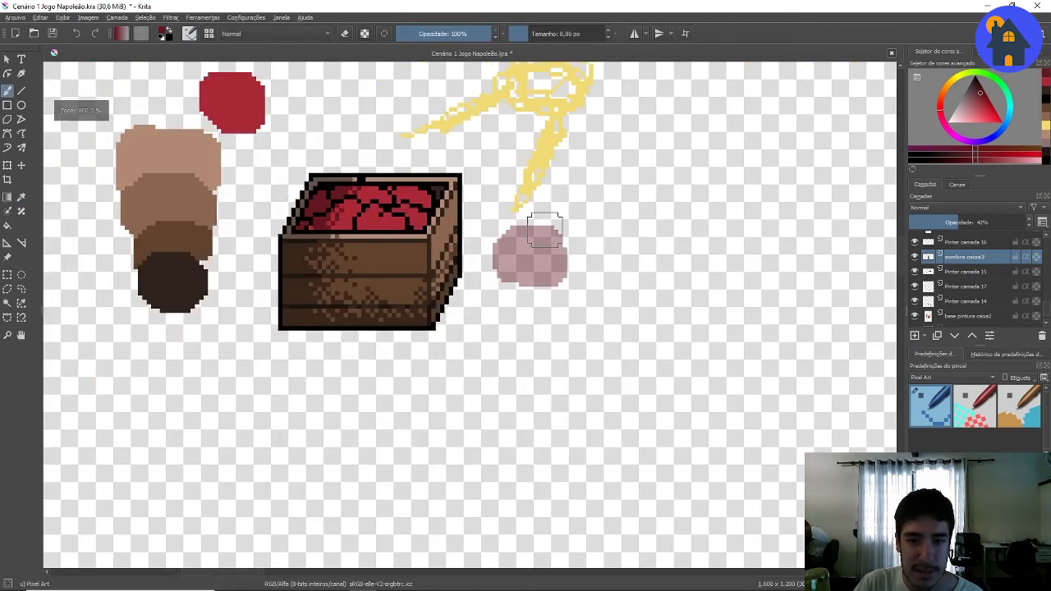
scroll(575, 238, "up", 2)
left_click_drag(573, 333, 510, 320)
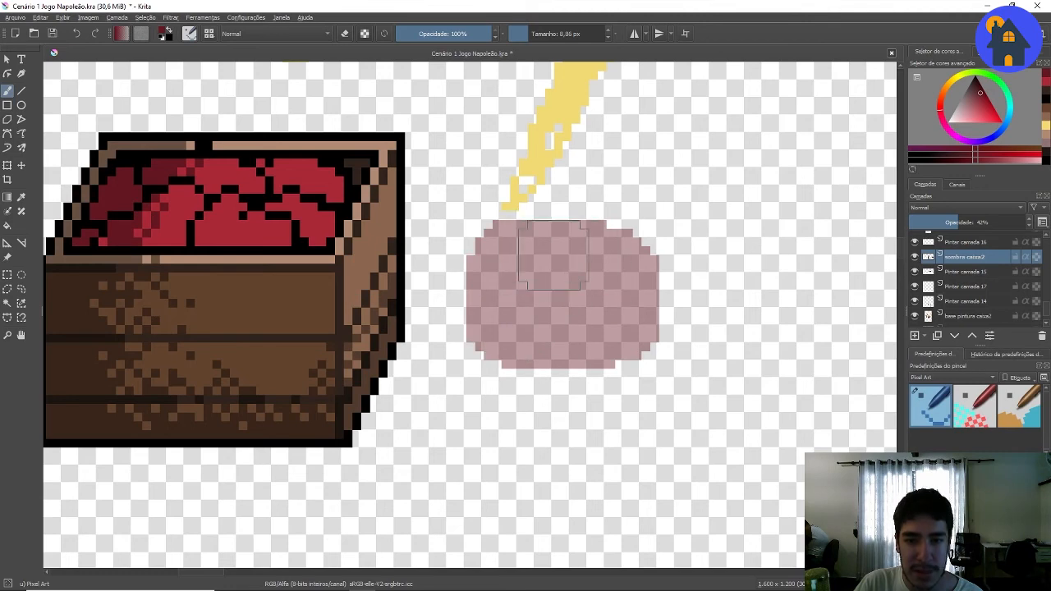
scroll(575, 276, "down", 2)
scroll(587, 261, "up", 2)
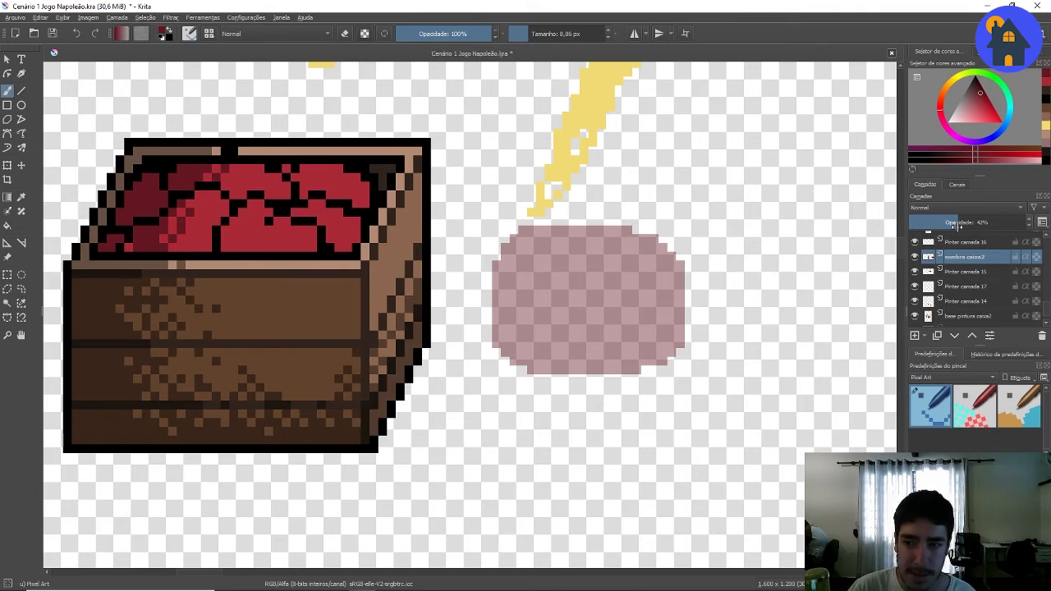
- Try the sombra caixa2 layer at 100% opacity and return it to 42%
left_click_drag(958, 228, 1046, 231)
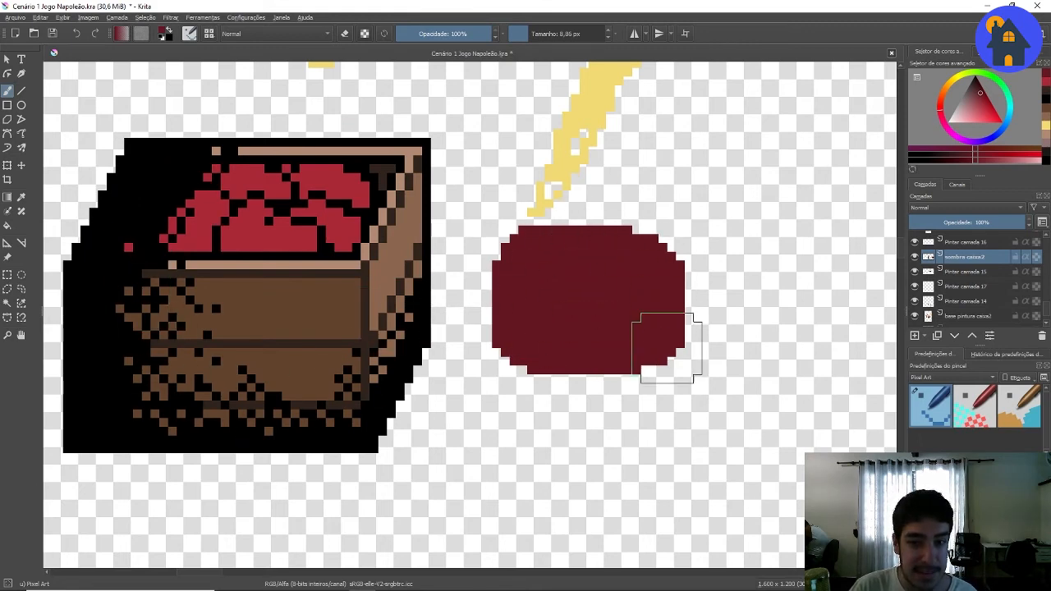
left_click_drag(996, 220, 963, 220)
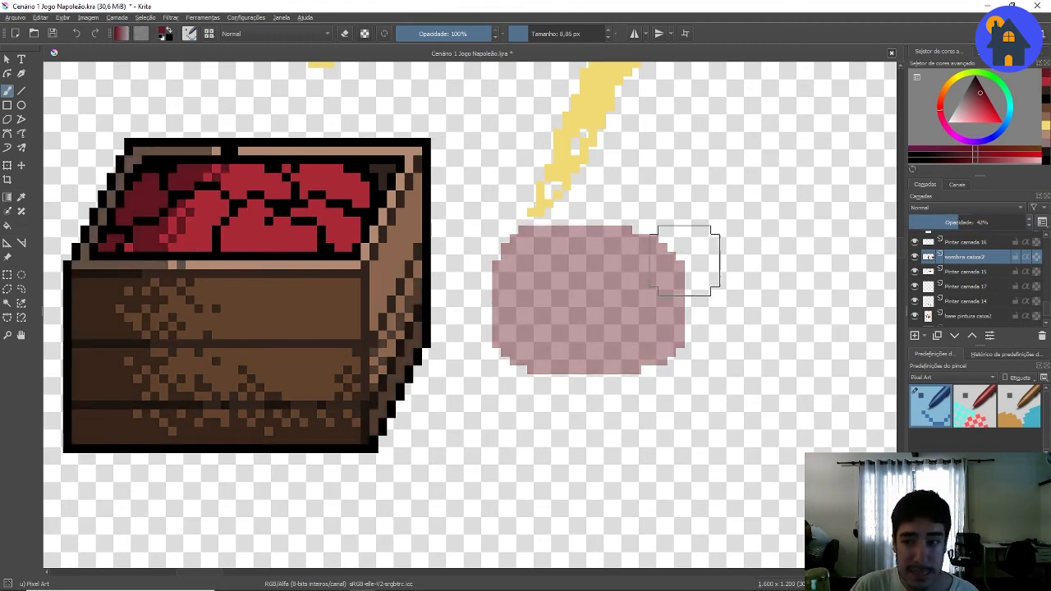
scroll(443, 243, "down", 1)
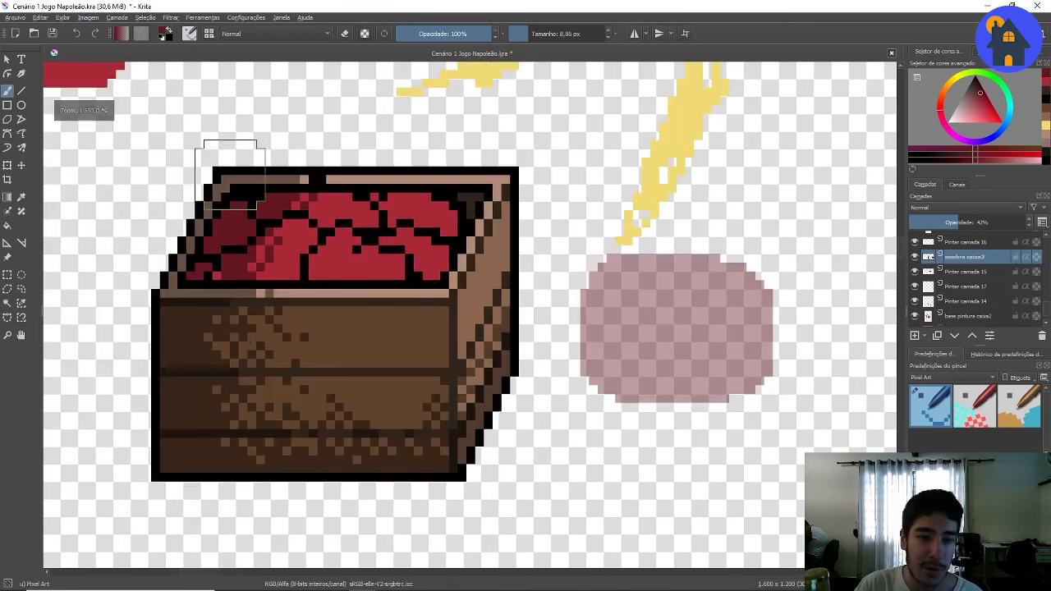
scroll(234, 174, "up", 1)
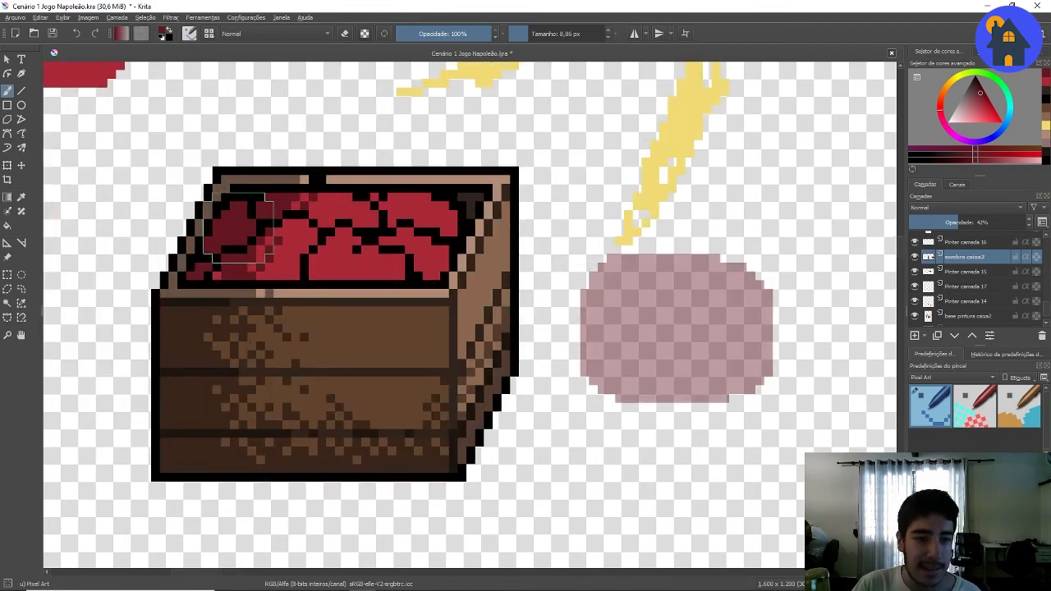
mouse_move(261, 218)
left_mouse_down()
mouse_move(230, 244)
mouse_move(274, 209)
mouse_move(287, 218)
mouse_move(242, 210)
mouse_move(282, 254)
mouse_move(239, 245)
mouse_move(212, 254)
left_mouse_up()
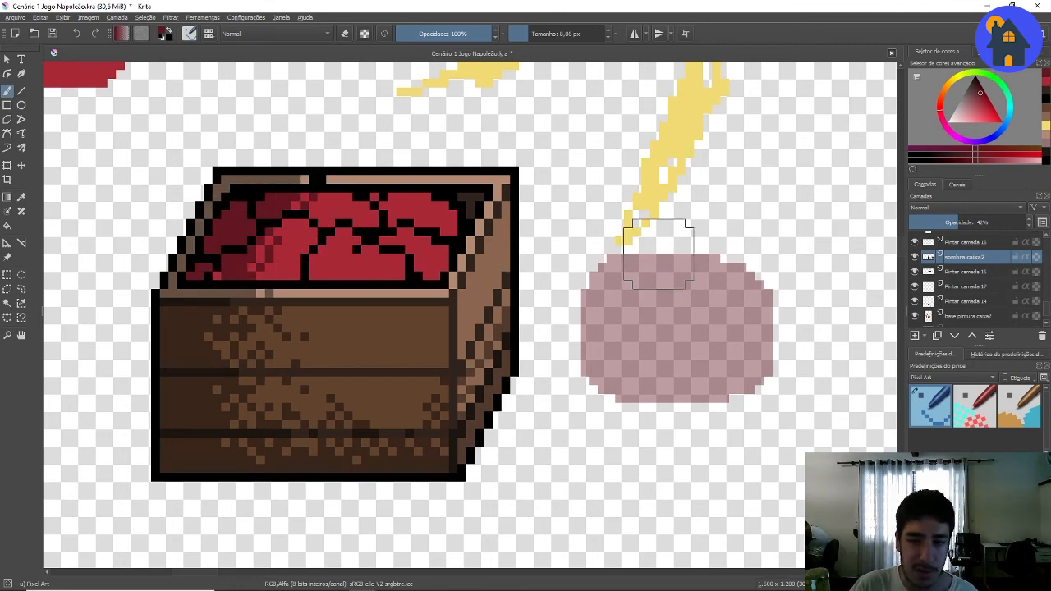
- Switch to black with a 1.86 px brush and shade the right edge of the front-left red ball on the sombra caixa2 layer
left_click(978, 90)
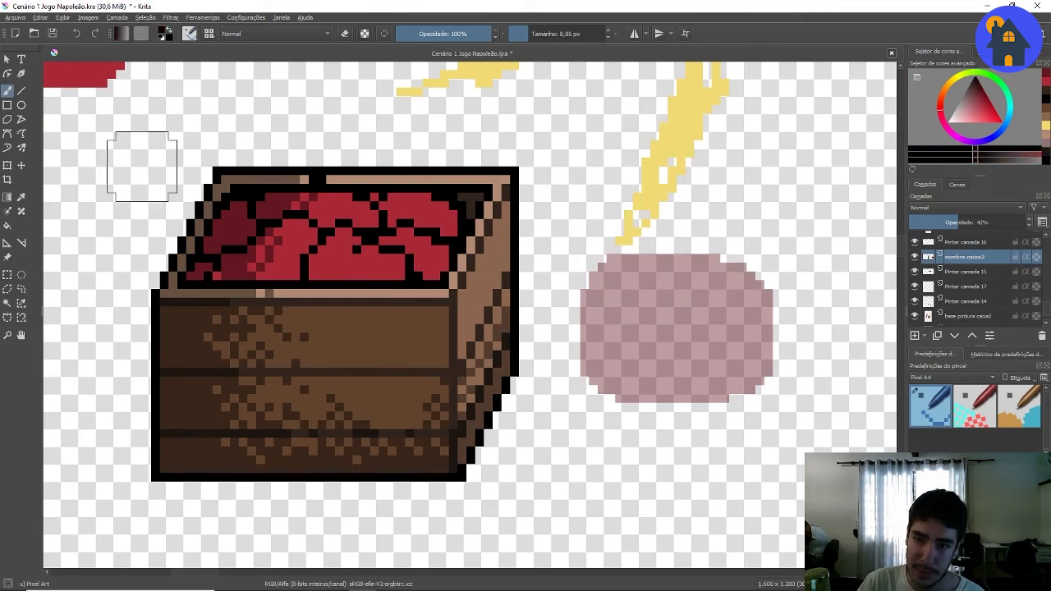
left_click(914, 259)
left_click(914, 259)
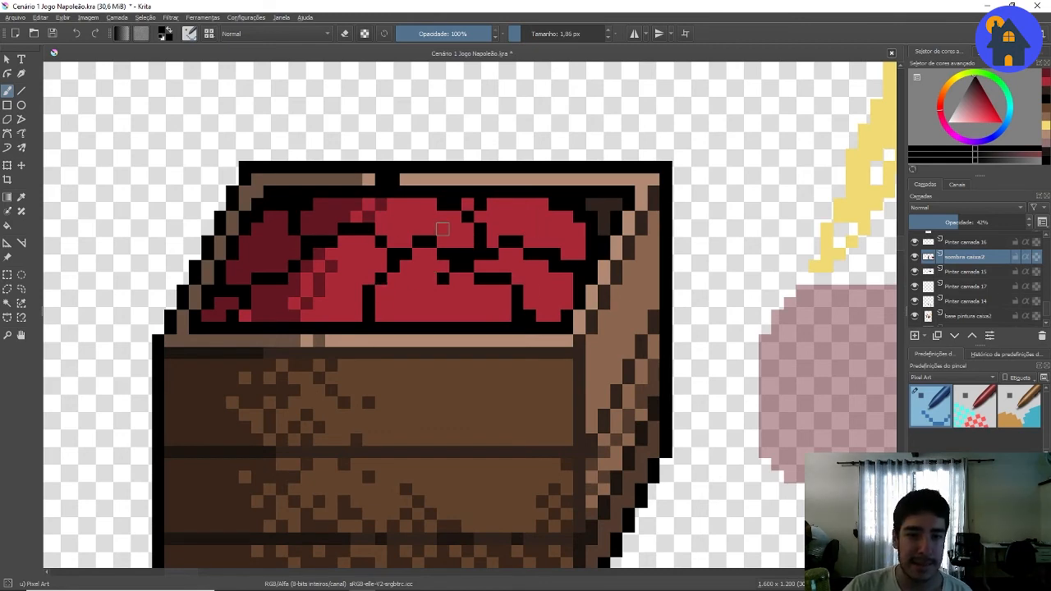
scroll(556, 283, "down", 2)
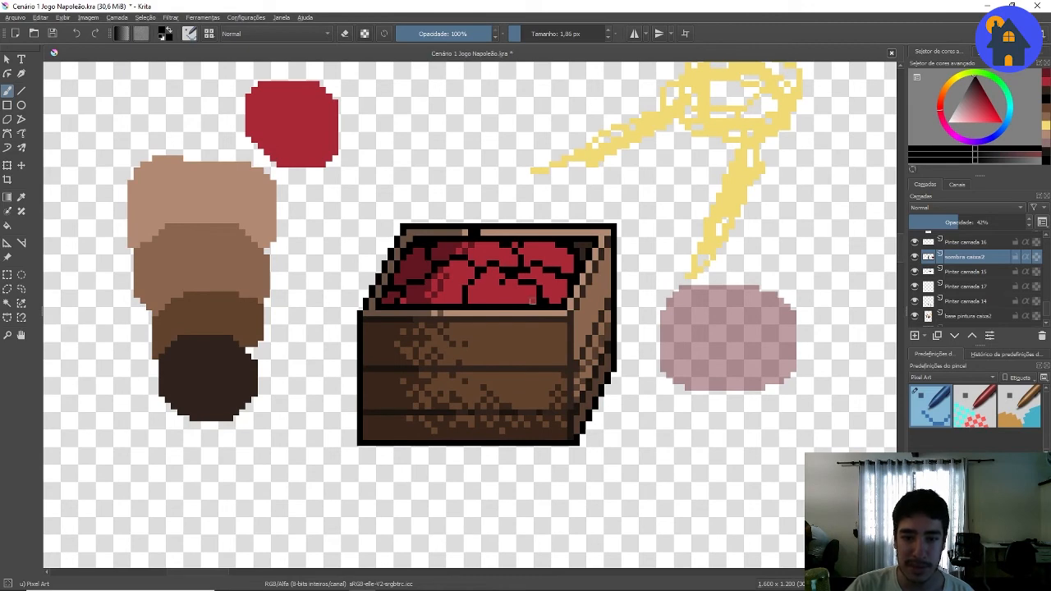
scroll(558, 264, "up", 2)
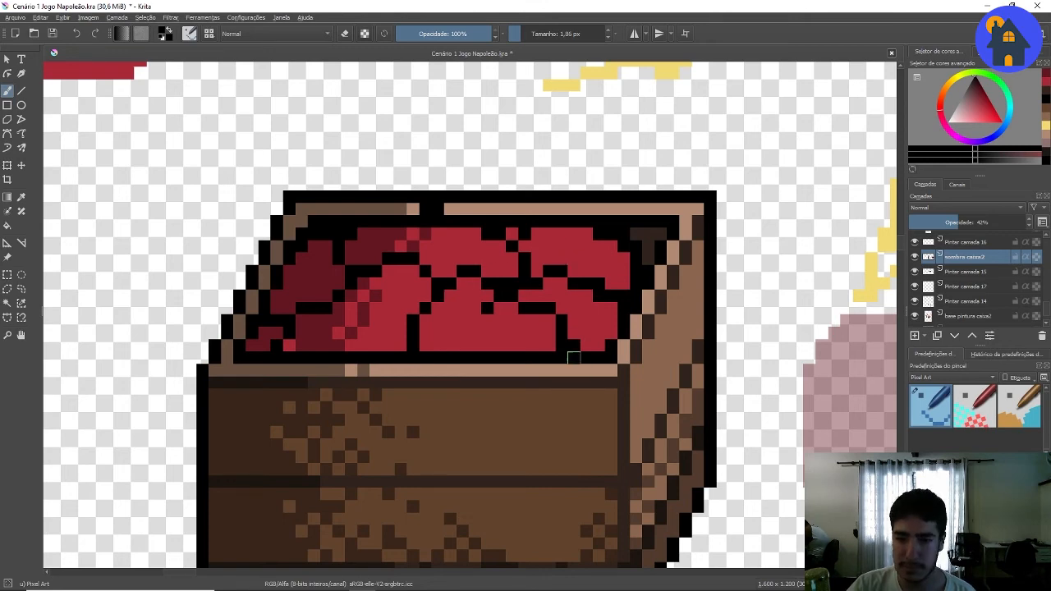
scroll(476, 321, "up", 2)
scroll(476, 322, "down", 2)
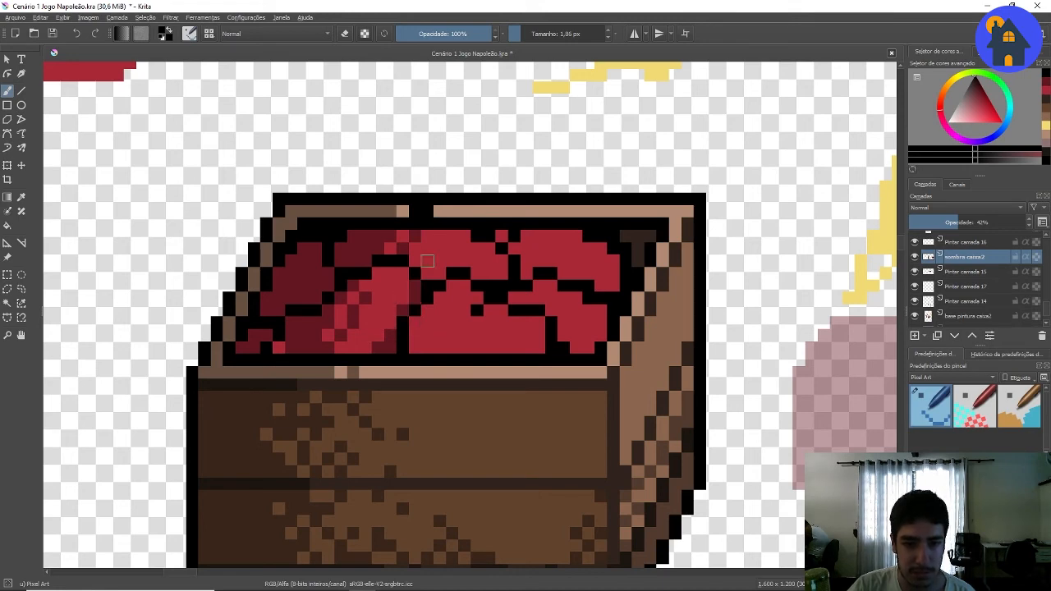
- Add dithered shadow pixels along the lower and right edges of the red ball at the back centre of the crate
left_click(427, 273)
mouse_move(427, 262)
left_mouse_down()
mouse_move(489, 273)
mouse_move(526, 273)
mouse_move(514, 248)
mouse_move(489, 261)
left_mouse_up()
left_click(414, 261)
left_click(441, 248)
left_click(489, 274)
left_click(477, 273)
left_click(527, 274)
left_click(514, 249)
- Shade the lower edge of the upper-right red ball with dark pixels and scatter dither pixels above it
left_click(564, 274)
left_click_drag(589, 285, 614, 286)
left_click(588, 274)
left_click(577, 261)
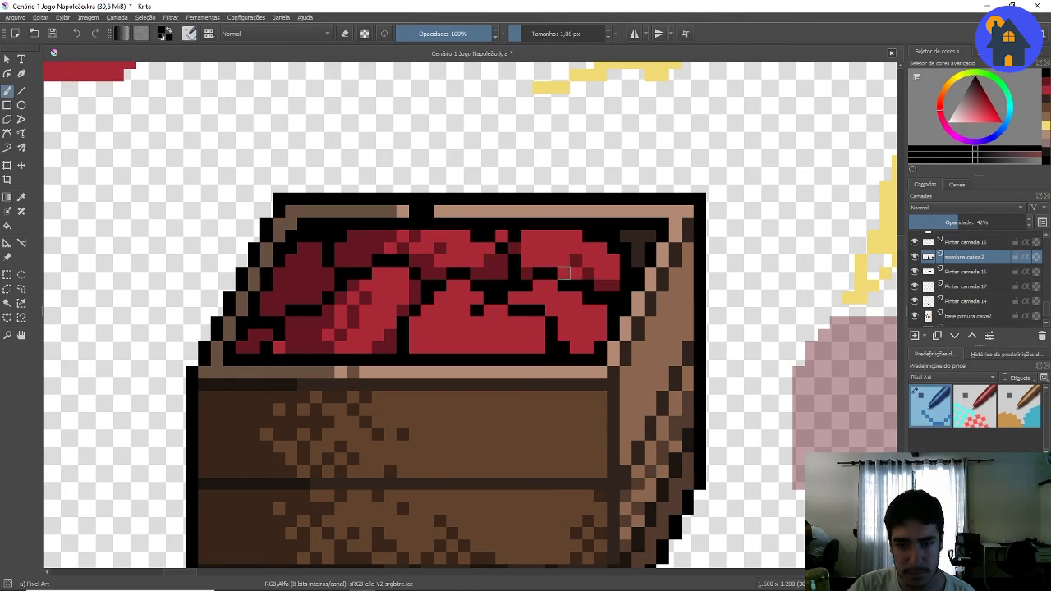
left_click(564, 273)
left_click(526, 261)
left_click(539, 249)
left_click(551, 261)
- Shade the lower edges of the front-centre red ball and the lower-right ball with dithered shadow pixels
scroll(466, 285, "up", 1)
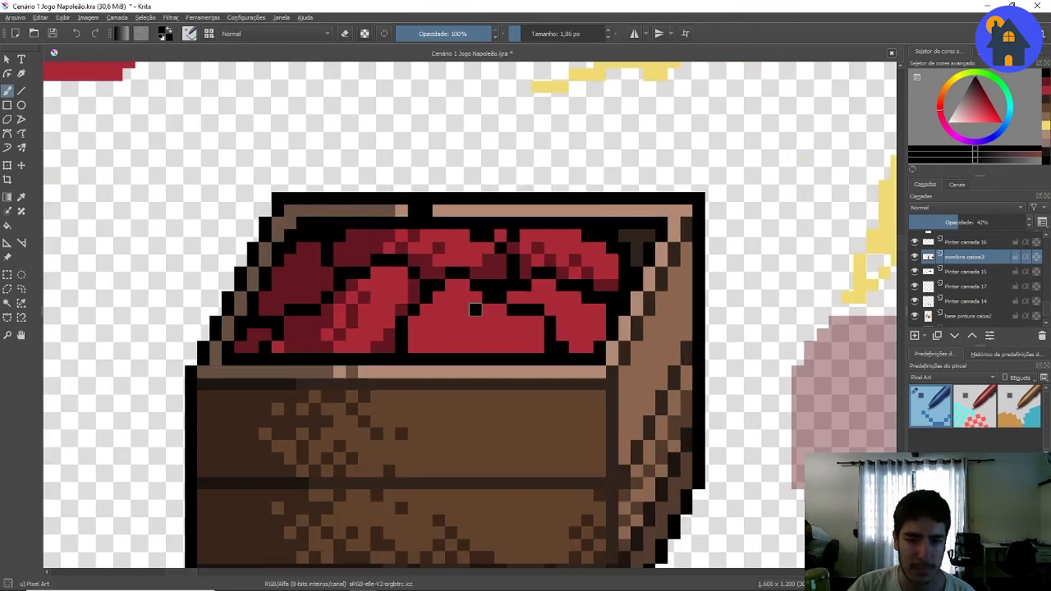
left_click(439, 335)
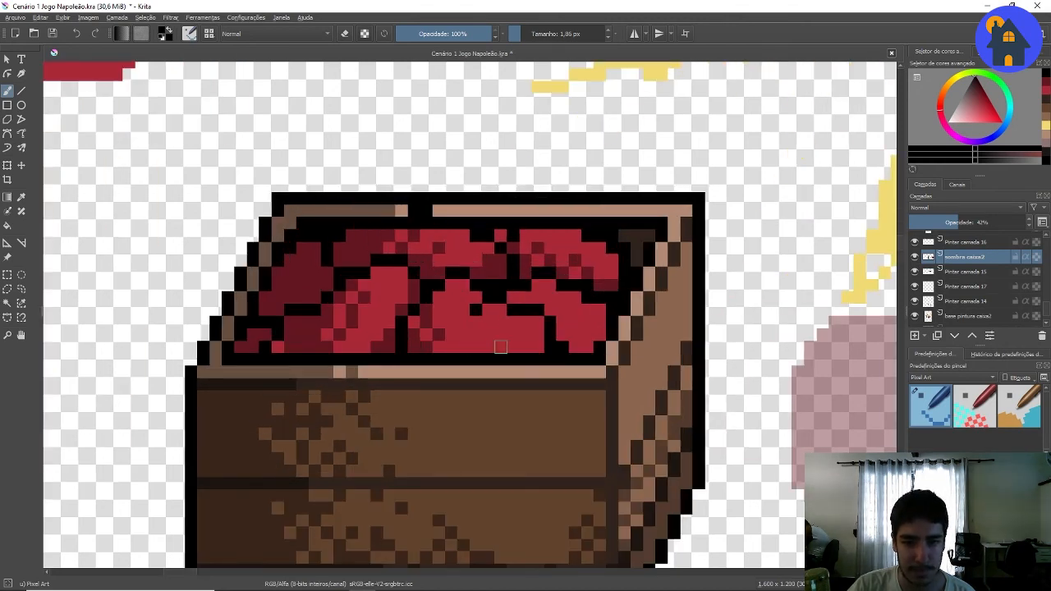
mouse_move(500, 347)
left_mouse_down()
mouse_move(537, 322)
mouse_move(476, 347)
mouse_move(451, 334)
left_mouse_up()
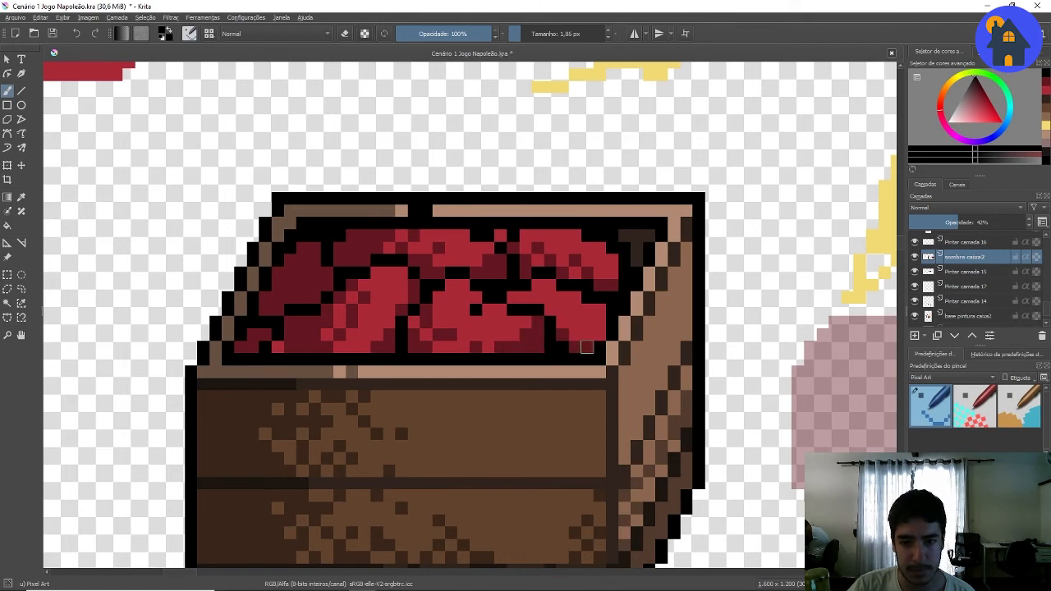
- Examine the shading of the red balls in relation to the whole crate and the light source sketch
scroll(491, 281, "down", 3)
scroll(491, 282, "down", 2)
scroll(502, 283, "up", 2)
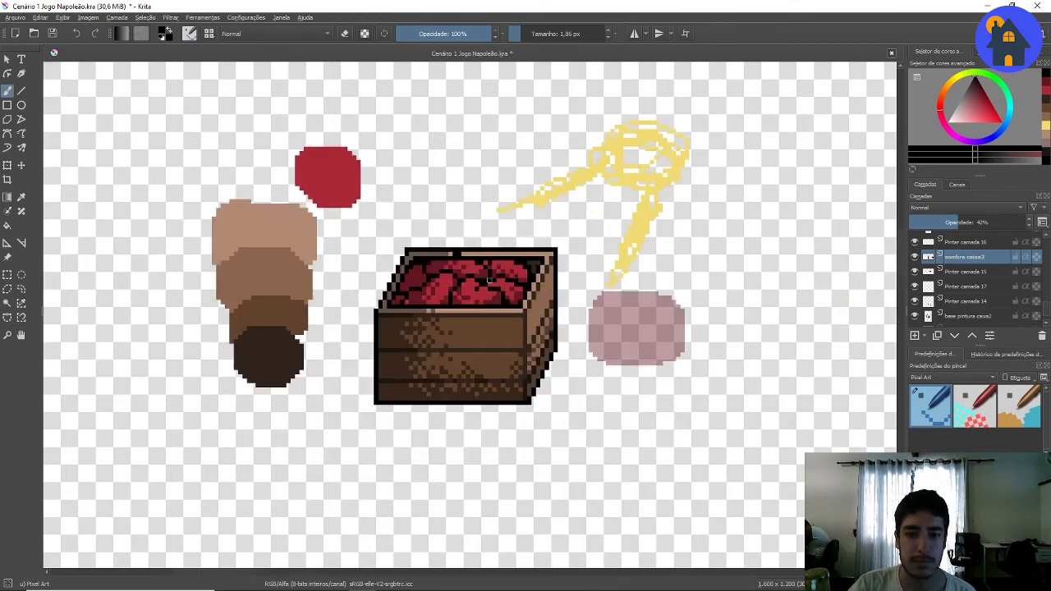
scroll(502, 282, "down", 2)
scroll(508, 280, "up", 2)
scroll(445, 273, "up", 2)
scroll(421, 265, "down", 2)
scroll(465, 255, "up", 1)
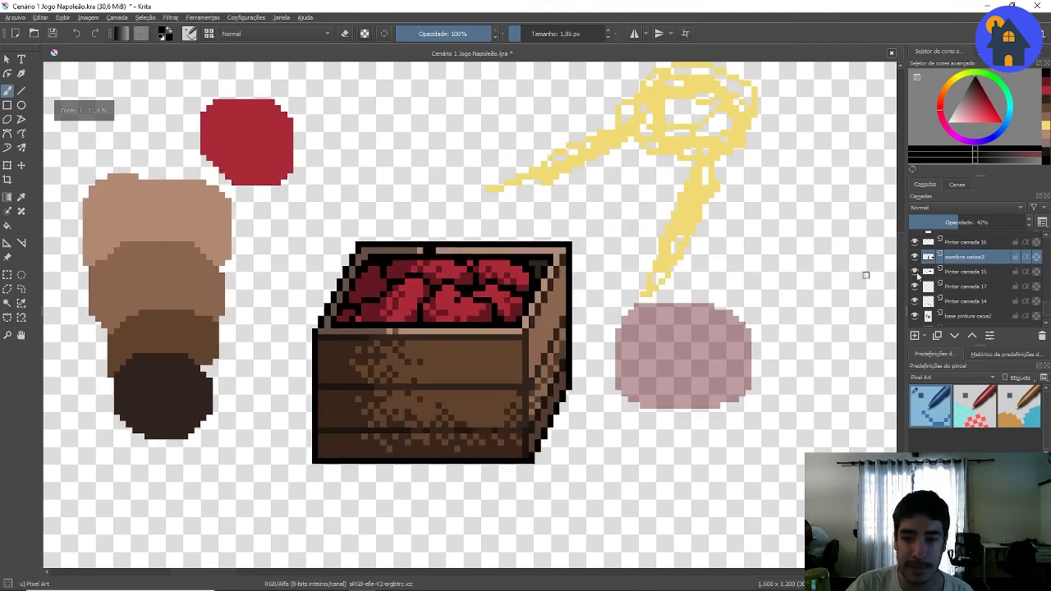
- Add a new layer above the crate's shadow layer and name it "luz caixa 2"
left_click(915, 257)
left_click(916, 257)
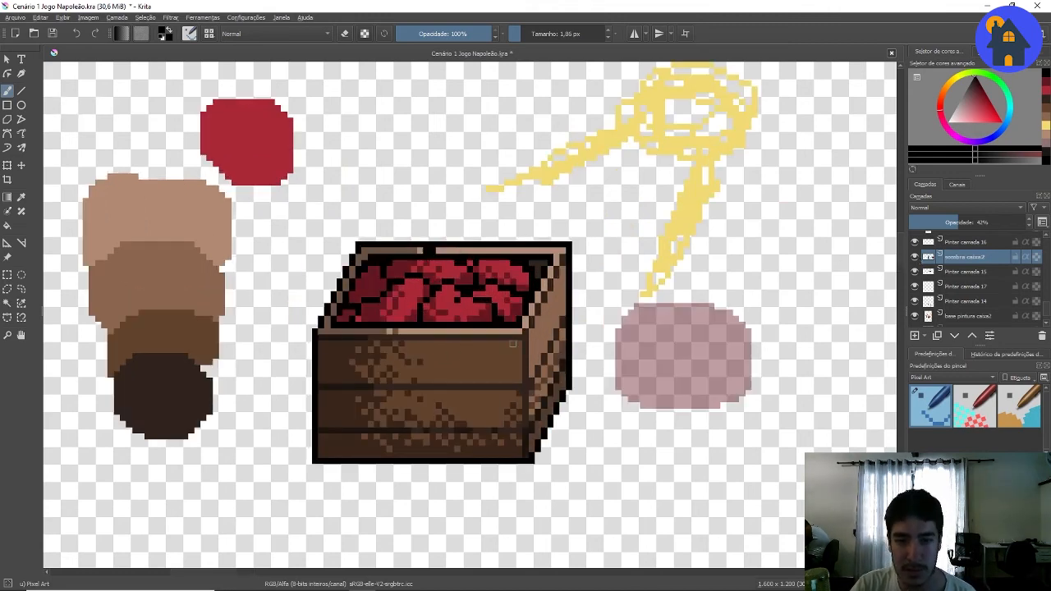
scroll(519, 331, "up", 1)
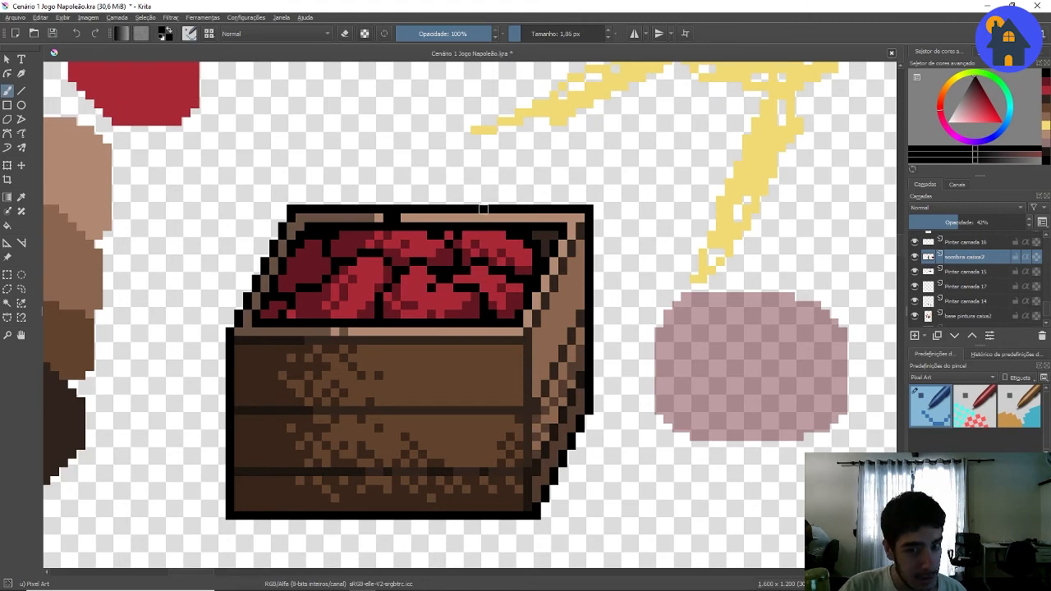
scroll(579, 246, "down", 1)
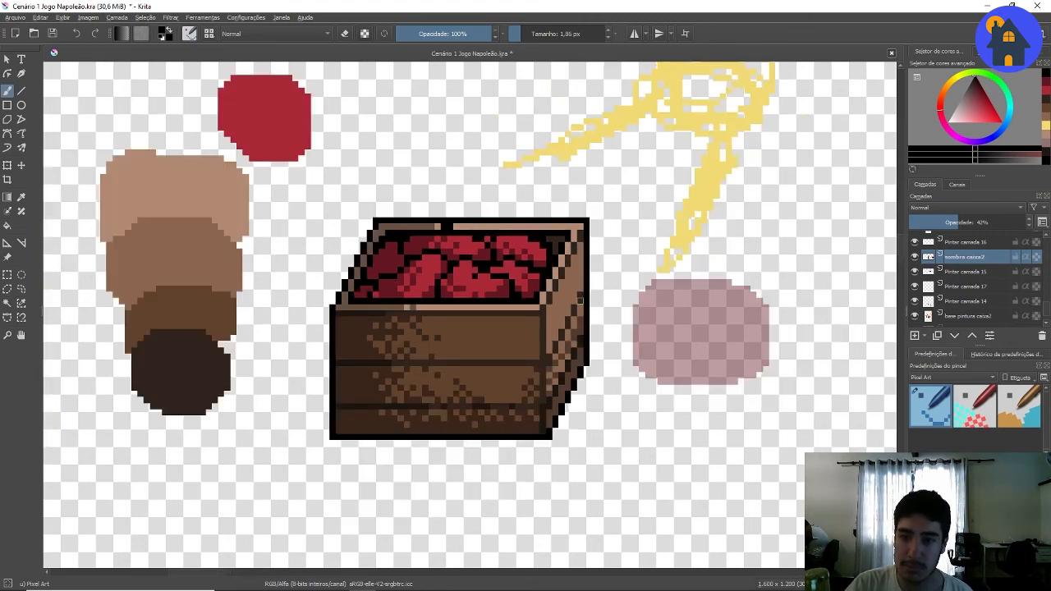
scroll(580, 299, "down", 1)
scroll(580, 300, "up", 1)
left_click(915, 335)
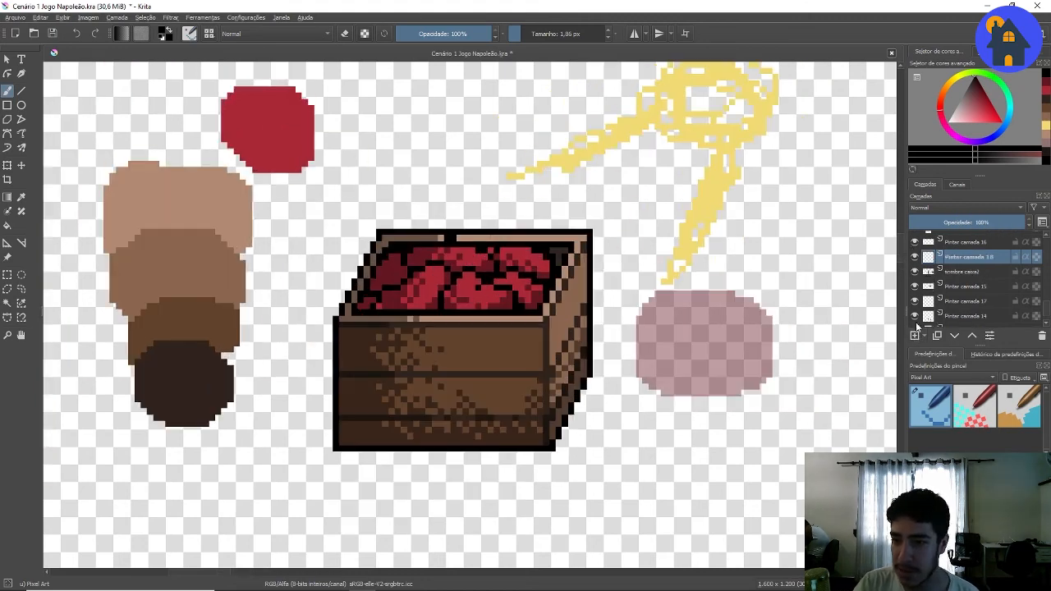
double_click(962, 258)
key("BackSpace")
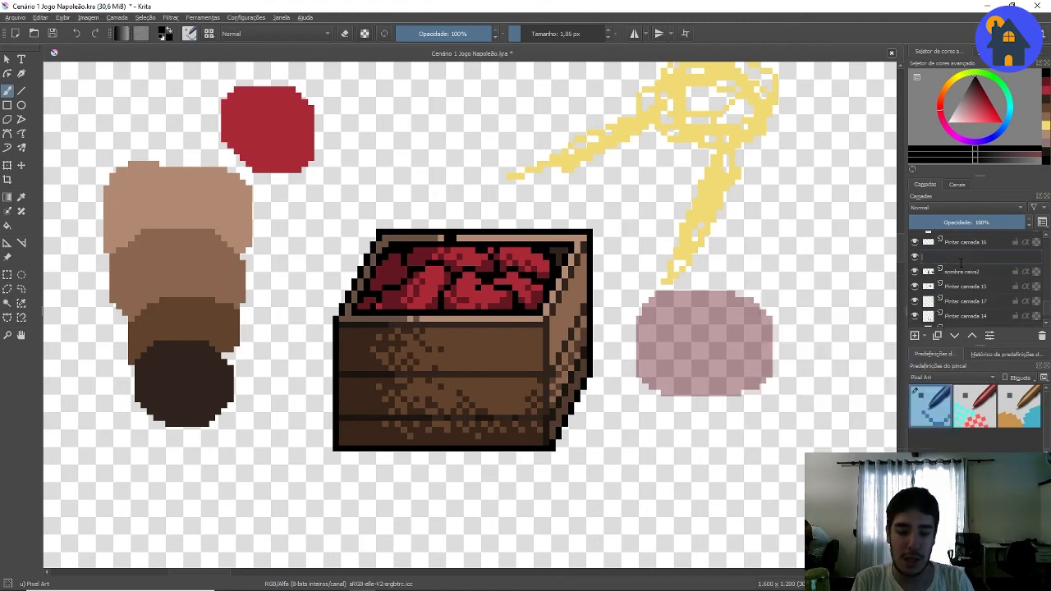
type("luz ca")
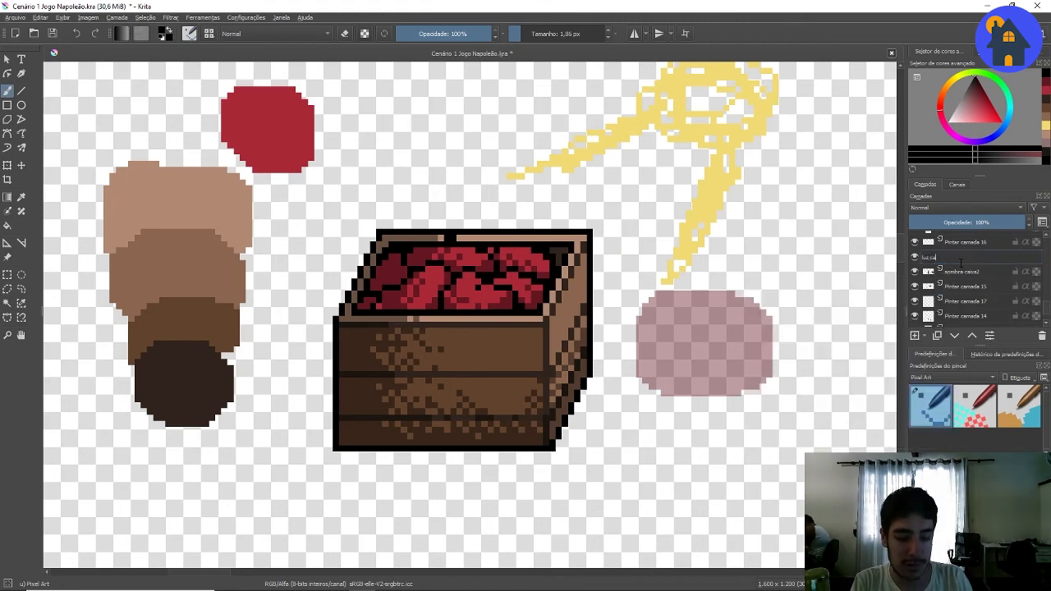
type("ixa 2")
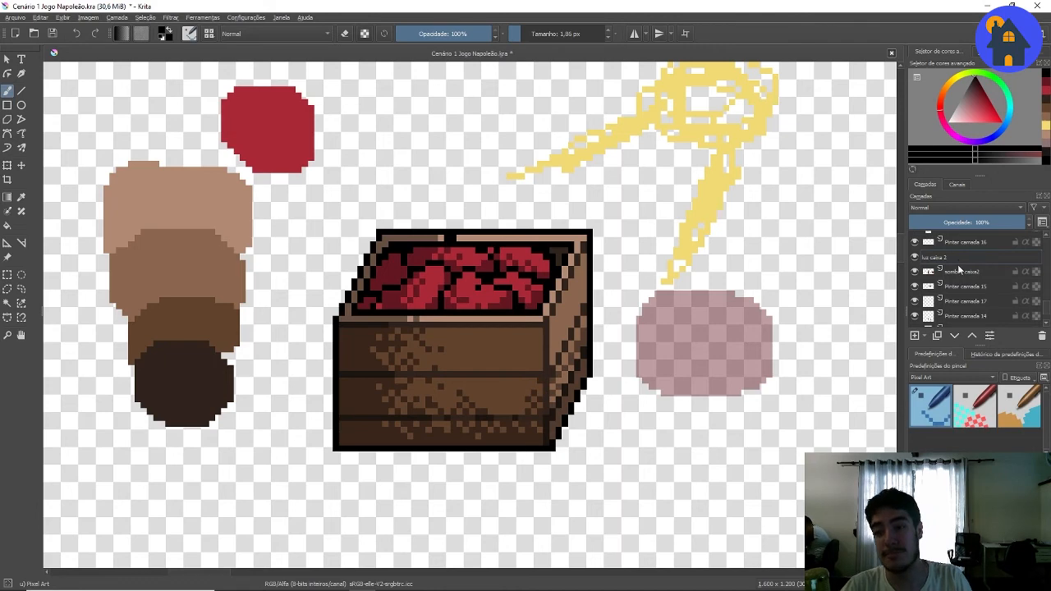
left_click(960, 269)
left_click(959, 254)
- Draw a white polyline from the crate's back rim across the red balls and down the front face's upper plank
left_click(948, 124)
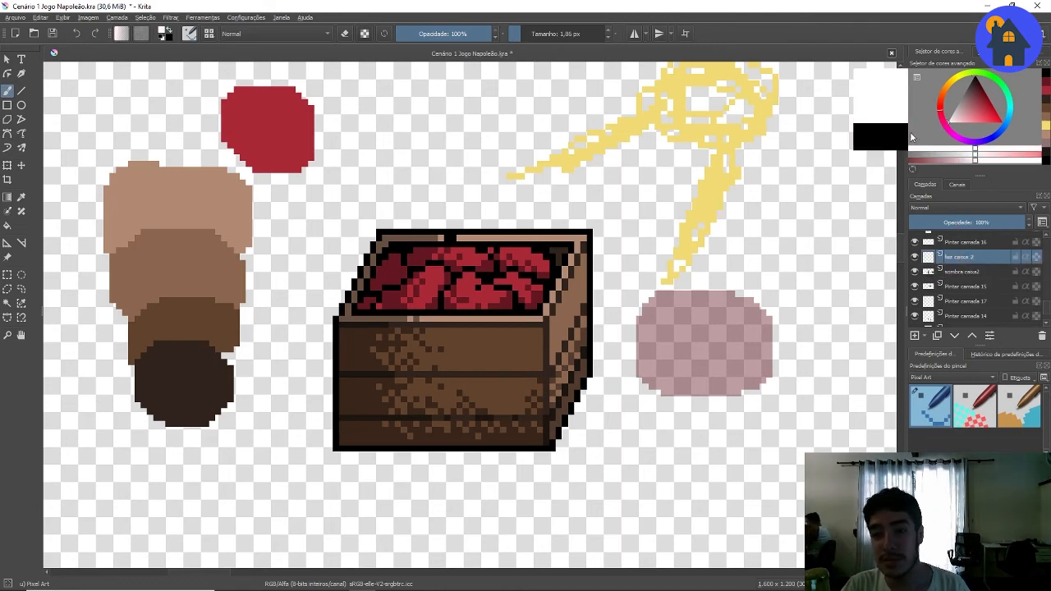
scroll(560, 269, "up", 1)
scroll(547, 249, "down", 1)
scroll(523, 226, "up", 1)
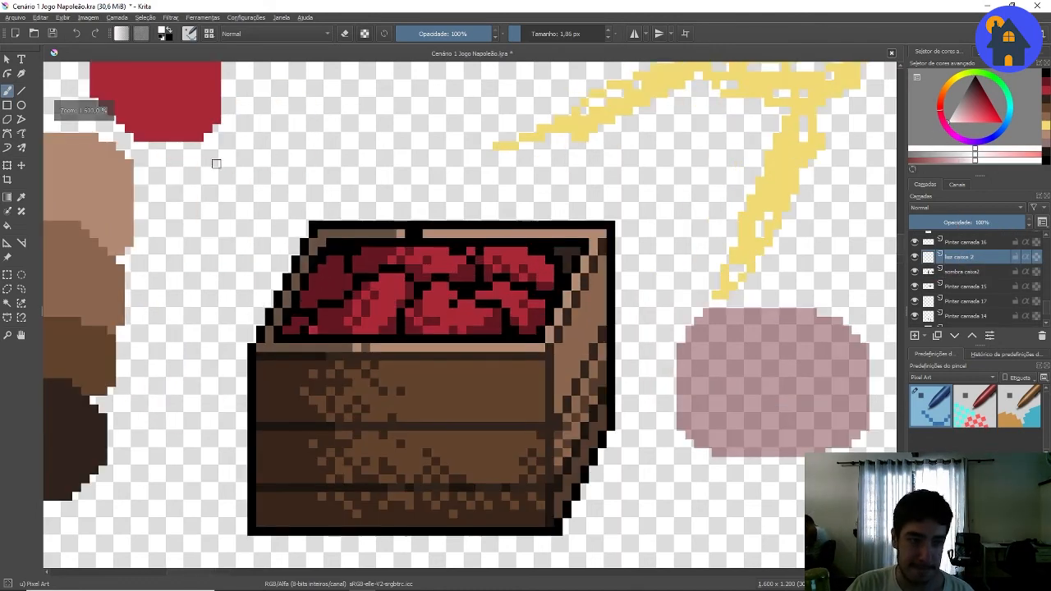
left_click(21, 119)
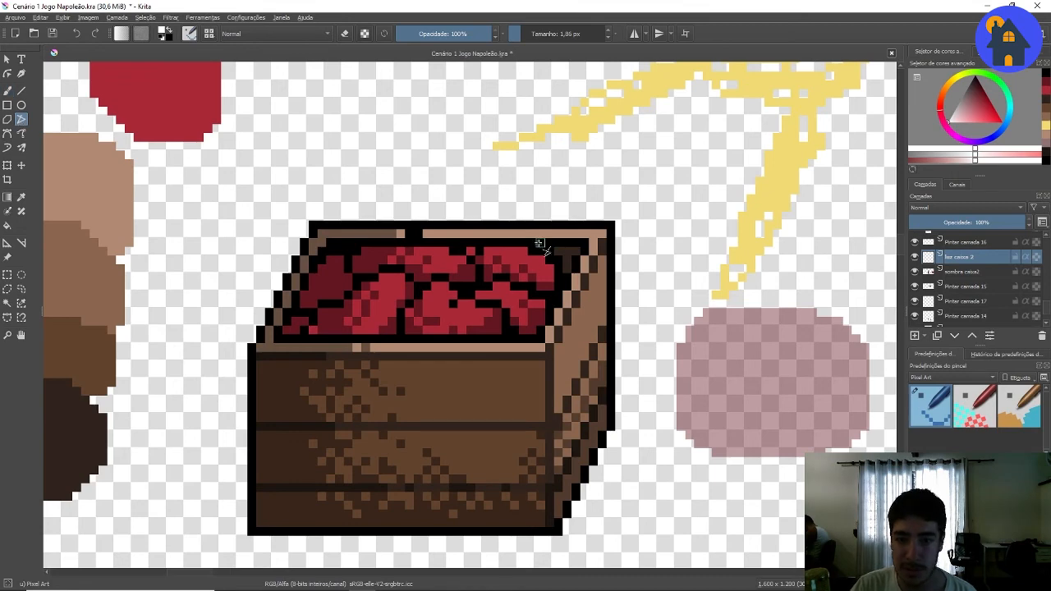
left_click(497, 233)
double_click(454, 354)
left_click(453, 362)
double_click(456, 418)
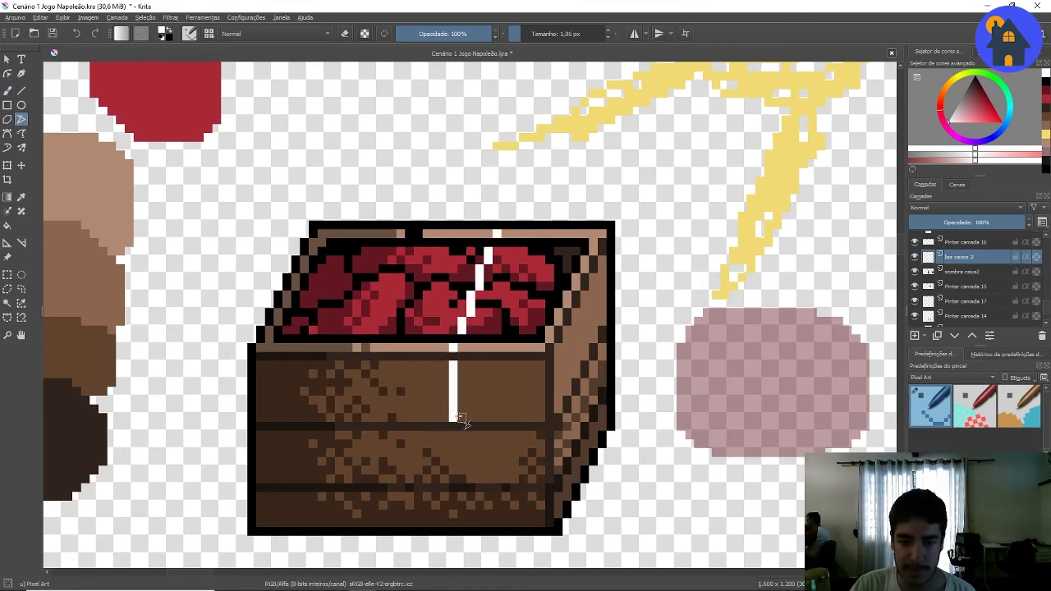
- Continue the white light outline along the upper plank's lower edge and diagonally up the crate's right side face
left_click(457, 417)
double_click(540, 417)
left_click(558, 409)
double_click(602, 321)
left_click_drag(538, 283, 520, 300)
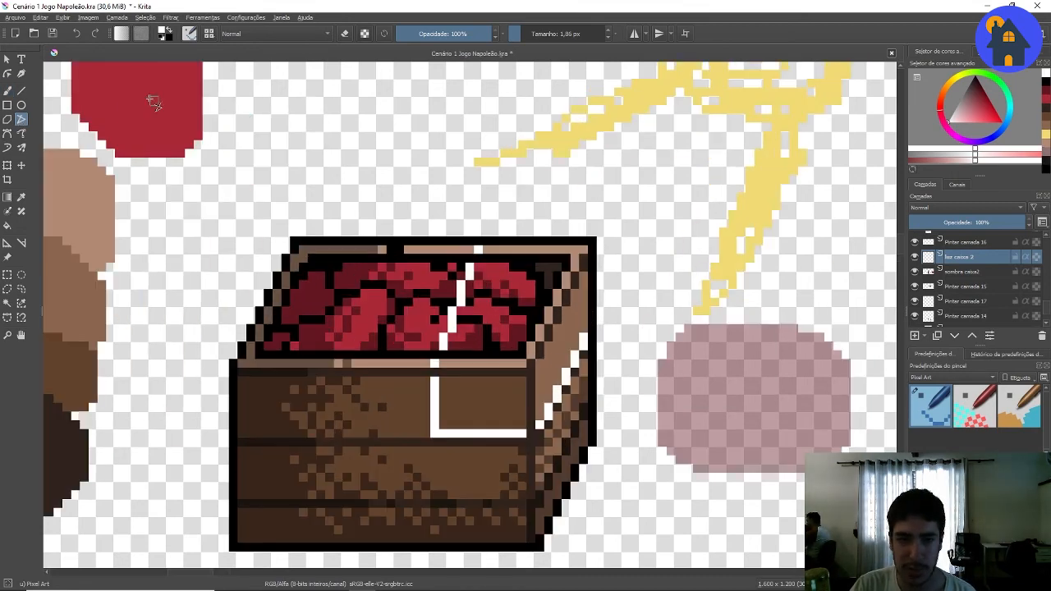
- Fill the outlined light area with white, using a brush of 3,34 px
key("b")
mouse_move(509, 382)
left_mouse_down()
mouse_move(488, 354)
mouse_move(477, 311)
mouse_move(452, 346)
mouse_move(522, 293)
mouse_move(513, 373)
mouse_move(454, 399)
mouse_move(523, 407)
mouse_move(489, 371)
mouse_move(540, 373)
mouse_move(576, 311)
left_mouse_up()
left_click(523, 33)
mouse_move(489, 249)
left_mouse_down()
mouse_move(534, 294)
mouse_move(489, 293)
left_mouse_up()
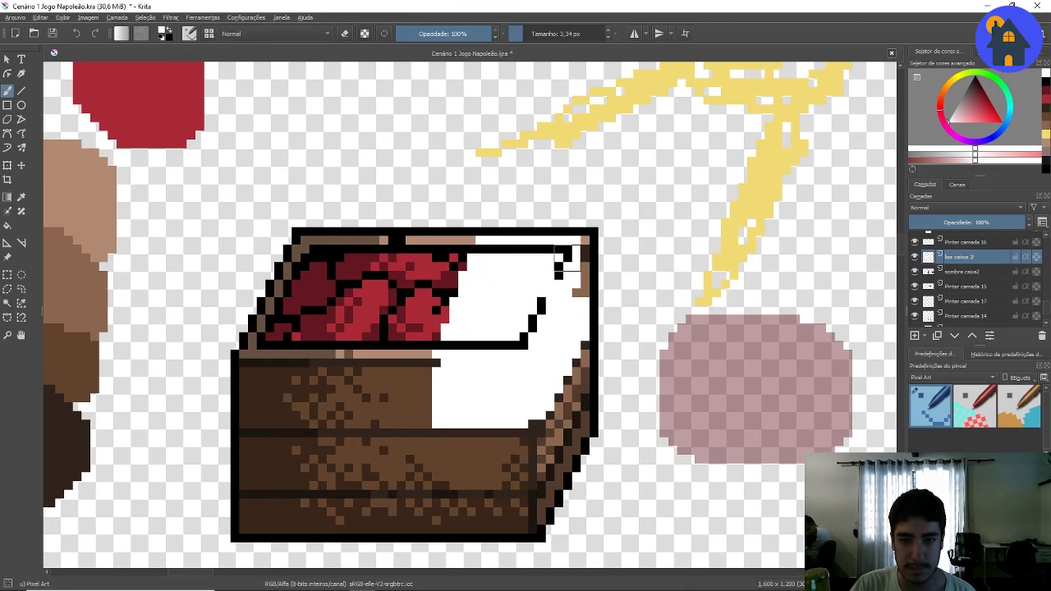
mouse_move(568, 258)
left_mouse_down()
mouse_move(575, 283)
mouse_move(576, 249)
left_mouse_up()
- Compare the crate with neighbouring layers hidden and shown to find which one holds the black rim lines above the light
left_click(915, 273)
left_click(915, 273)
left_click(915, 286)
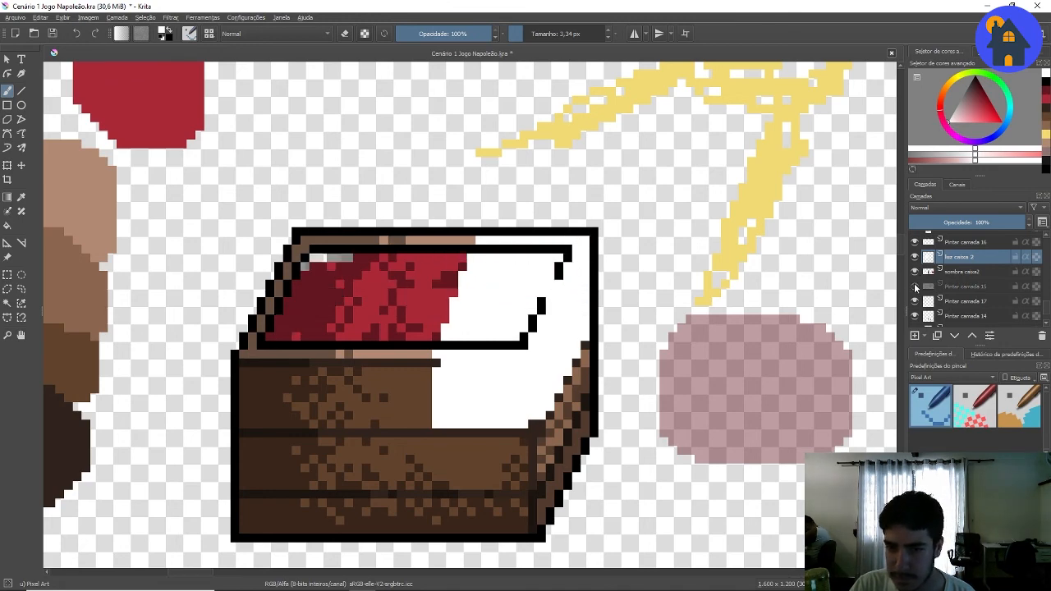
left_click(915, 287)
left_click(915, 273)
left_click(916, 273)
scroll(916, 276, "up", 1)
left_click(915, 282)
left_click(916, 282)
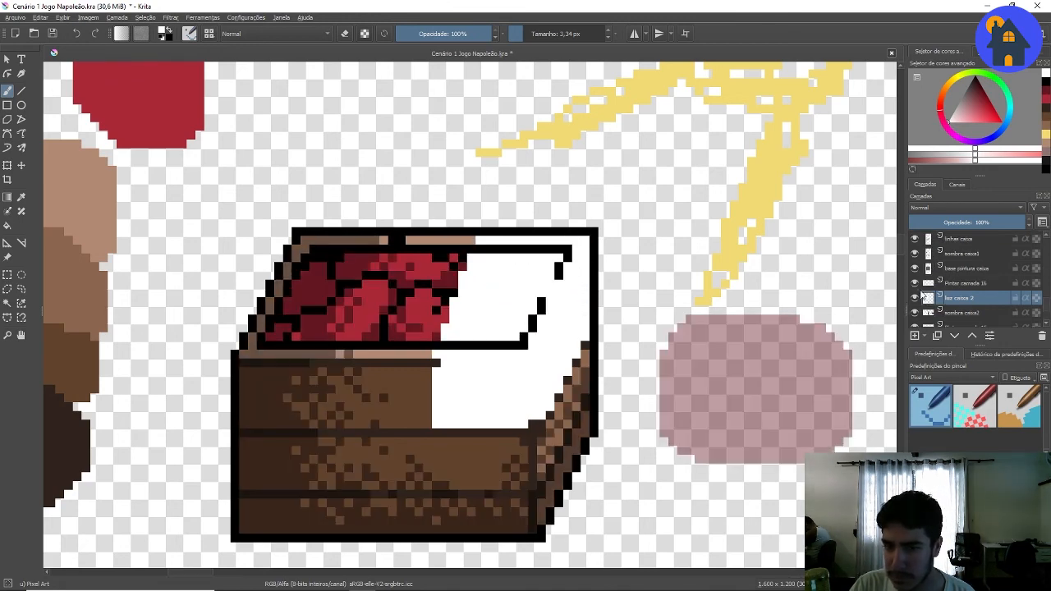
left_click(916, 284)
left_click(916, 285)
- Move the "luz caixa 2" layer above "Pintar camada 16" and lower its opacity to 14%
left_click(969, 336)
scroll(646, 212, "down", 1)
scroll(569, 279, "up", 1)
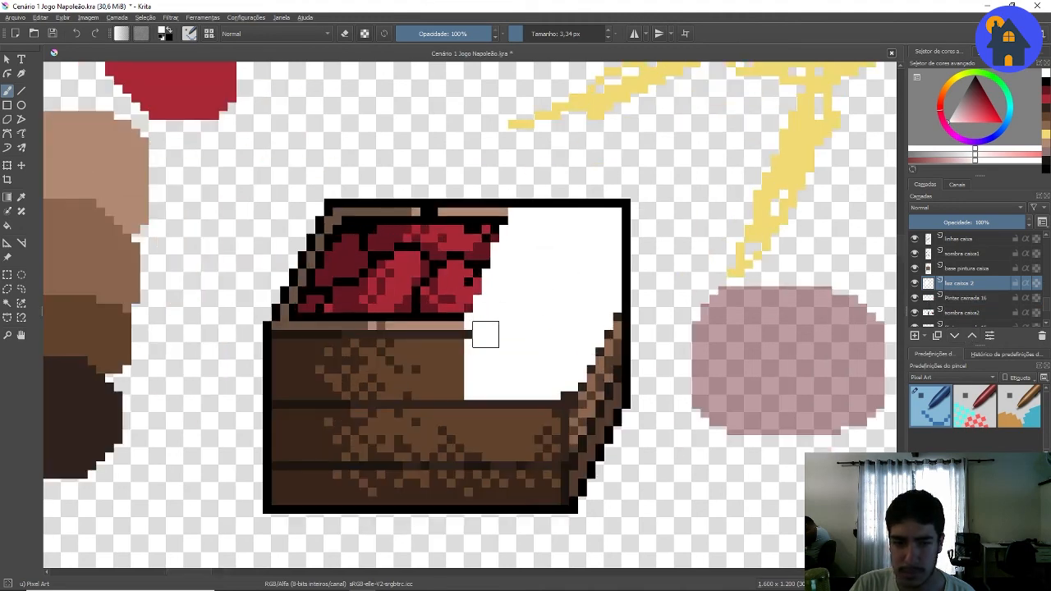
left_click_drag(971, 222, 923, 220)
- Erase light pixels in a dithered pattern along the shaded lower edge of the upper-right red ball, with a 1,34 px eraser
scroll(649, 142, "up", 1)
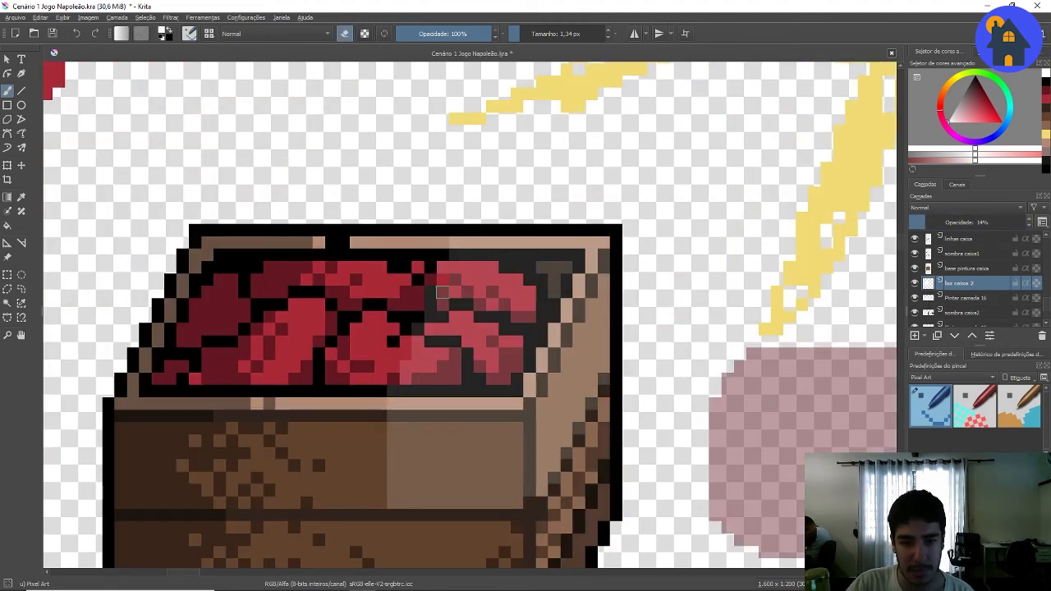
mouse_move(441, 292)
left_mouse_down()
mouse_move(461, 281)
mouse_move(480, 301)
mouse_move(481, 280)
mouse_move(511, 309)
mouse_move(530, 304)
mouse_move(515, 301)
left_mouse_up()
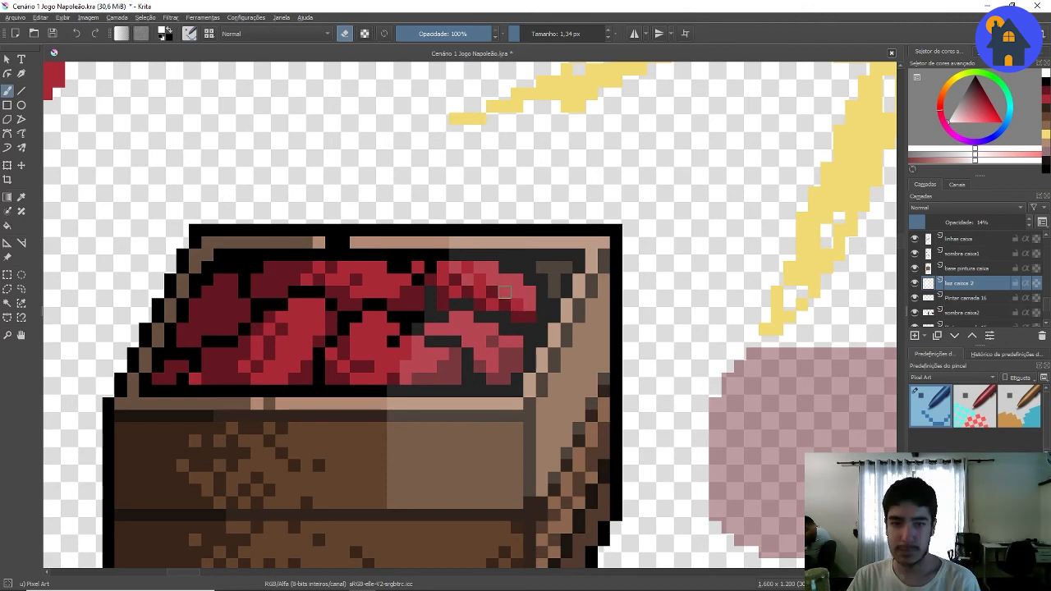
scroll(492, 280, "down", 2)
scroll(494, 284, "up", 2)
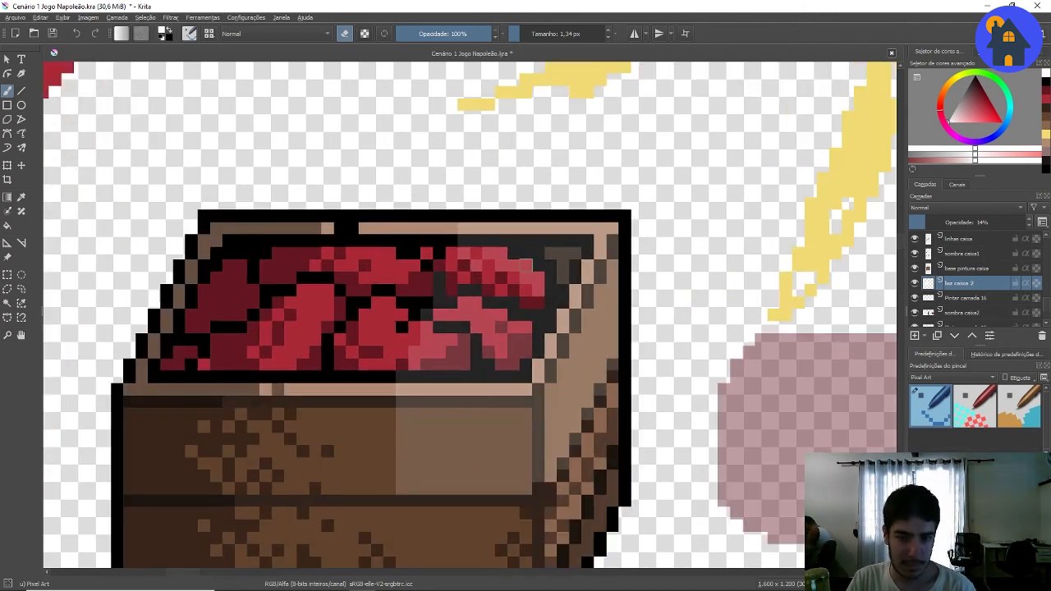
scroll(496, 287, "down", 2)
scroll(500, 293, "up", 2)
- Erase the light from the shaded parts of the lower-right and front-centre balls, undoing stray strokes, and touch up the upper-right ball
mouse_move(499, 294)
left_mouse_down()
mouse_move(537, 329)
mouse_move(550, 317)
mouse_move(525, 305)
mouse_move(524, 342)
mouse_move(525, 305)
mouse_move(488, 317)
mouse_move(476, 342)
mouse_move(463, 342)
mouse_move(550, 342)
mouse_move(487, 318)
mouse_move(488, 330)
mouse_move(463, 330)
mouse_move(476, 342)
mouse_move(451, 341)
mouse_move(463, 306)
left_mouse_up()
key("ctrl+z")
key("ctrl+z")
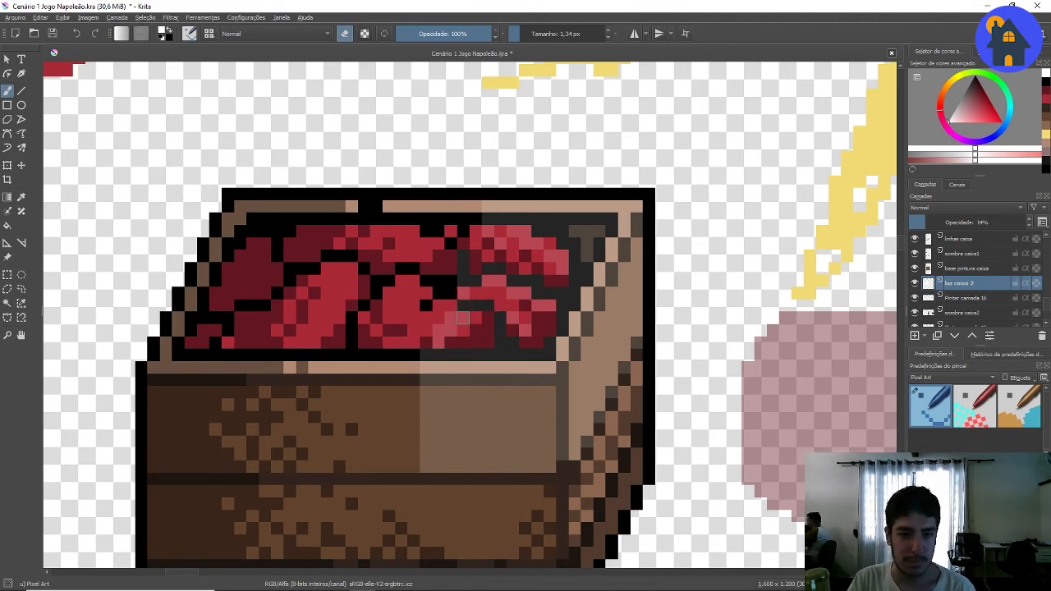
left_click(550, 243)
scroll(550, 244, "down", 3)
scroll(551, 244, "up", 3)
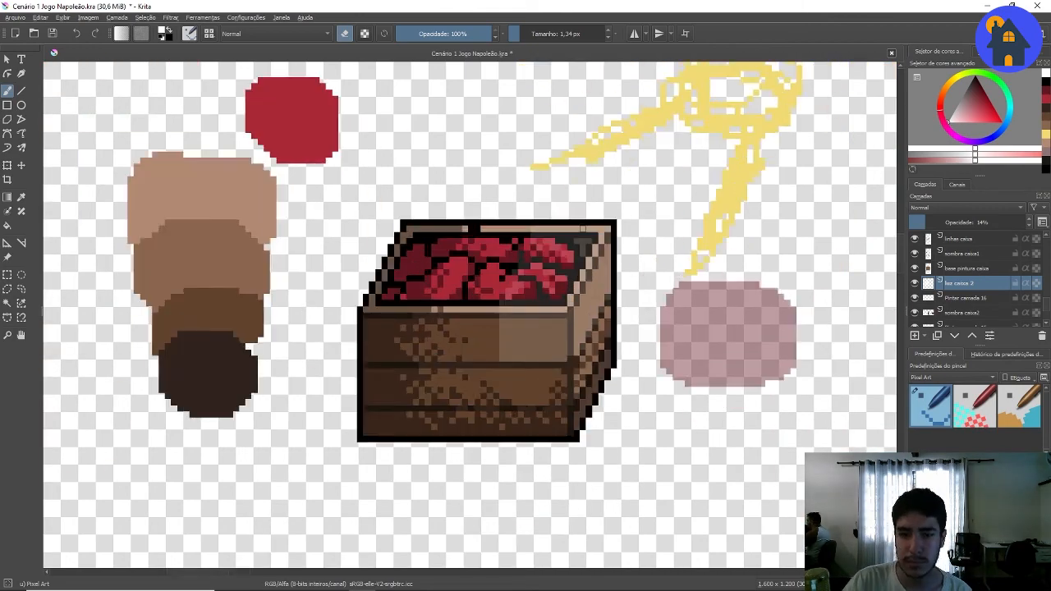
scroll(570, 403, "down", 4)
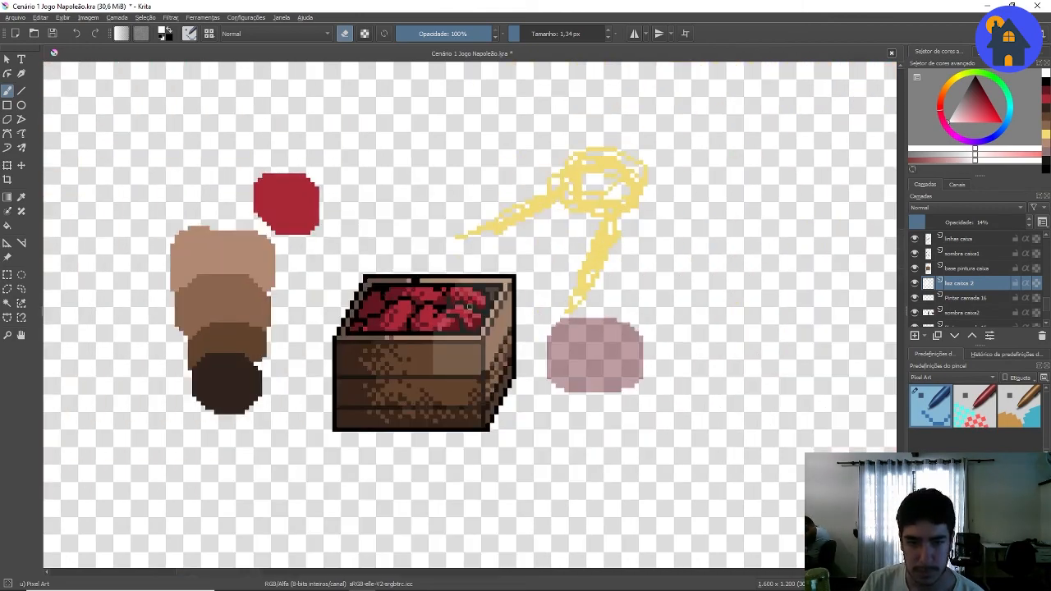
- Erase scattered pixels from the light patch along the front plank's lower and left edges and on the right side face
scroll(462, 361, "up", 4)
scroll(440, 349, "up", 2)
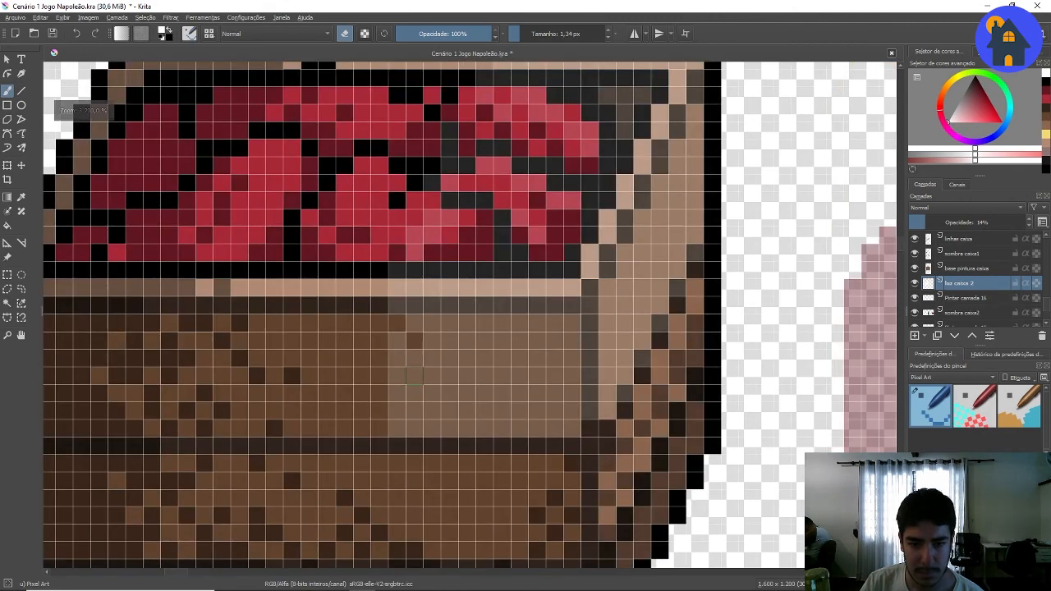
scroll(564, 410, "down", 1)
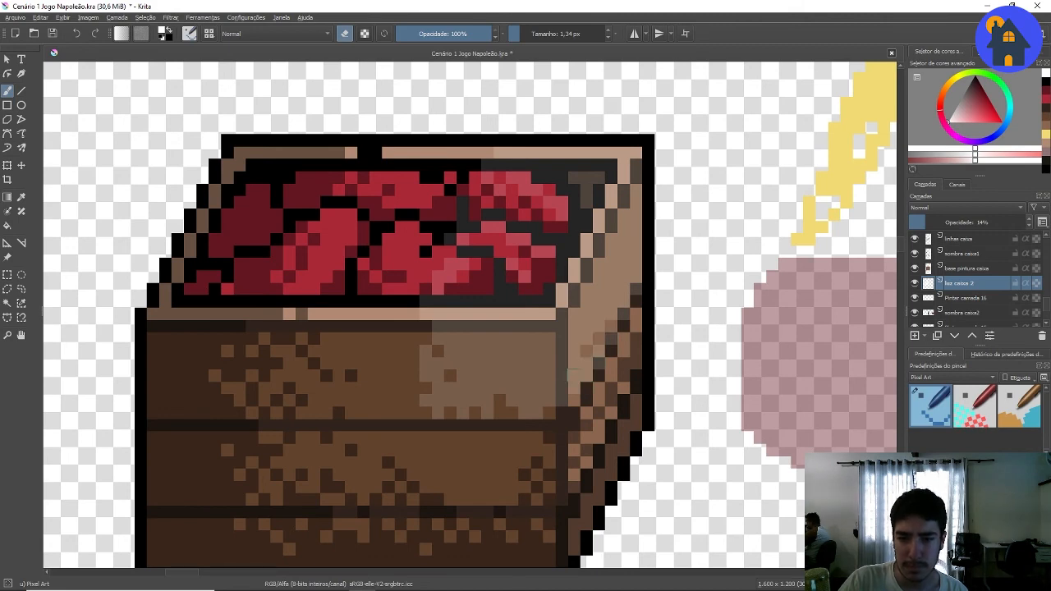
left_click(623, 265)
- Scatter light pixels around the lower-left corner of the front face's light patch and onto the plank seam below
left_click(446, 385)
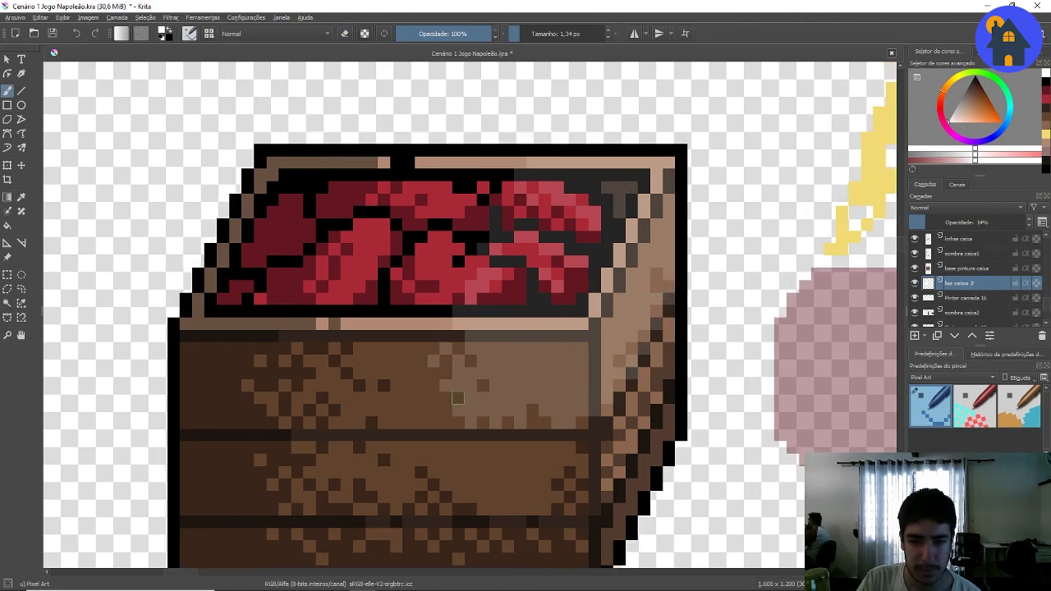
left_click(446, 423)
left_click(471, 435)
left_click(483, 448)
left_click(496, 435)
left_click(508, 435)
left_click(458, 448)
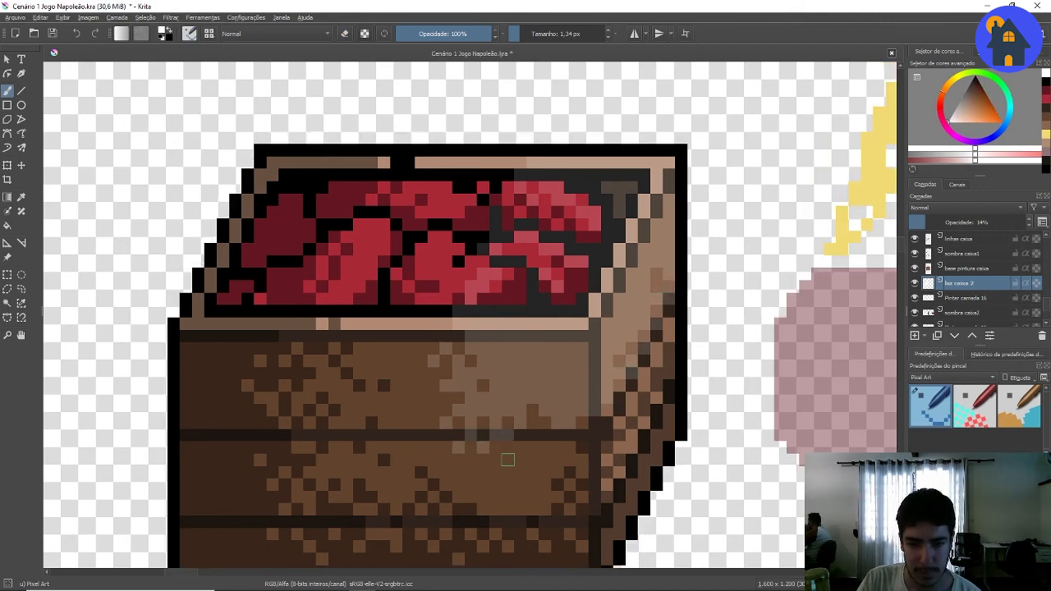
- Continue the dithered light pixels rightward along the seam under the light patch and onto the middle plank
left_click(495, 460)
left_click(433, 398)
left_click(533, 435)
left_click(533, 460)
left_click(557, 436)
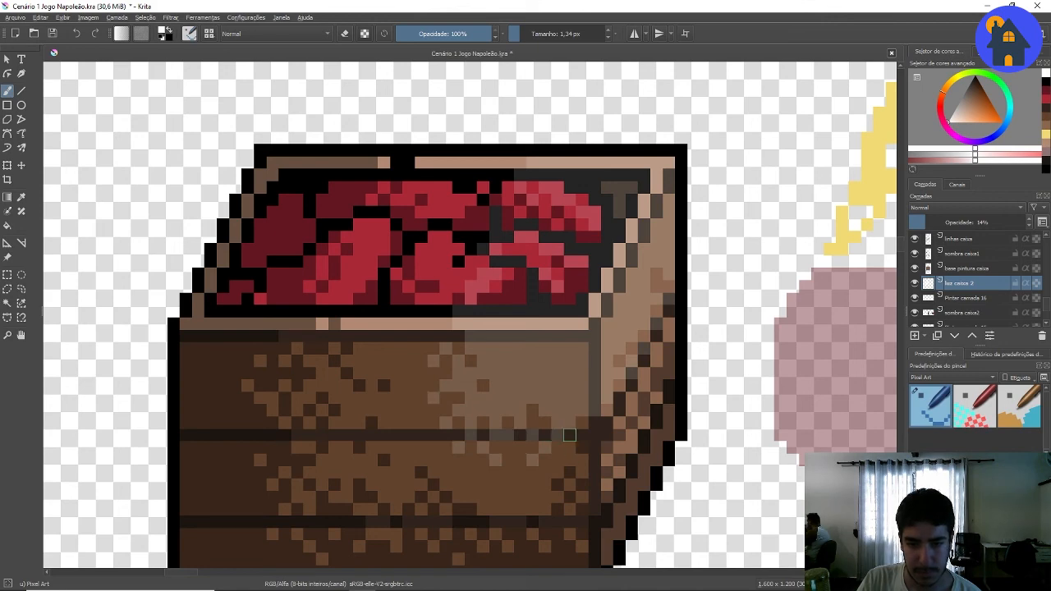
left_click(570, 436)
- Scatter light pixels left of the light patch, from the front rim down the upper plank, and lower on the middle plank
left_click(434, 336)
left_click(421, 324)
scroll(493, 383, "down", 1)
scroll(464, 396, "up", 1)
left_click_drag(422, 355, 422, 368)
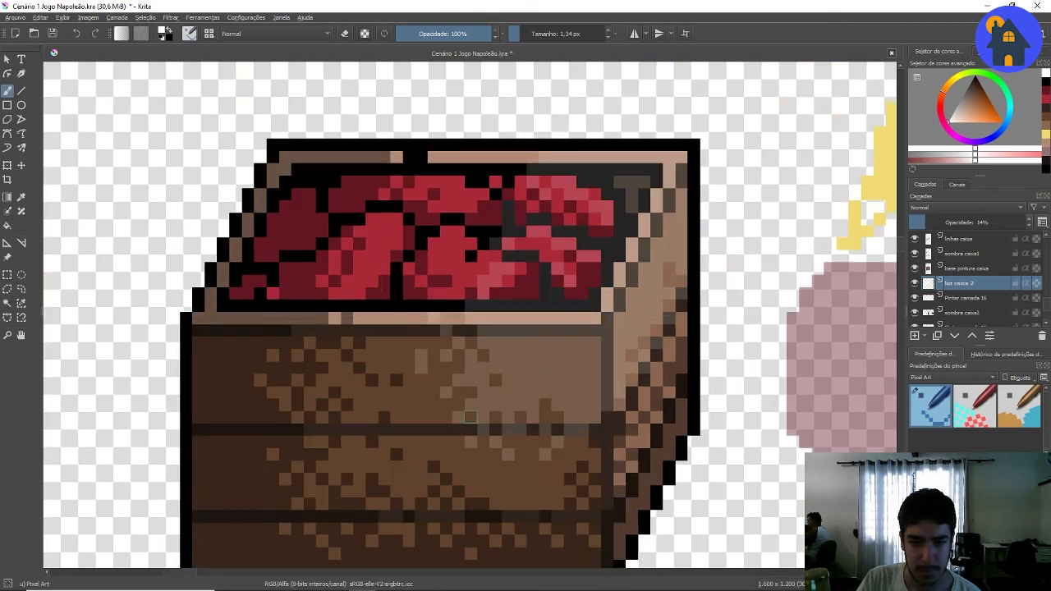
left_click(421, 405)
left_click(534, 479)
left_click(495, 479)
scroll(497, 466, "down", 2)
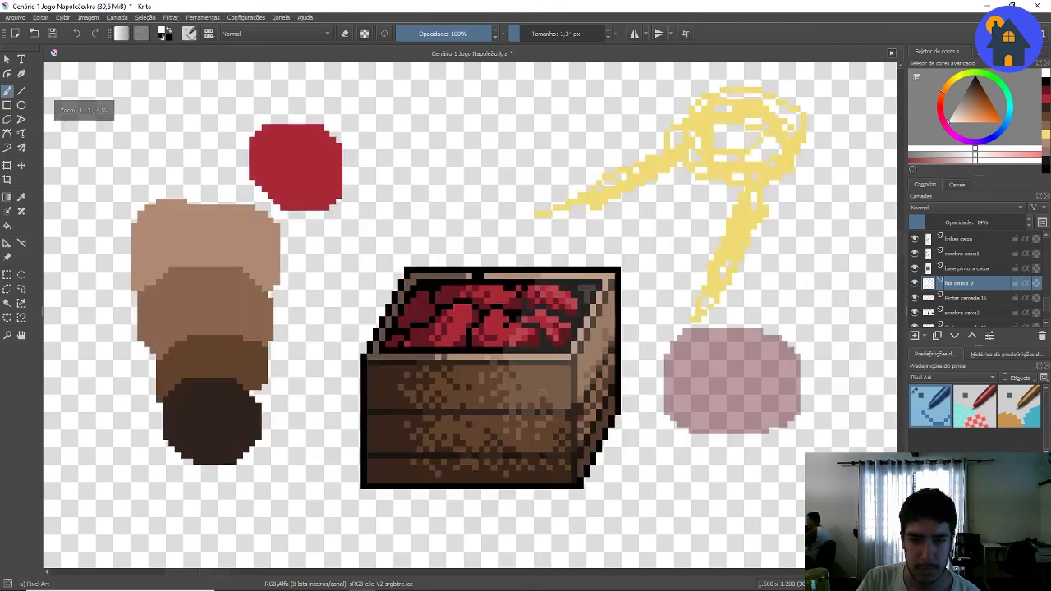
- Paint light highlight pixels on the front-centre, back-centre and front-left red balls
scroll(460, 312, "up", 2)
left_click_drag(453, 289, 440, 302)
left_click_drag(465, 251, 440, 226)
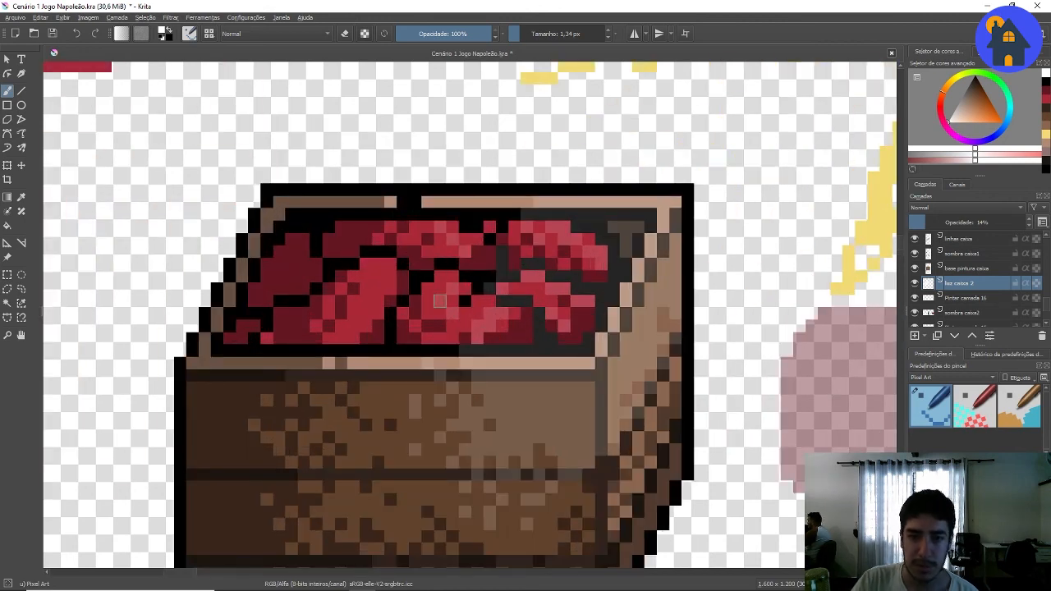
left_click_drag(379, 277, 354, 313)
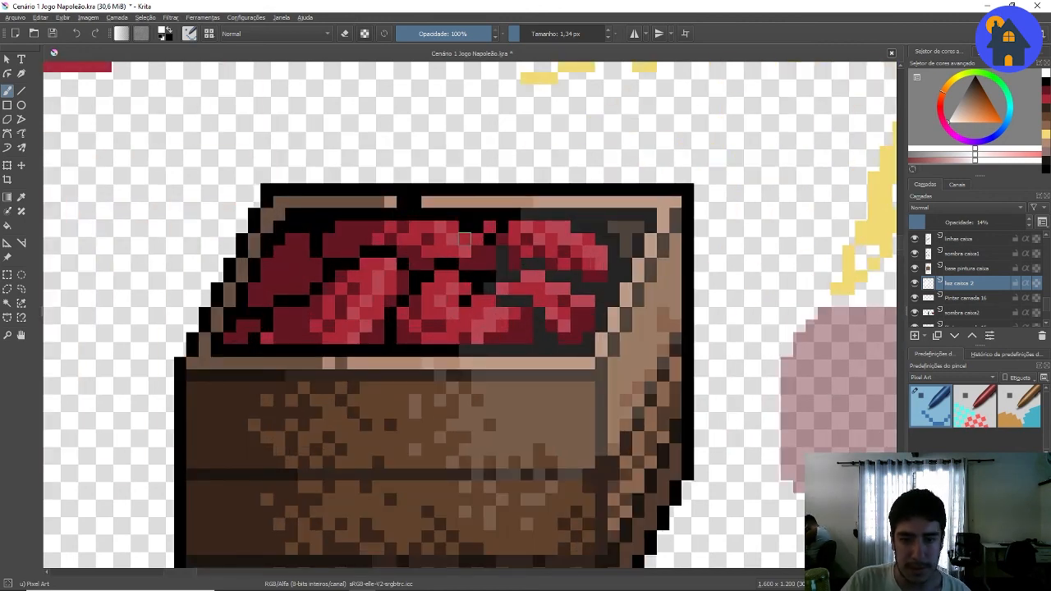
- Examine the highlights on the red balls and crate faces from close up and from afar against the light source sketch
scroll(492, 263, "down", 3)
scroll(510, 257, "up", 4)
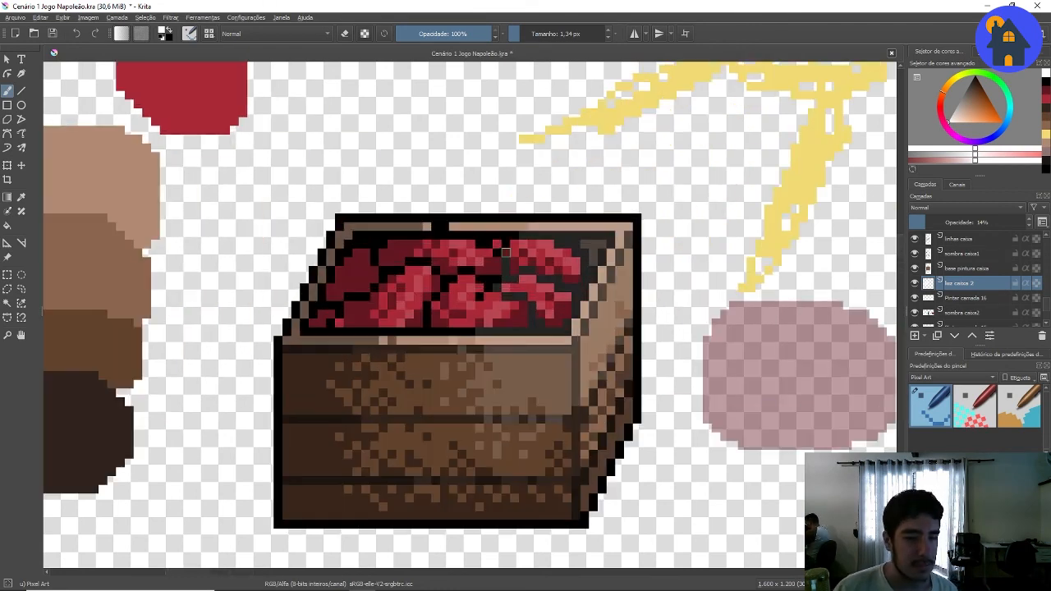
scroll(414, 263, "down", 2)
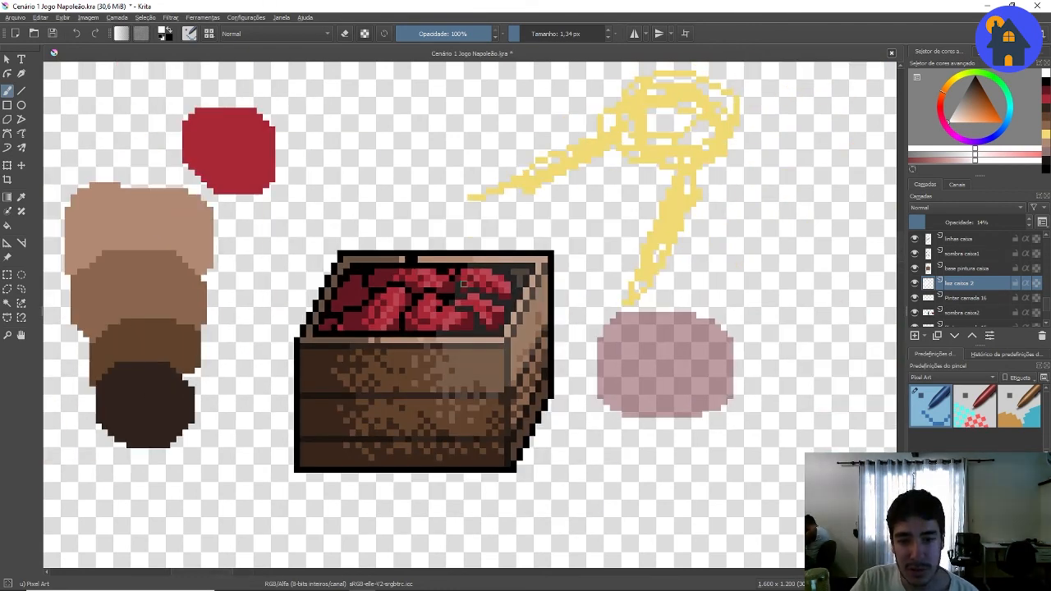
scroll(462, 284, "up", 1)
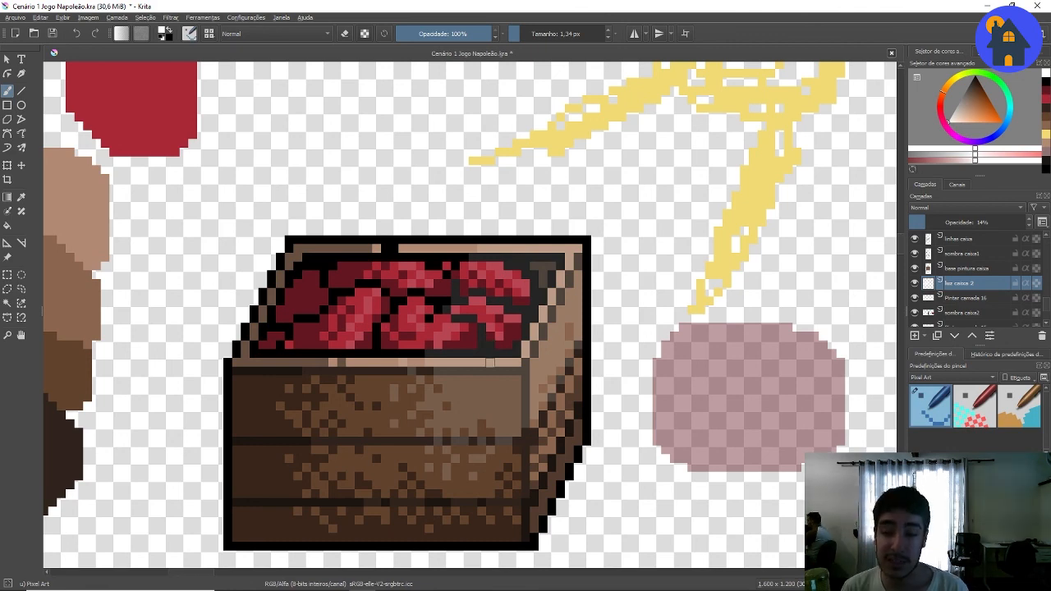
scroll(490, 361, "down", 3)
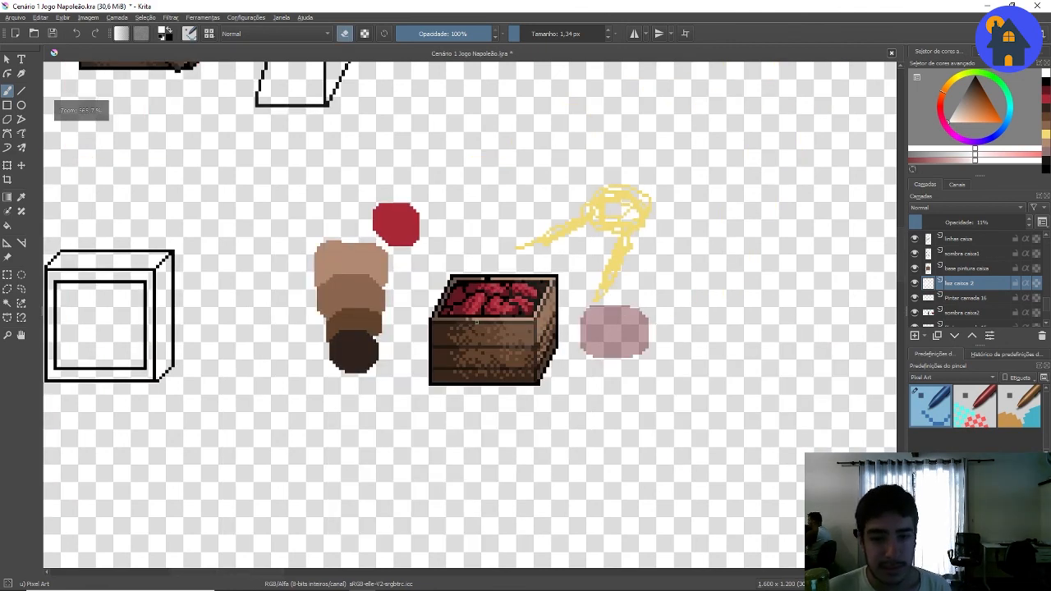
scroll(547, 227, "up", 3)
scroll(547, 227, "down", 1)
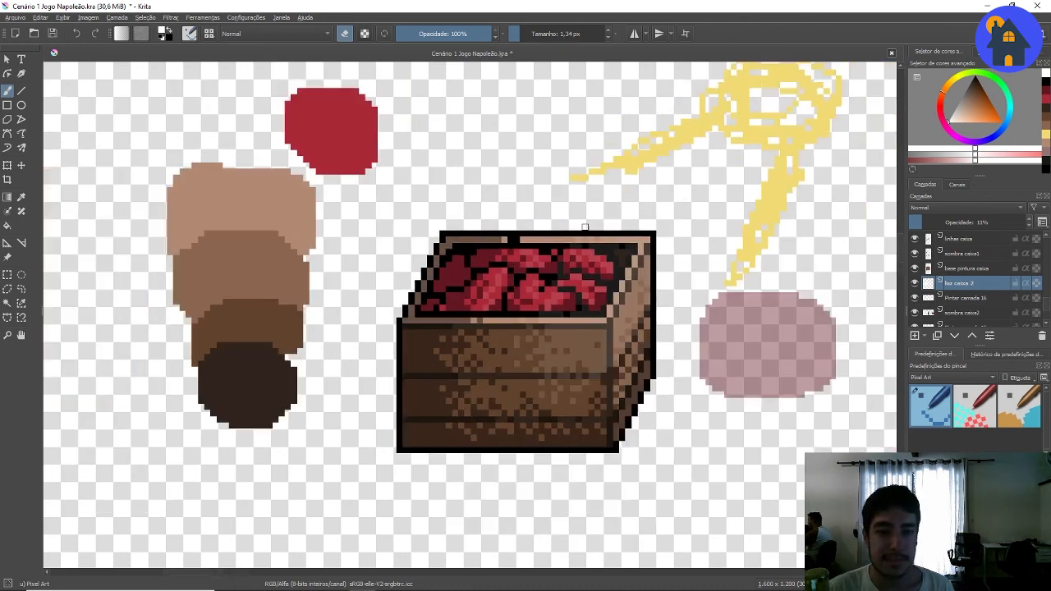
scroll(646, 284, "down", 1)
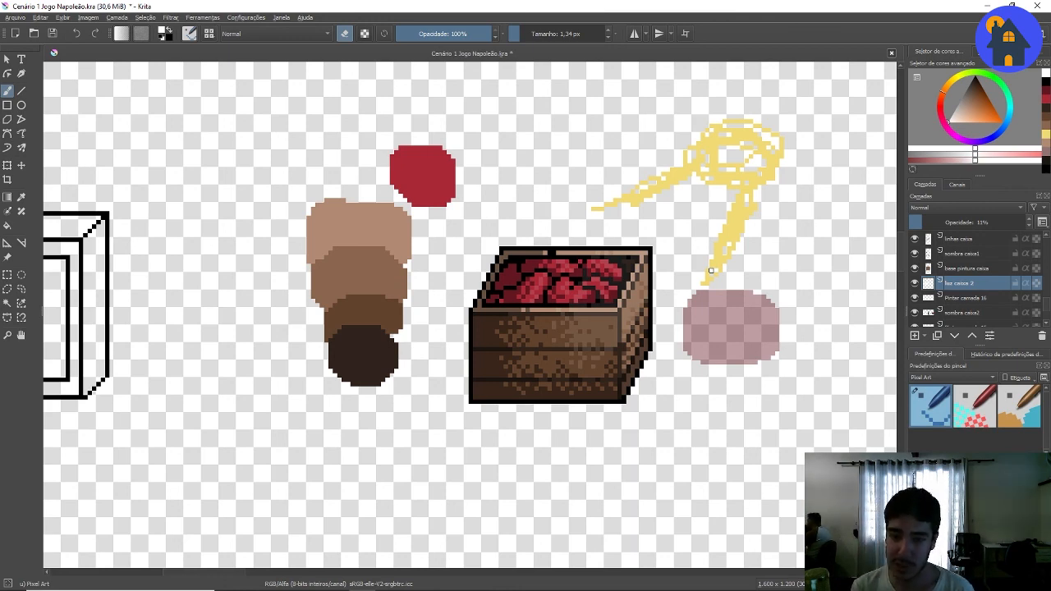
scroll(650, 267, "up", 2)
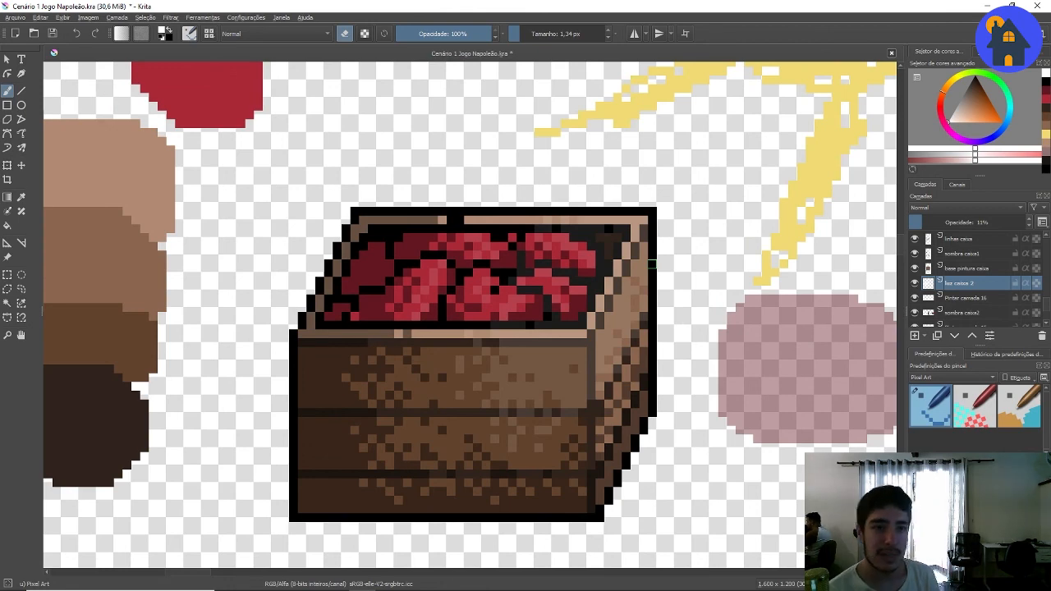